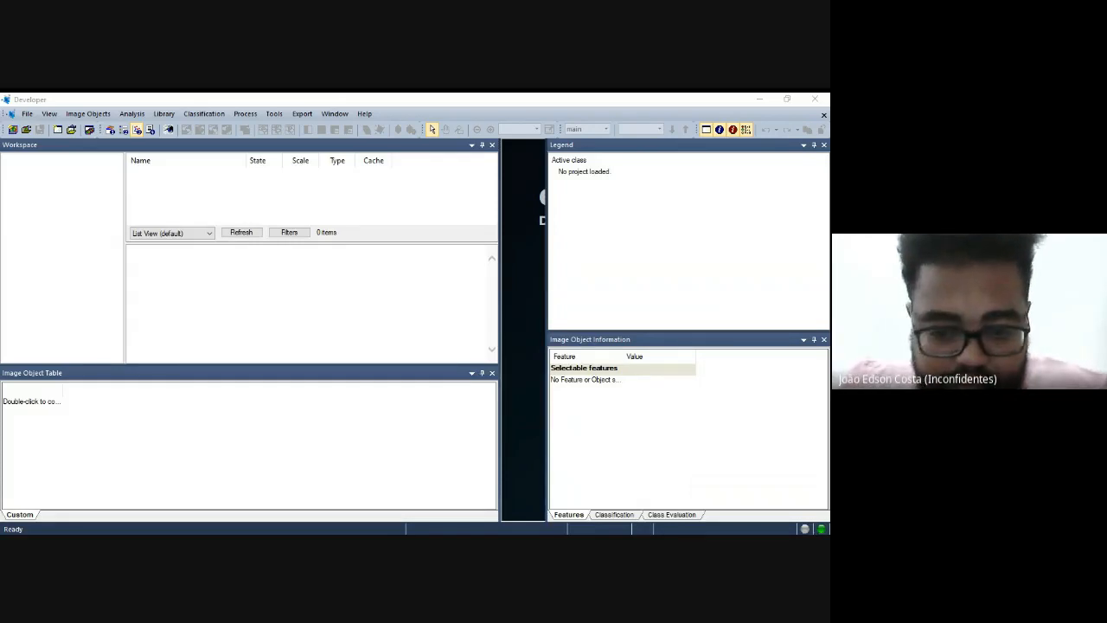
Look through the commands available for files, viewing, image objects, analysis, the action library, classification and export.
key(alt+Tab)
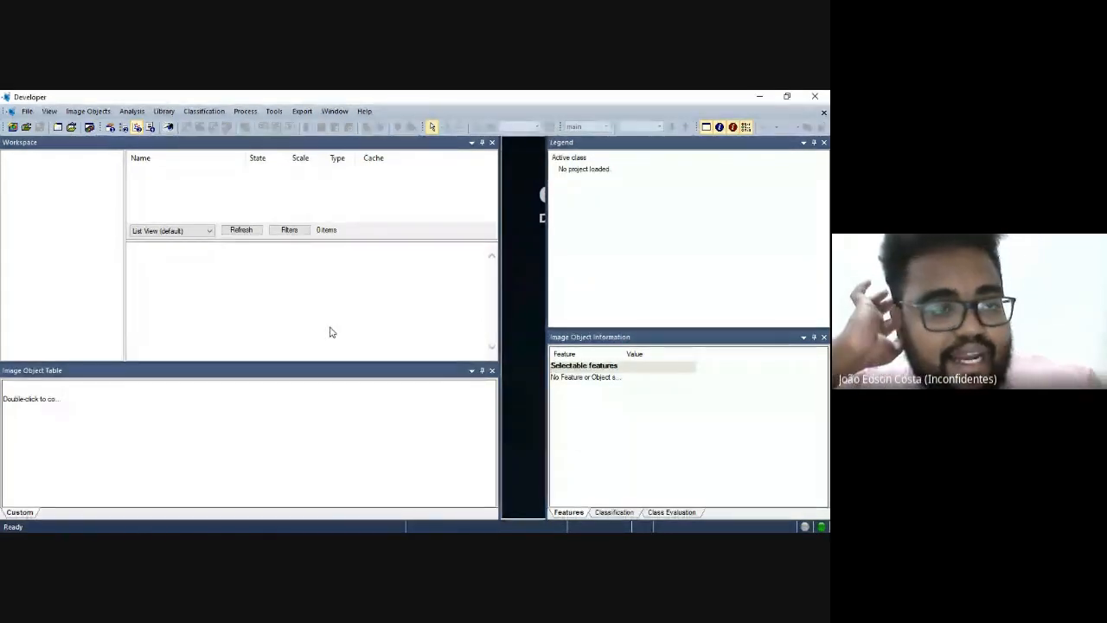
click(27, 111)
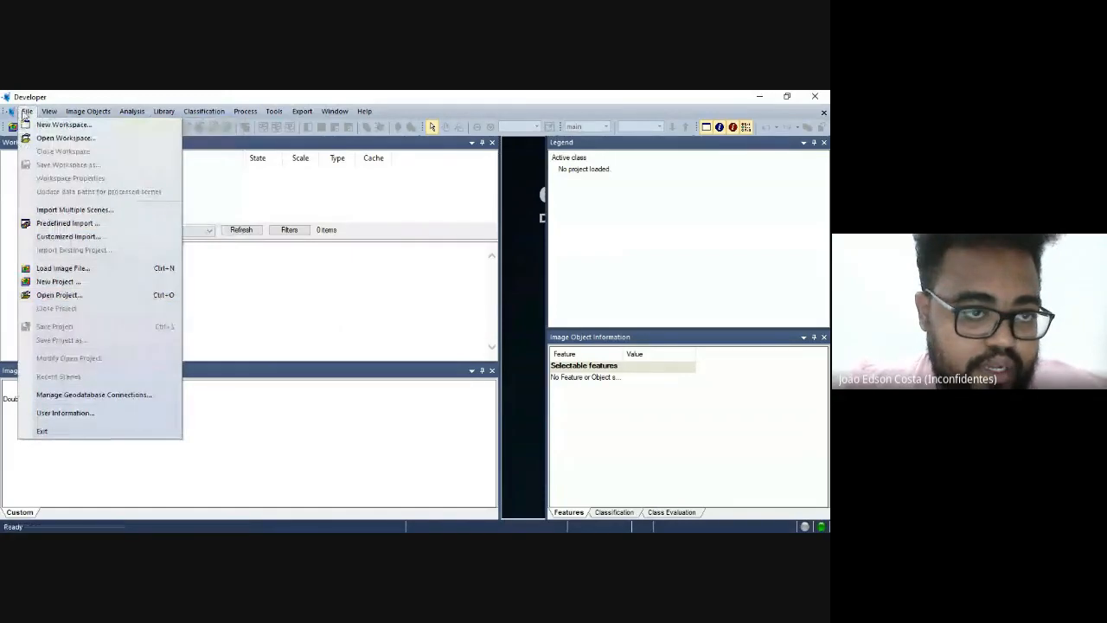
mouse_move(48, 113)
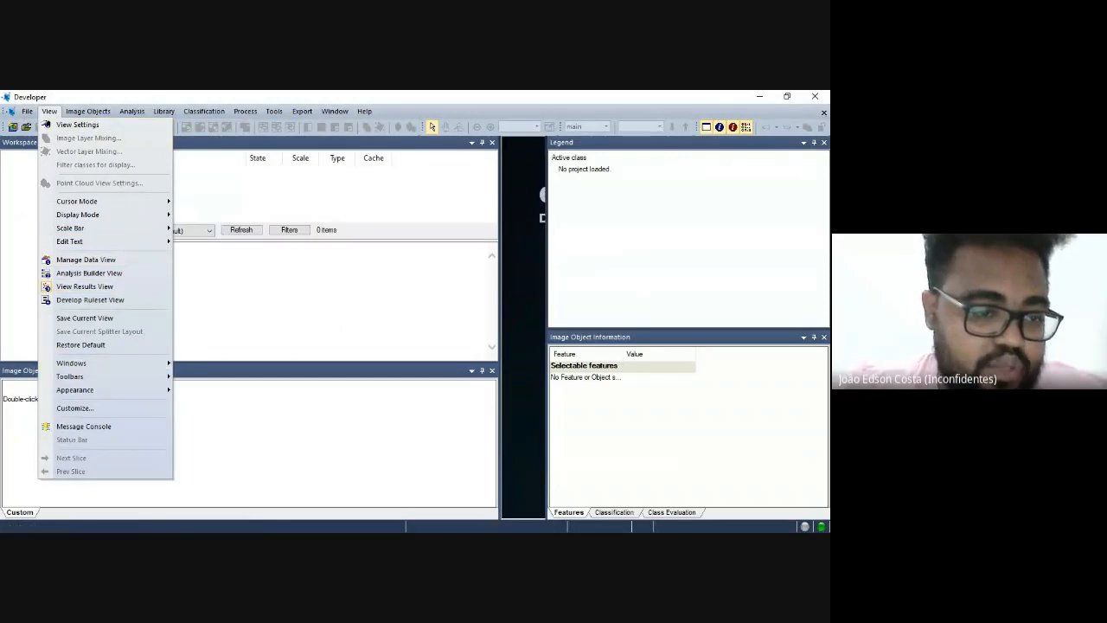
mouse_move(86, 376)
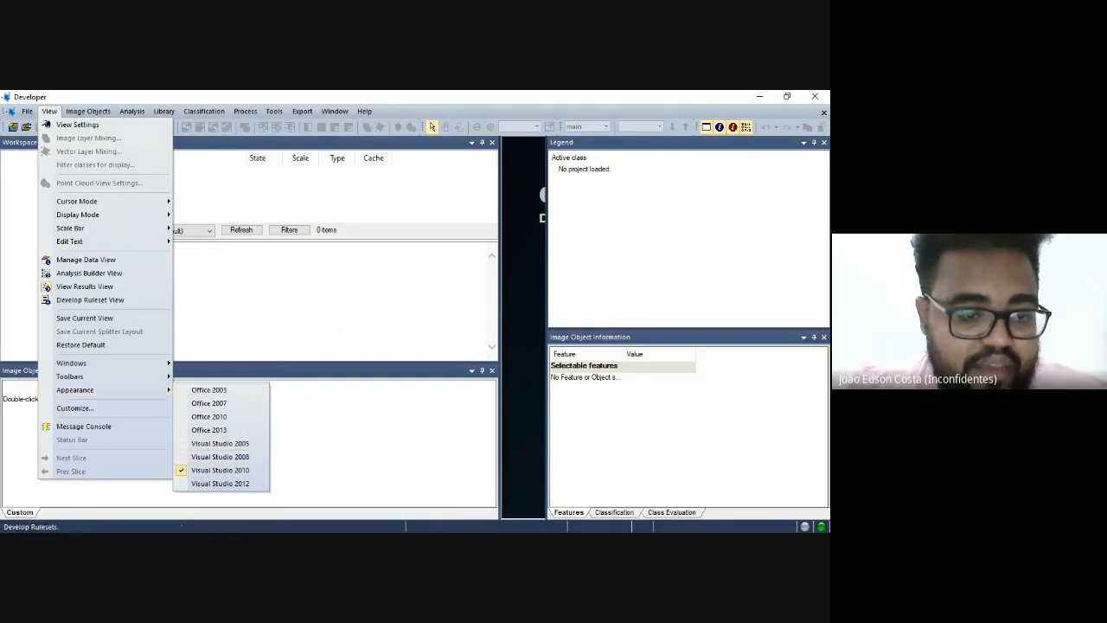
mouse_move(88, 112)
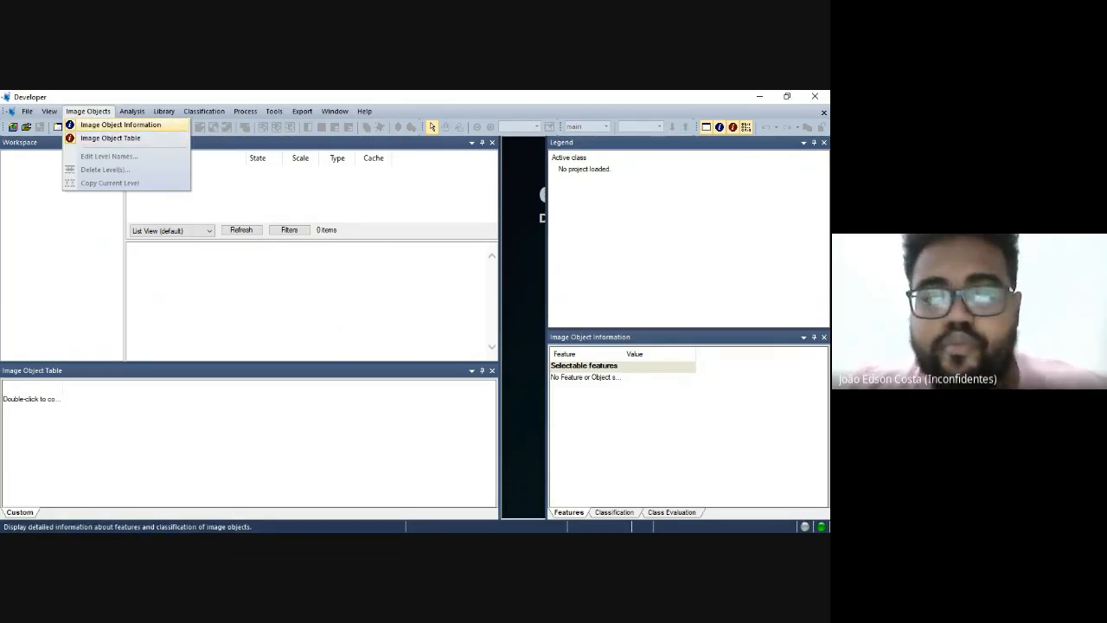
mouse_move(121, 117)
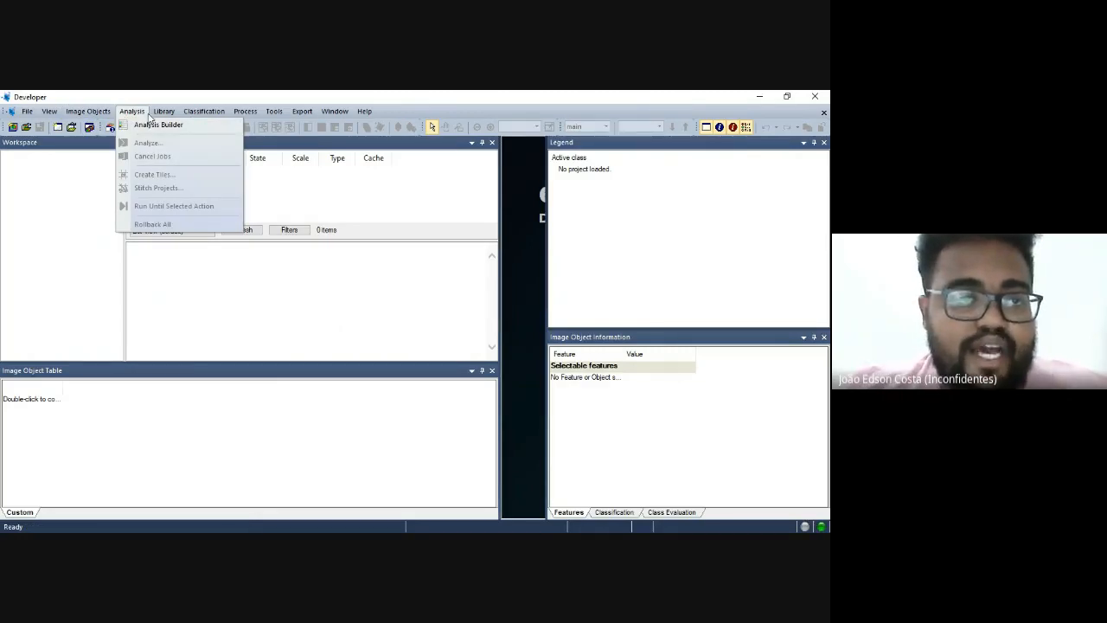
mouse_move(156, 119)
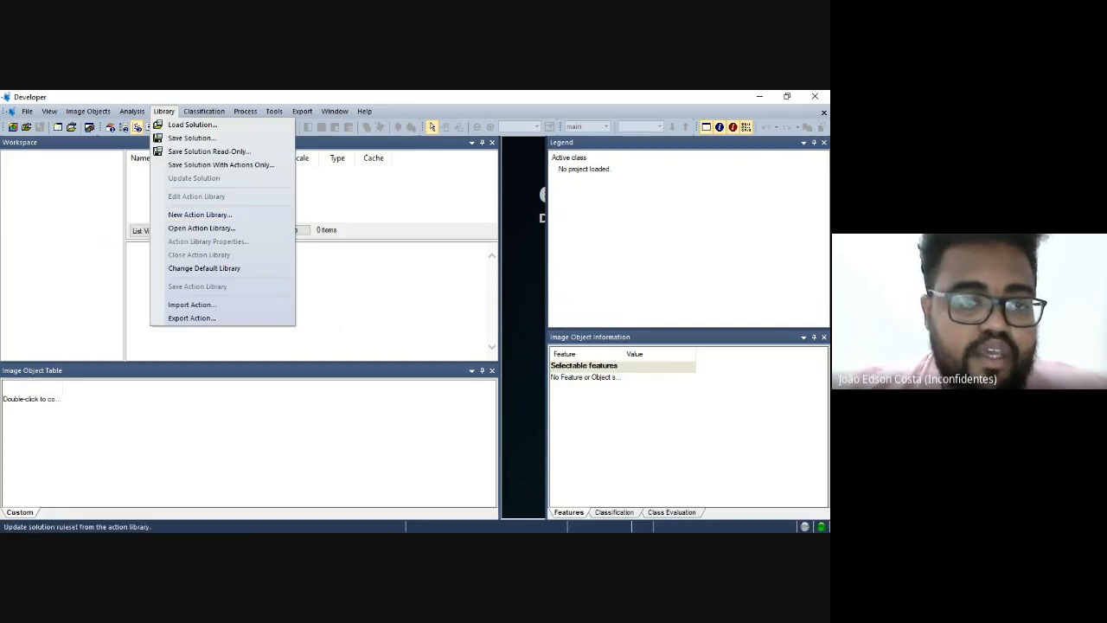
click(204, 111)
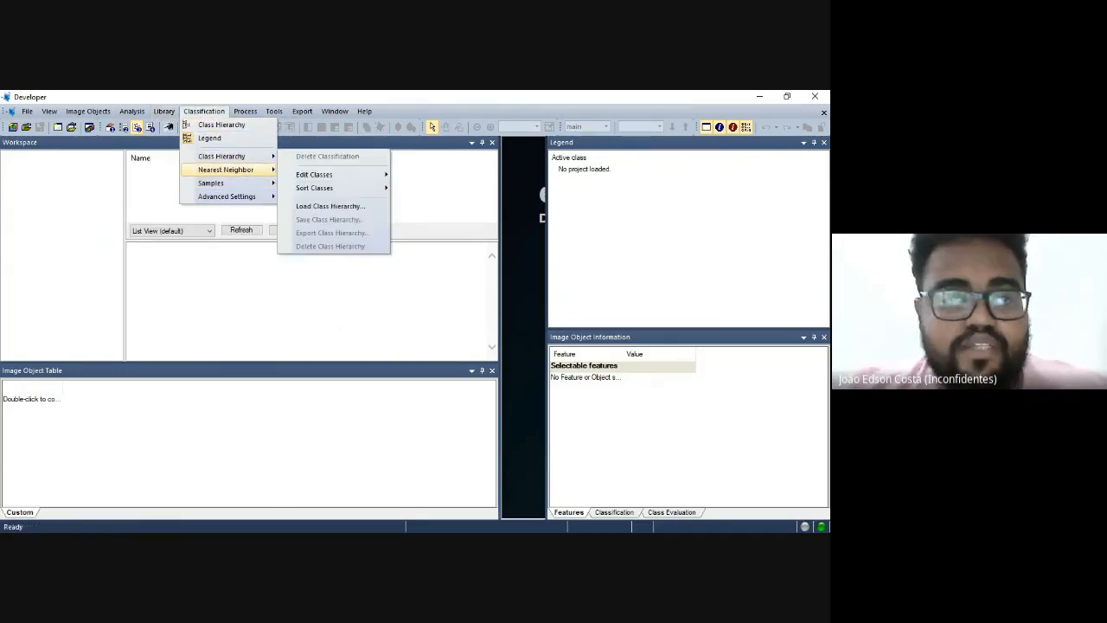
mouse_move(227, 196)
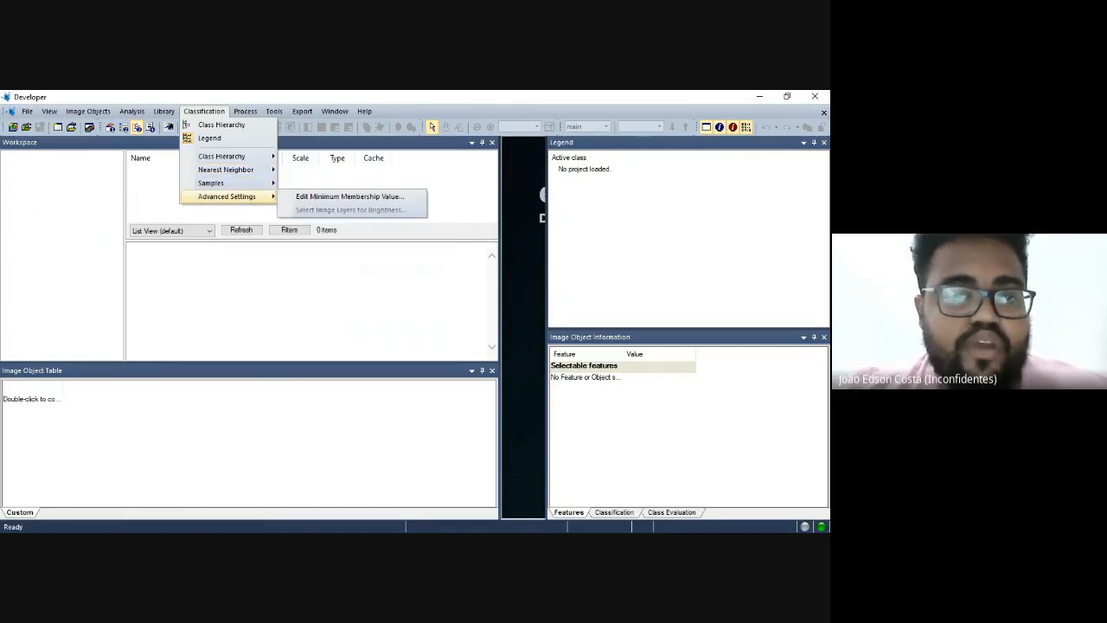
mouse_move(246, 113)
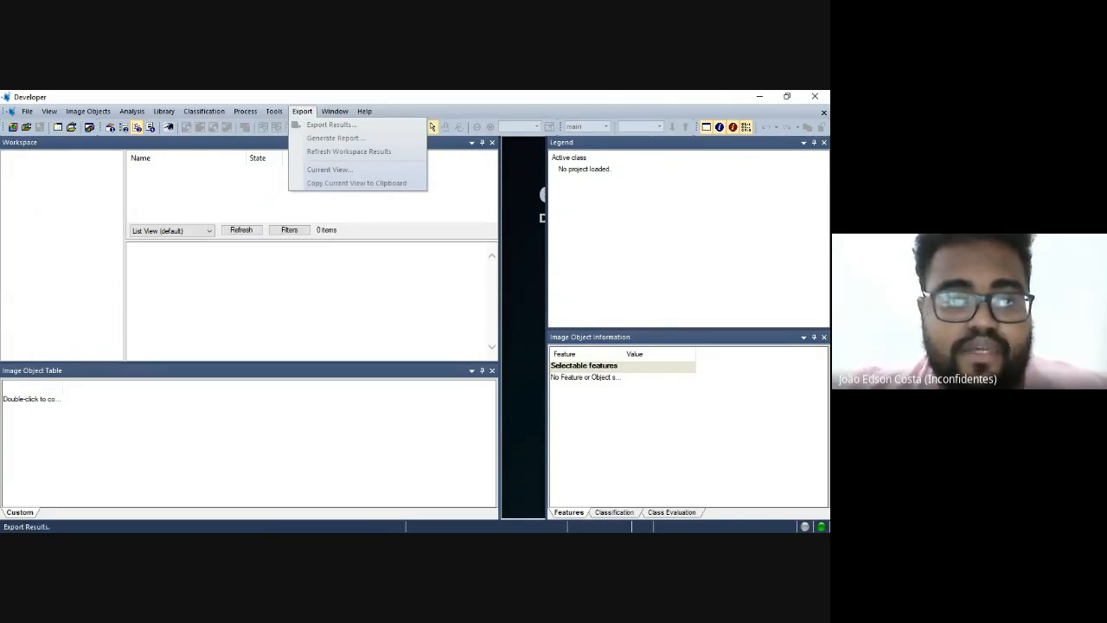
click(352, 113)
click(350, 113)
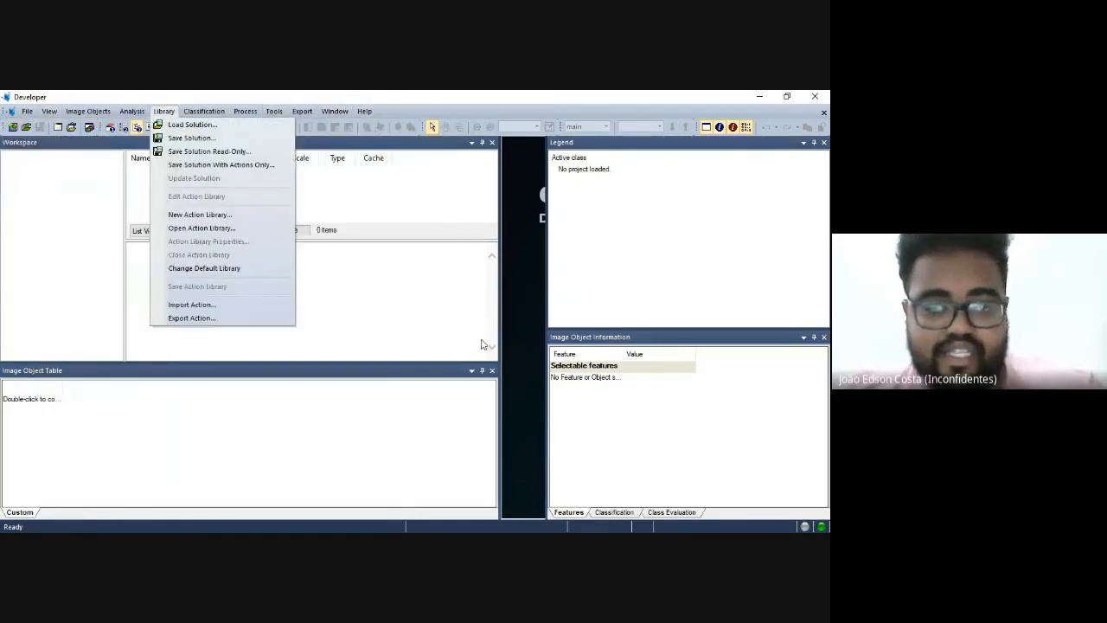
click(514, 346)
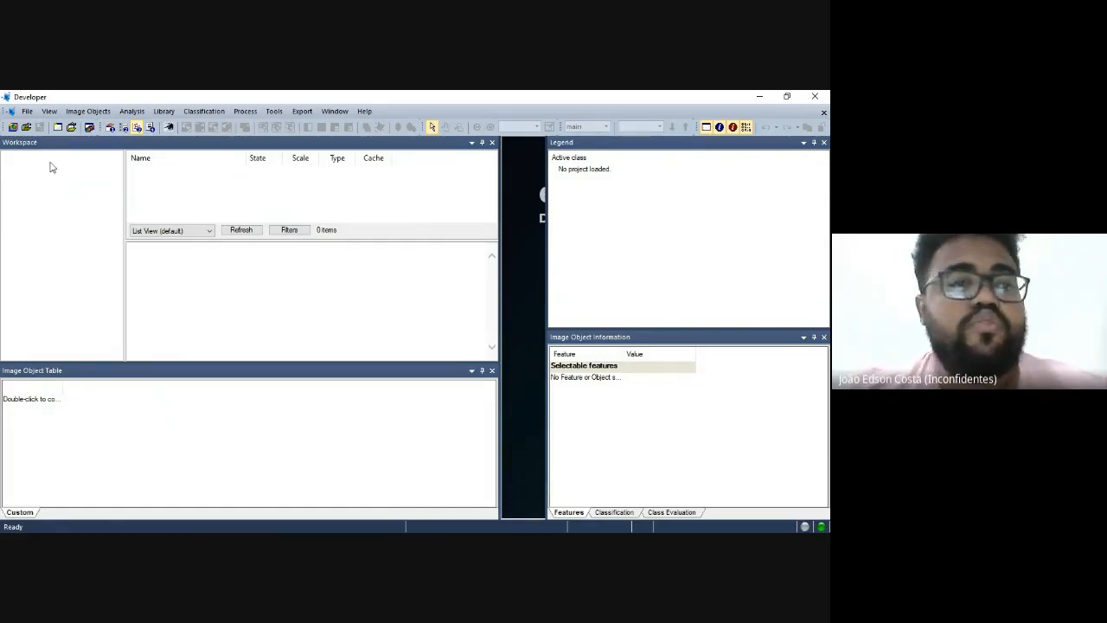
Load the image file DJI_0017.JPG from the course images folder.
click(26, 112)
click(68, 269)
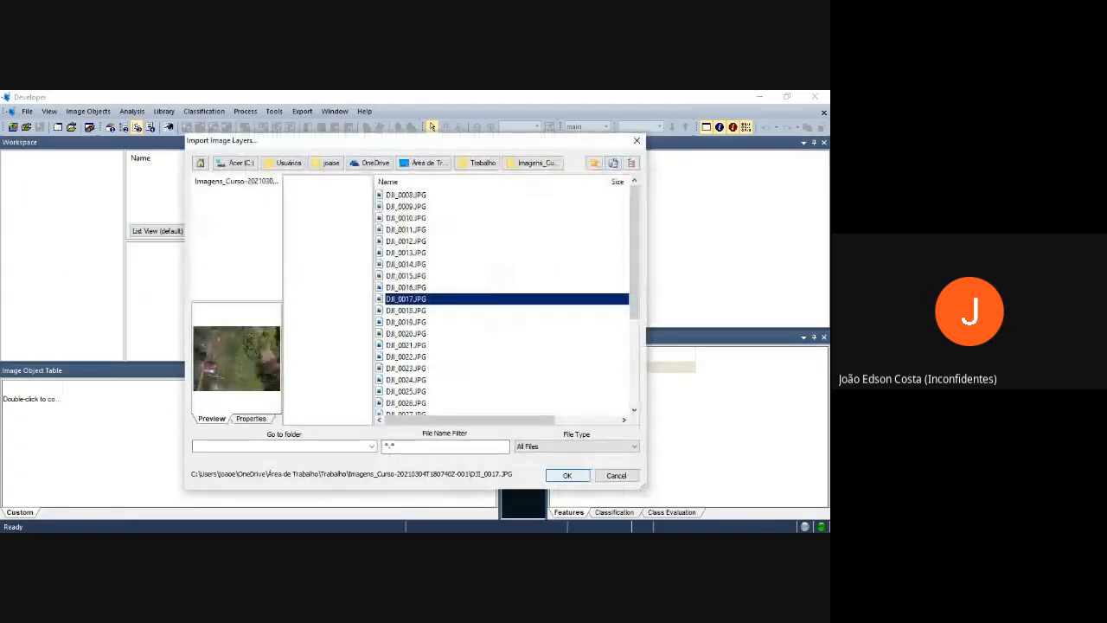
click(566, 474)
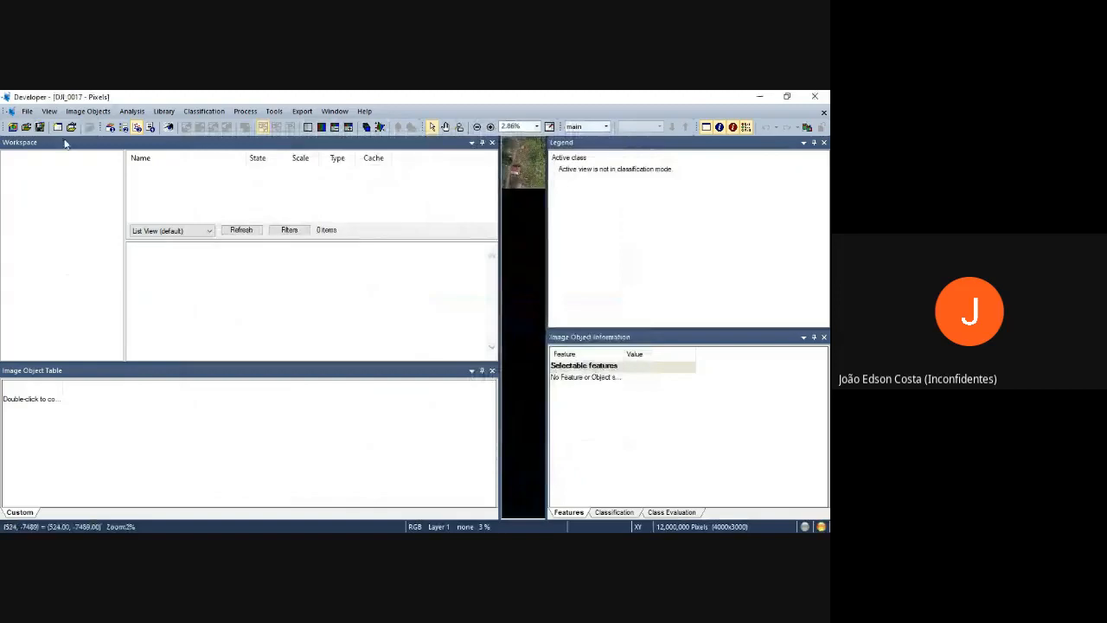
Close the Workspace and Image Object Table panes and enlarge the loaded image to 25% zoom.
click(491, 145)
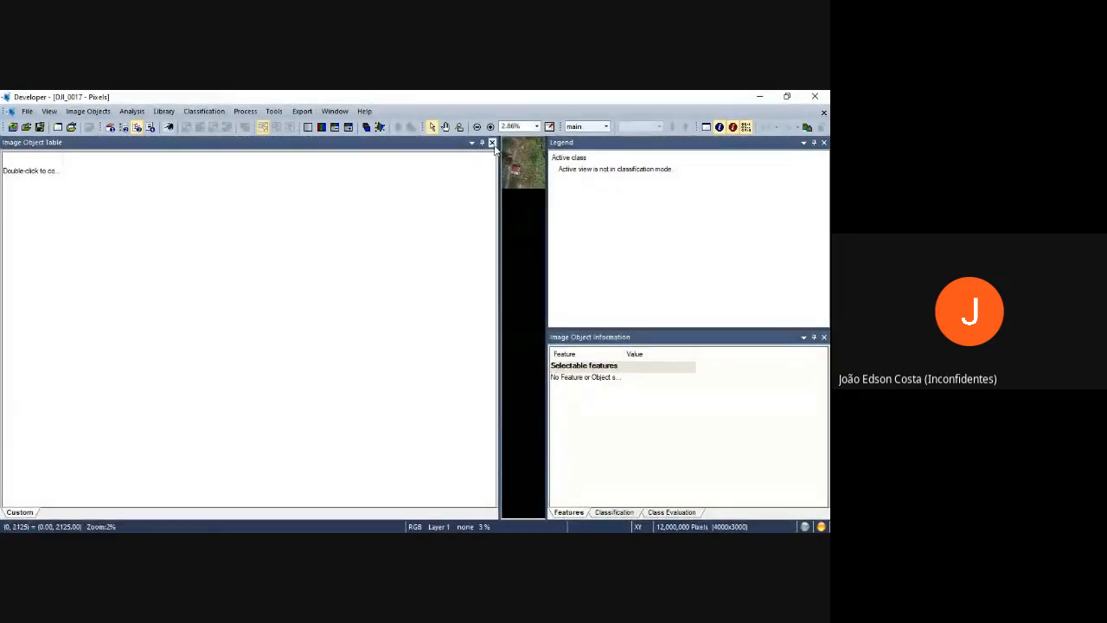
click(491, 143)
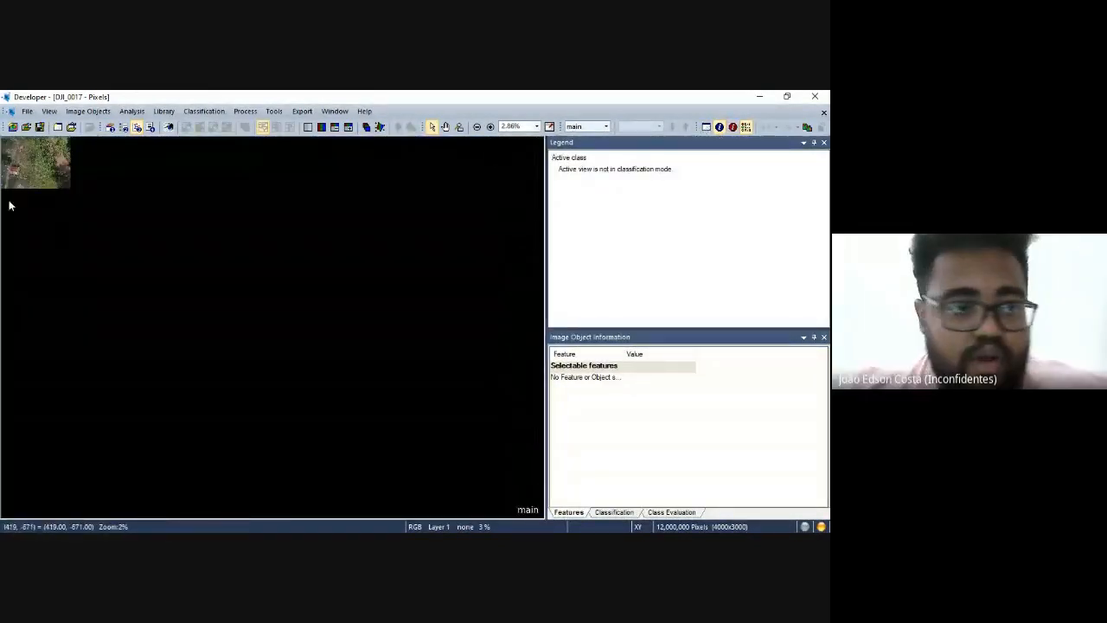
scroll(19, 161, up, 5)
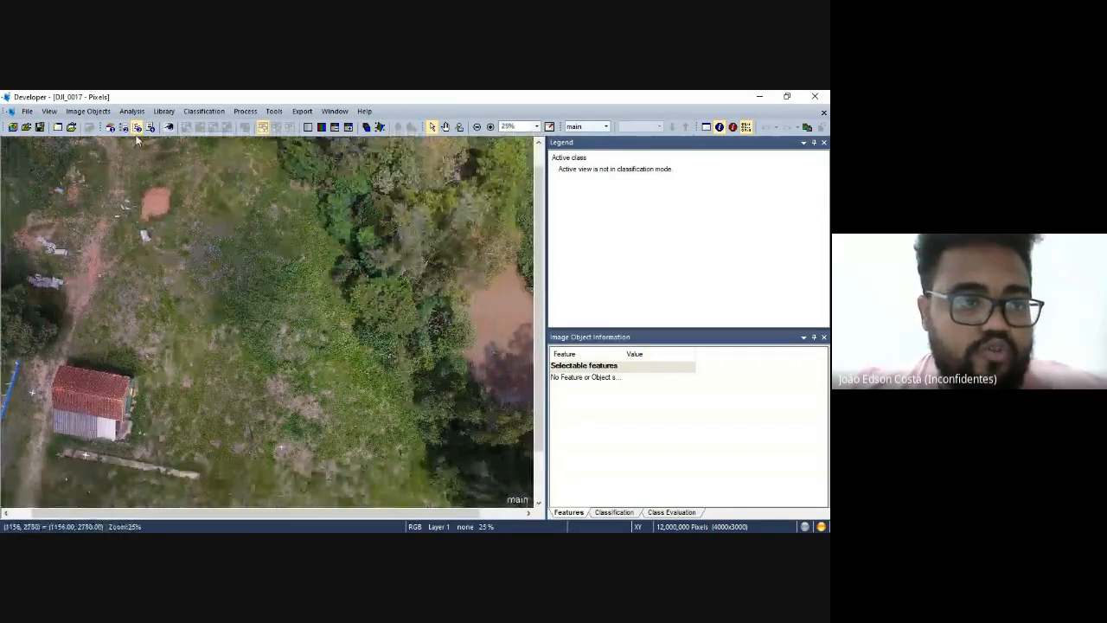
click(26, 114)
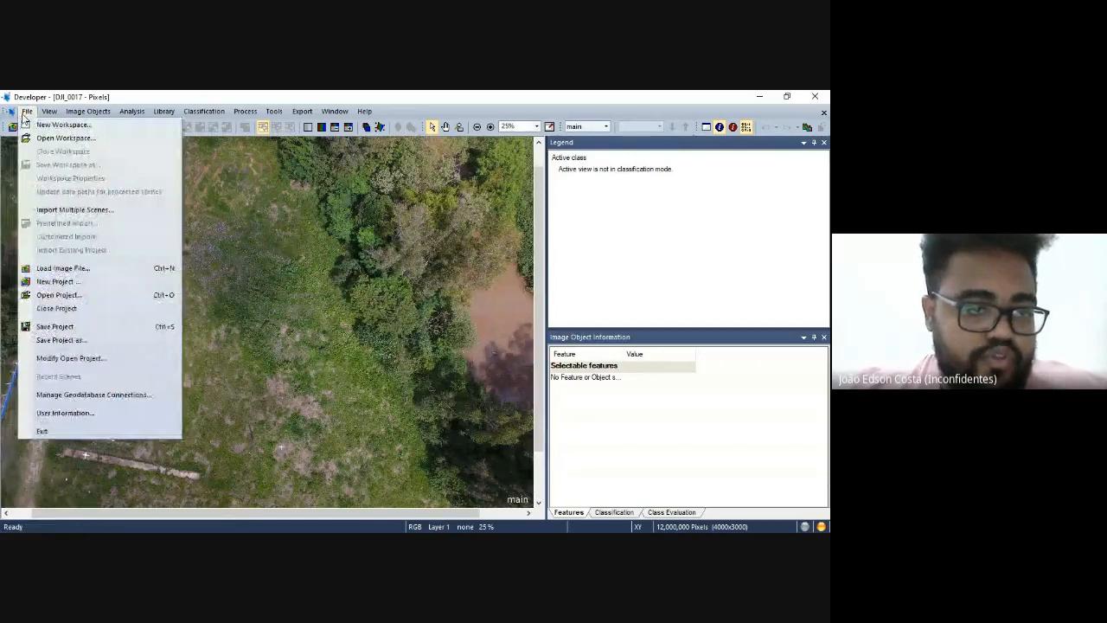
mouse_move(50, 114)
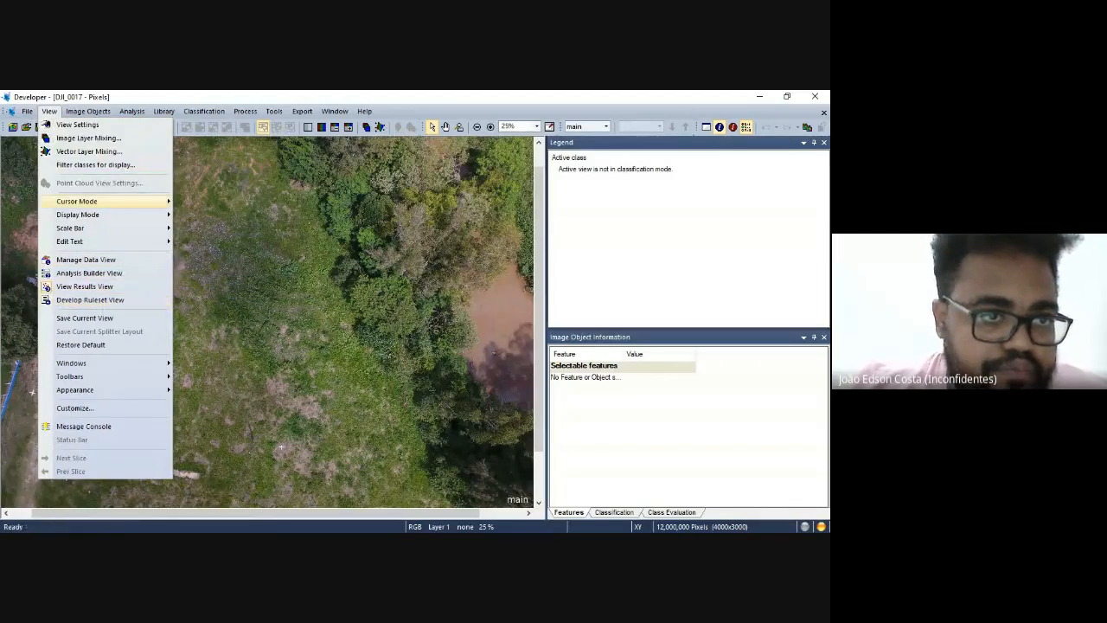
click(93, 113)
click(49, 111)
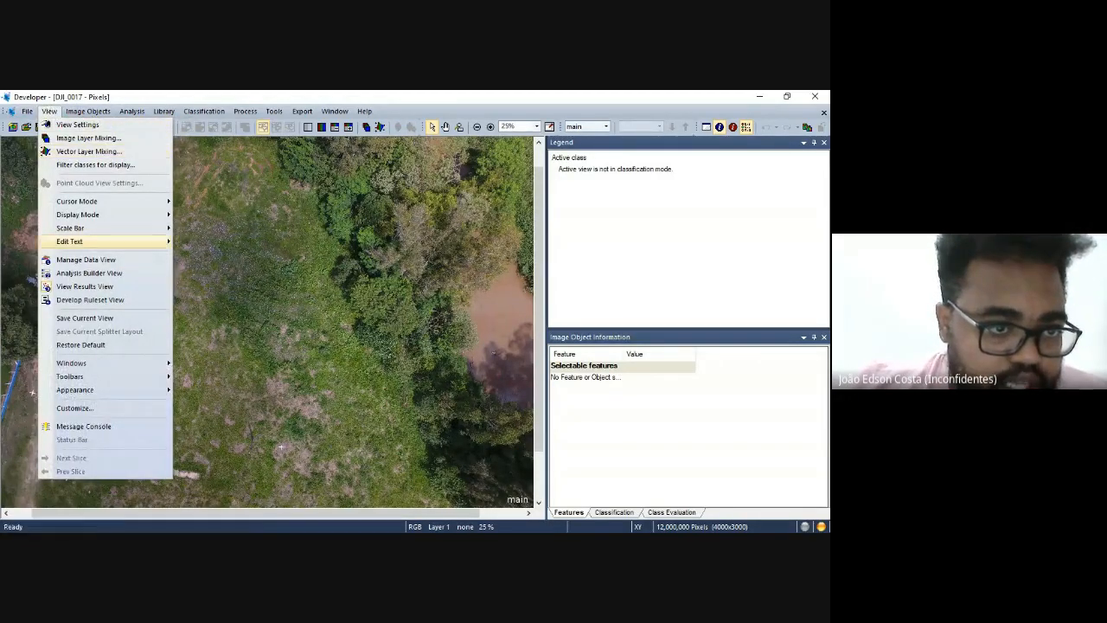
mouse_move(69, 241)
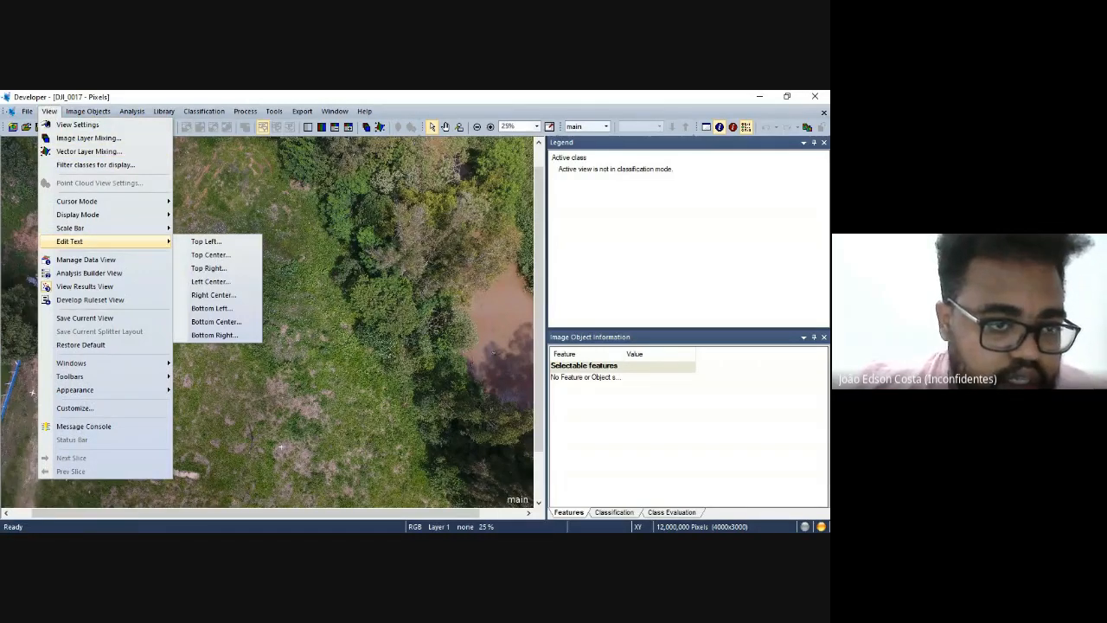
Try an image layer mix with Layer 1 as green, Layer 2 in all three channels and Layer 3 as red.
mouse_move(27, 112)
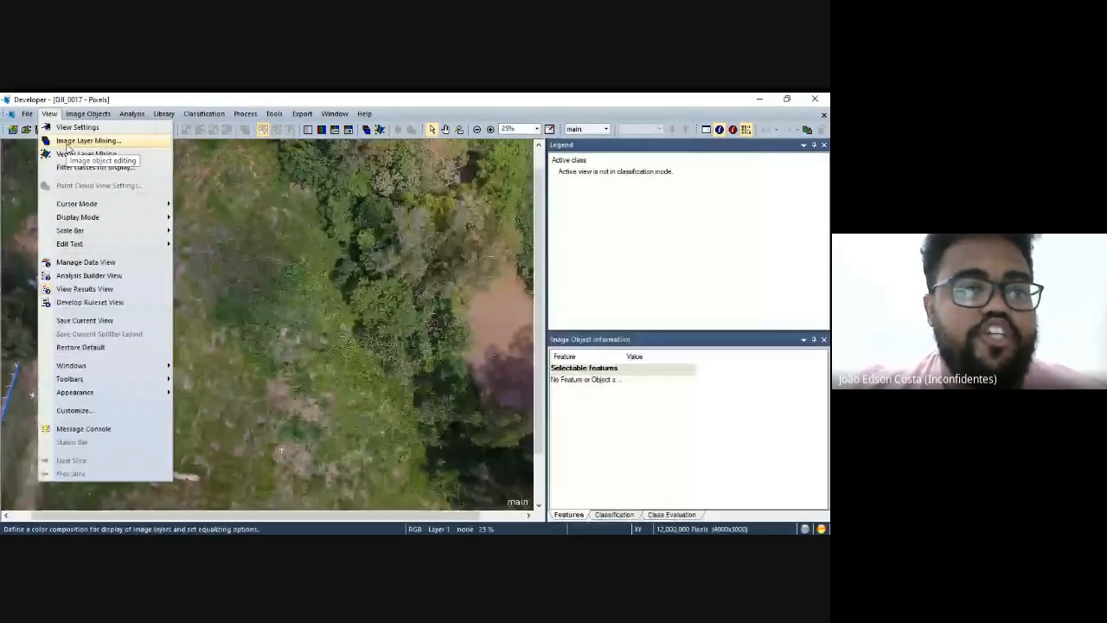
click(67, 138)
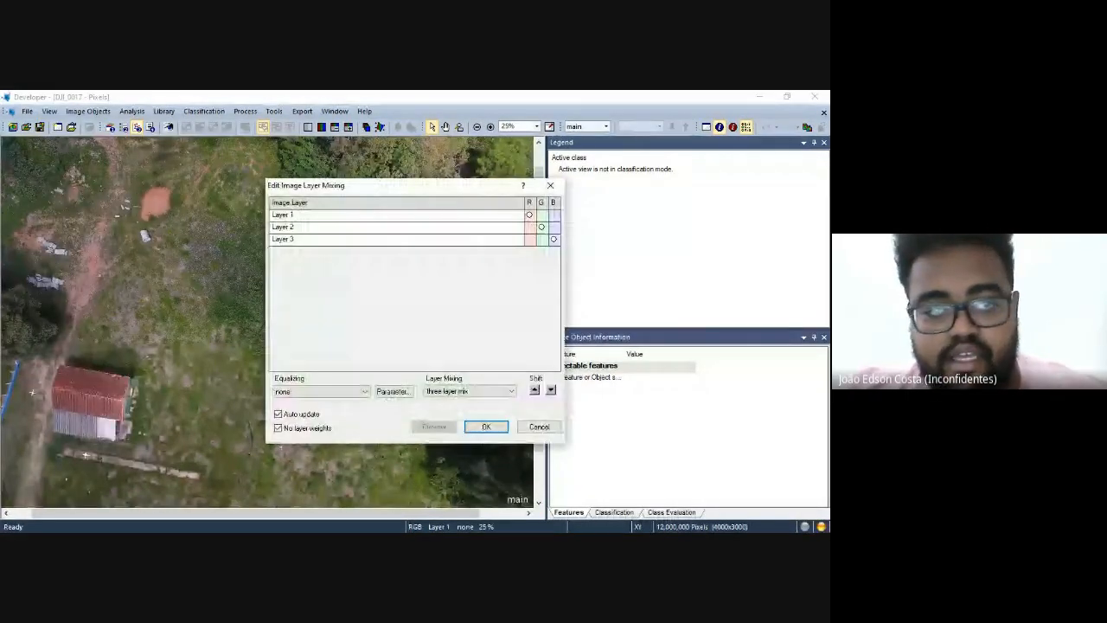
drag(393, 185, 351, 178)
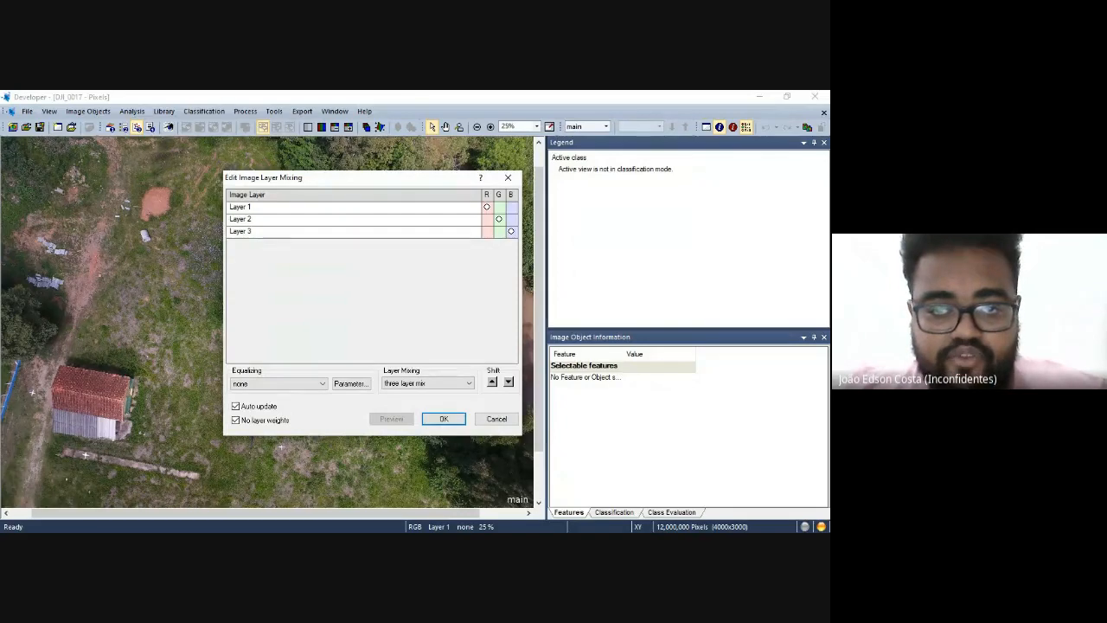
click(486, 219)
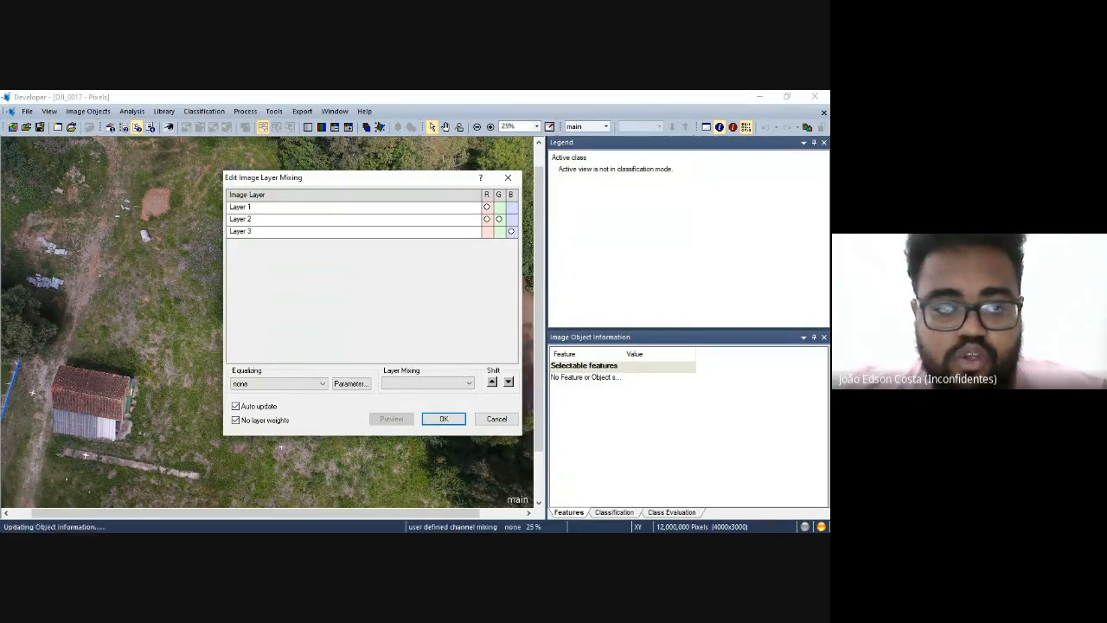
click(499, 207)
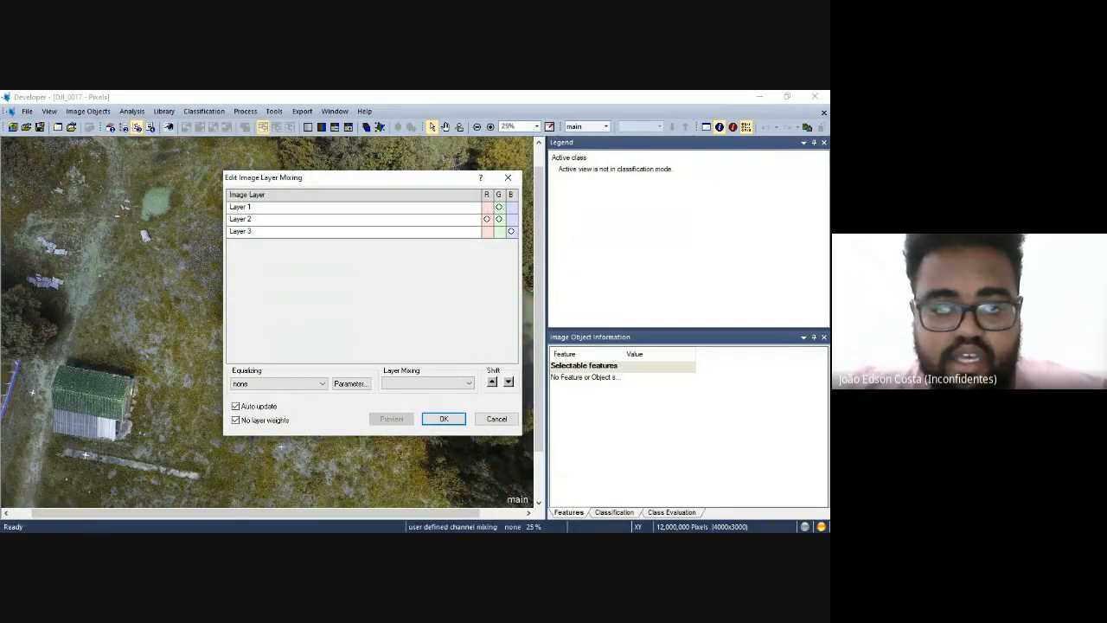
click(510, 231)
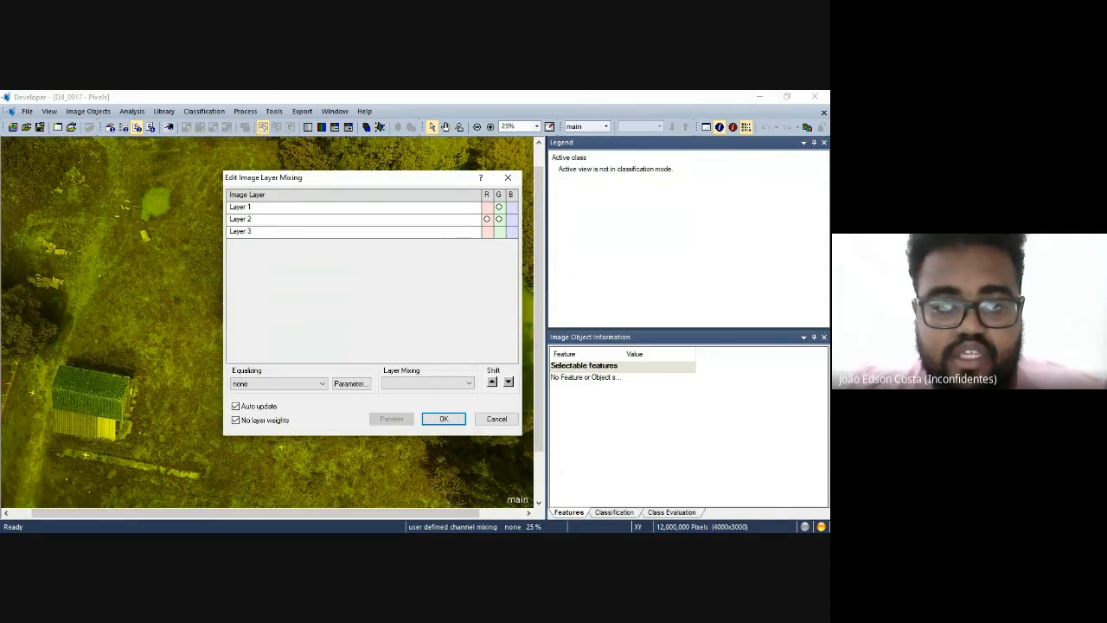
click(511, 219)
click(487, 231)
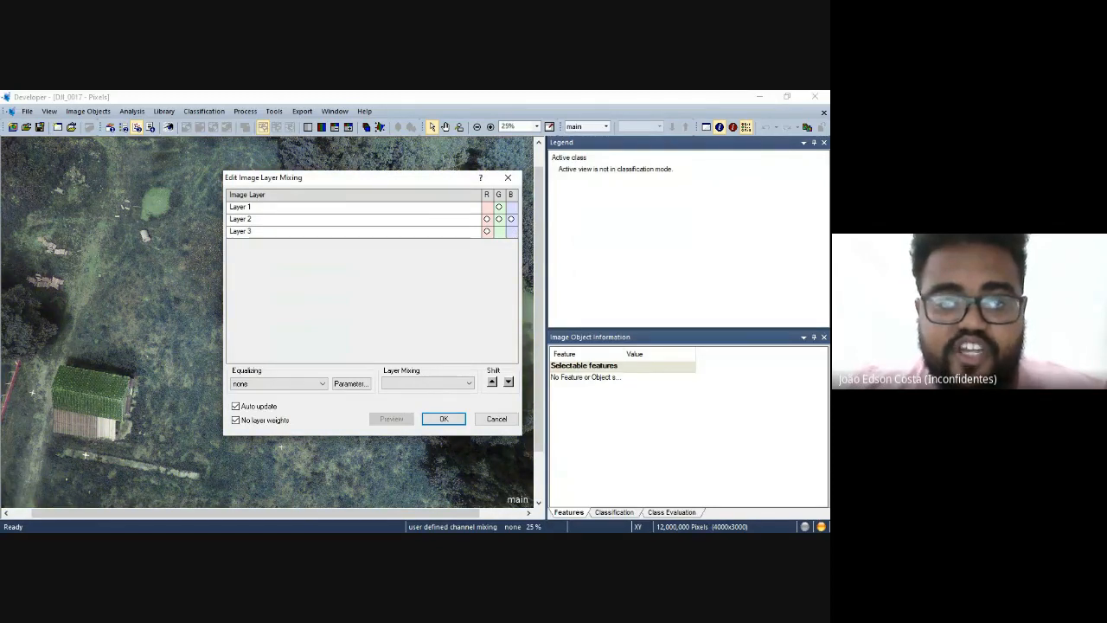
Try the reversed channel mix with Layer 1 as blue, Layer 2 as green and Layer 3 as red.
click(486, 218)
click(511, 207)
click(498, 207)
click(511, 219)
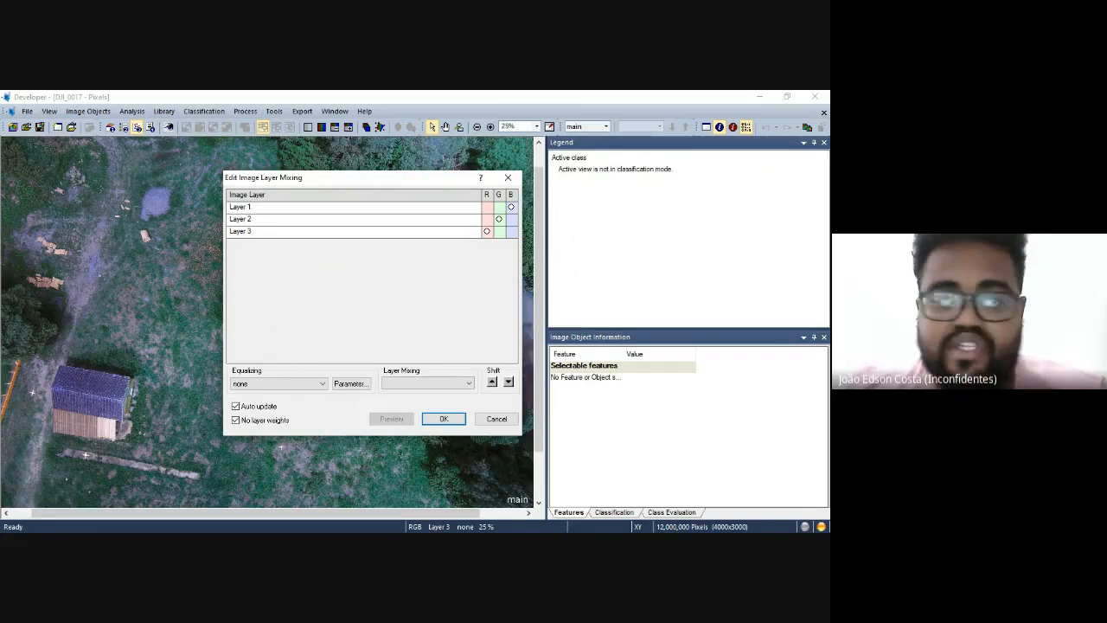
Restore Layer 1 to red, Layer 2 to green and Layer 3 to blue, and close the layer mixing settings without applying.
click(487, 208)
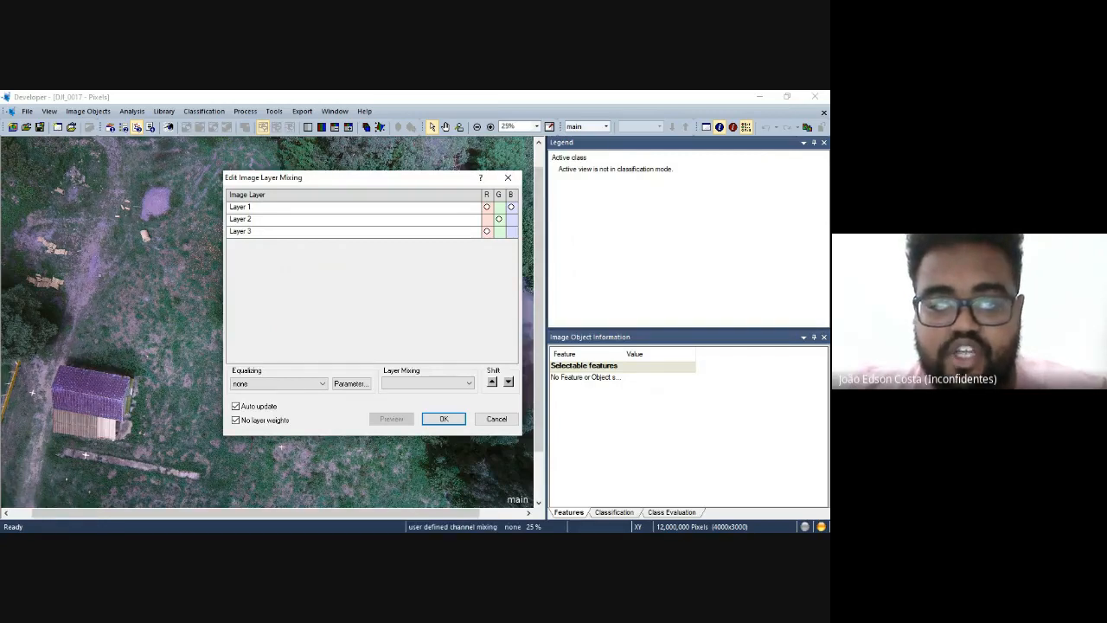
click(511, 231)
click(487, 232)
click(511, 207)
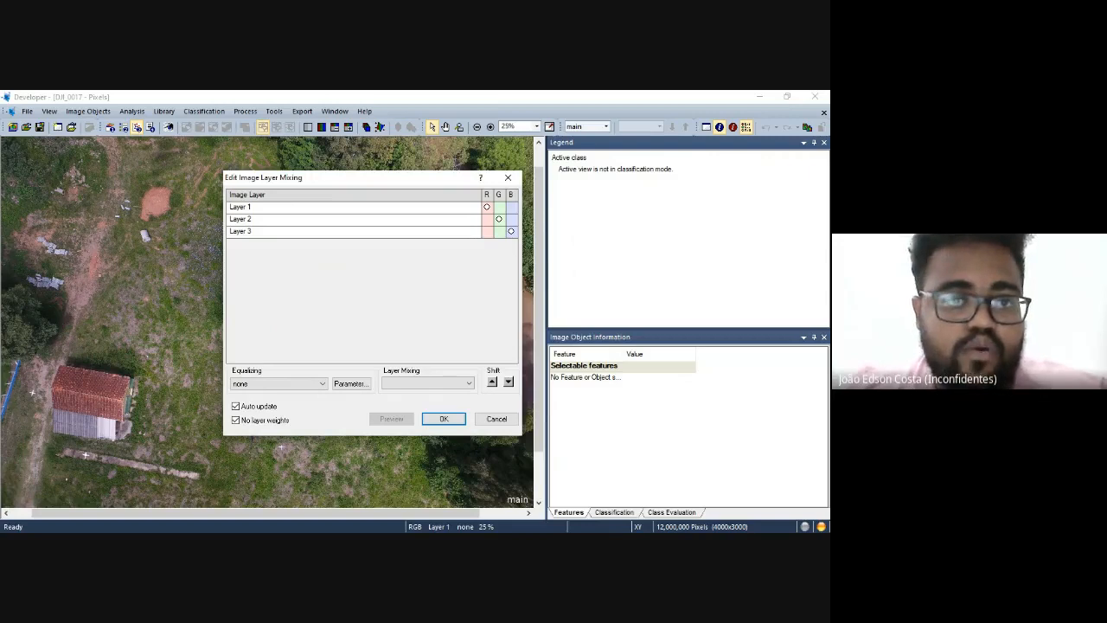
drag(335, 181, 316, 180)
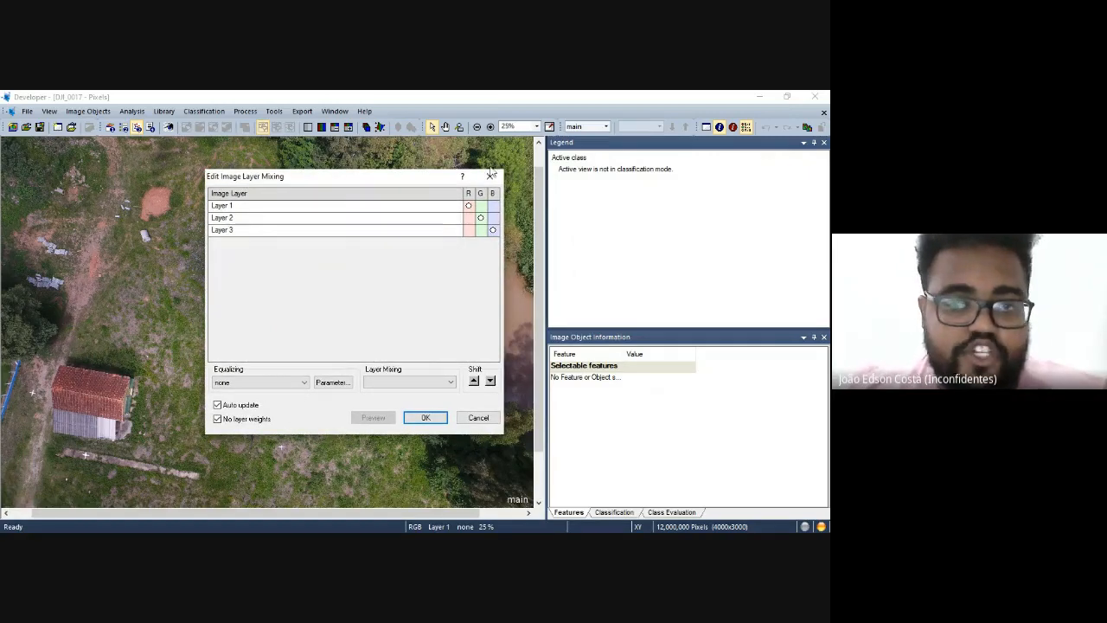
click(478, 417)
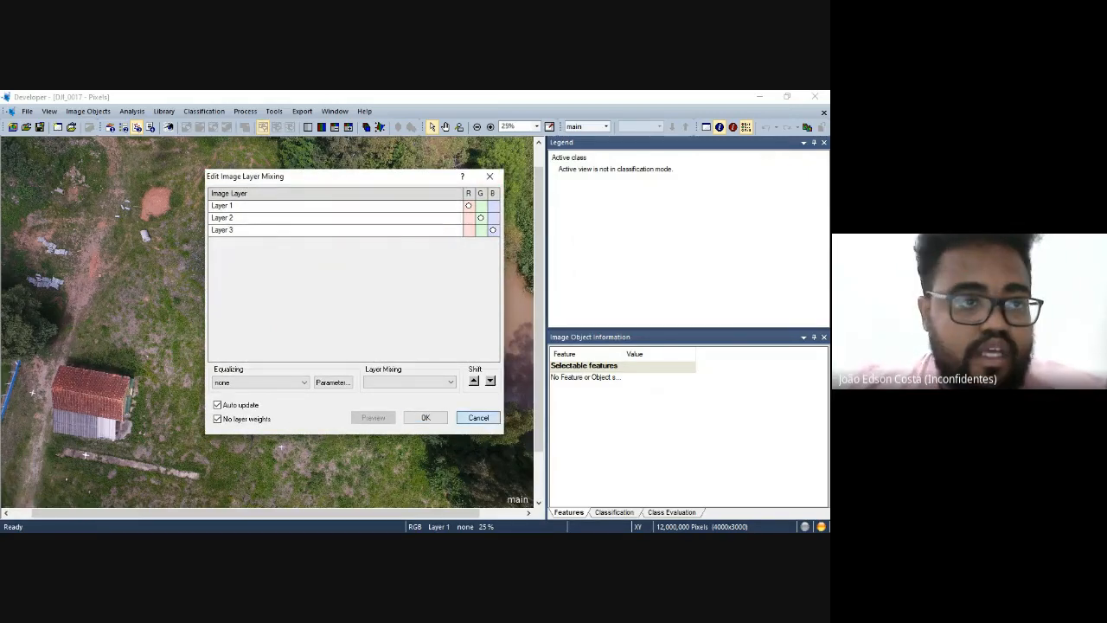
click(471, 413)
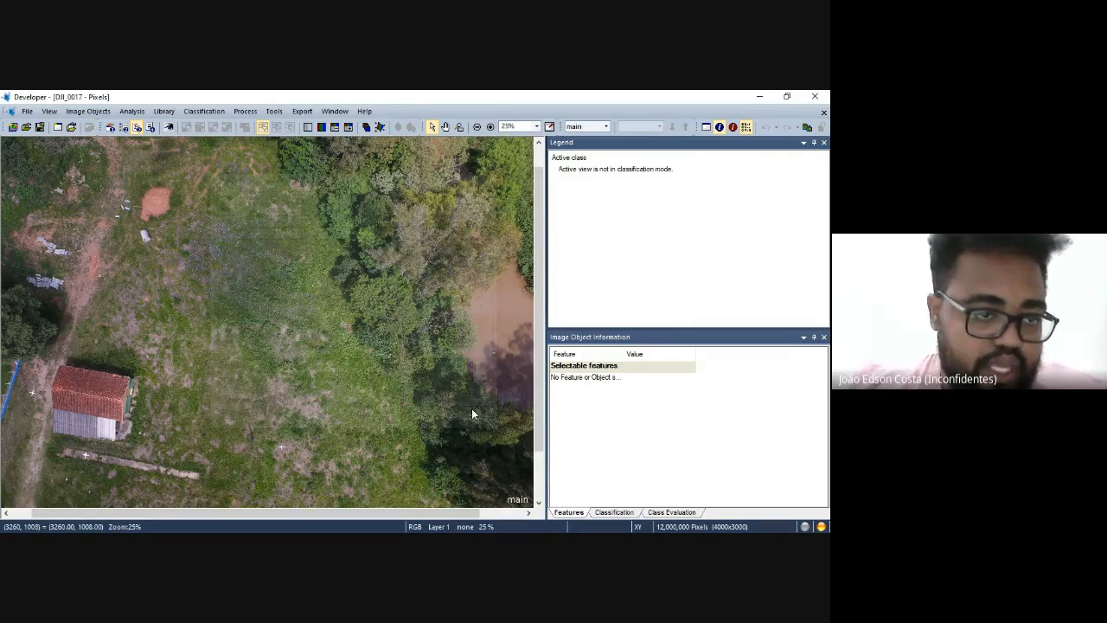
Review the file type choices, properties and preview areas for importing image layers, and close the import without loading any image.
click(27, 112)
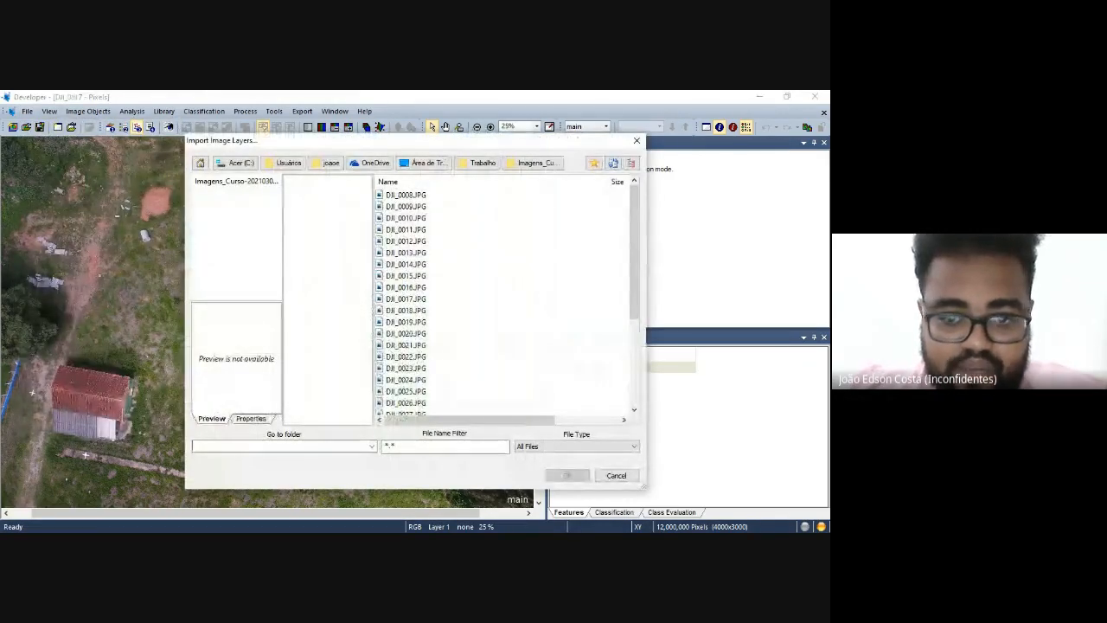
click(598, 448)
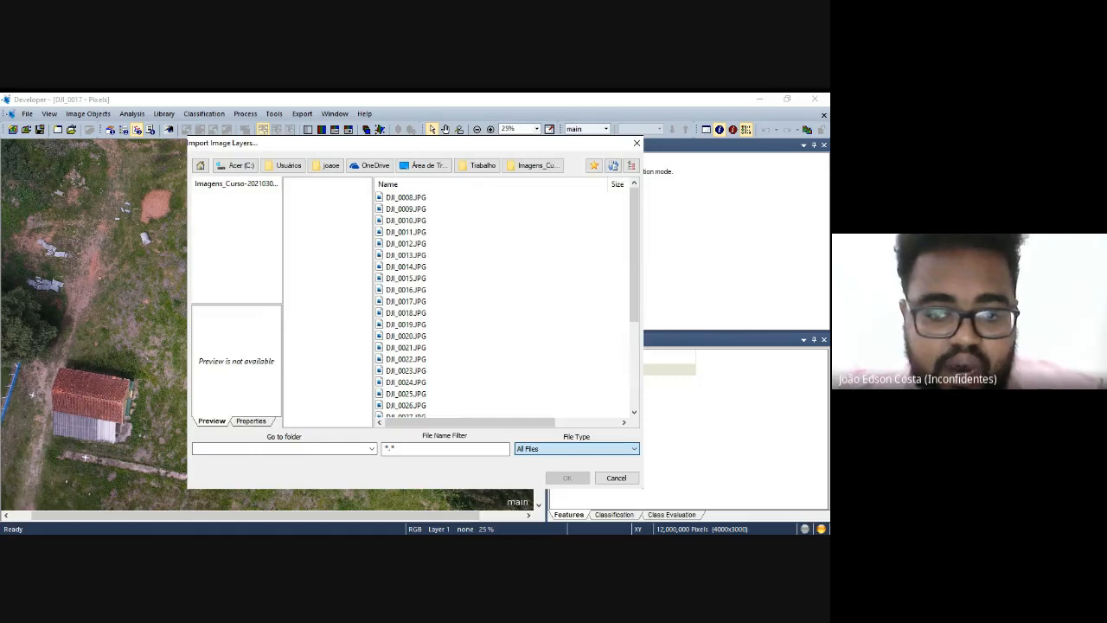
click(613, 476)
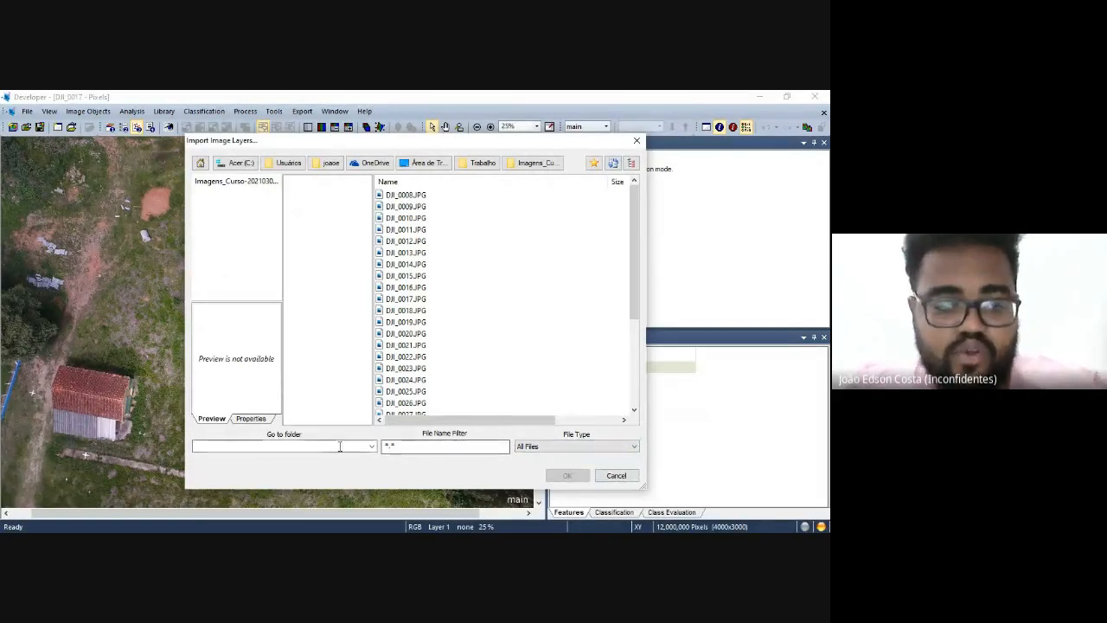
click(252, 419)
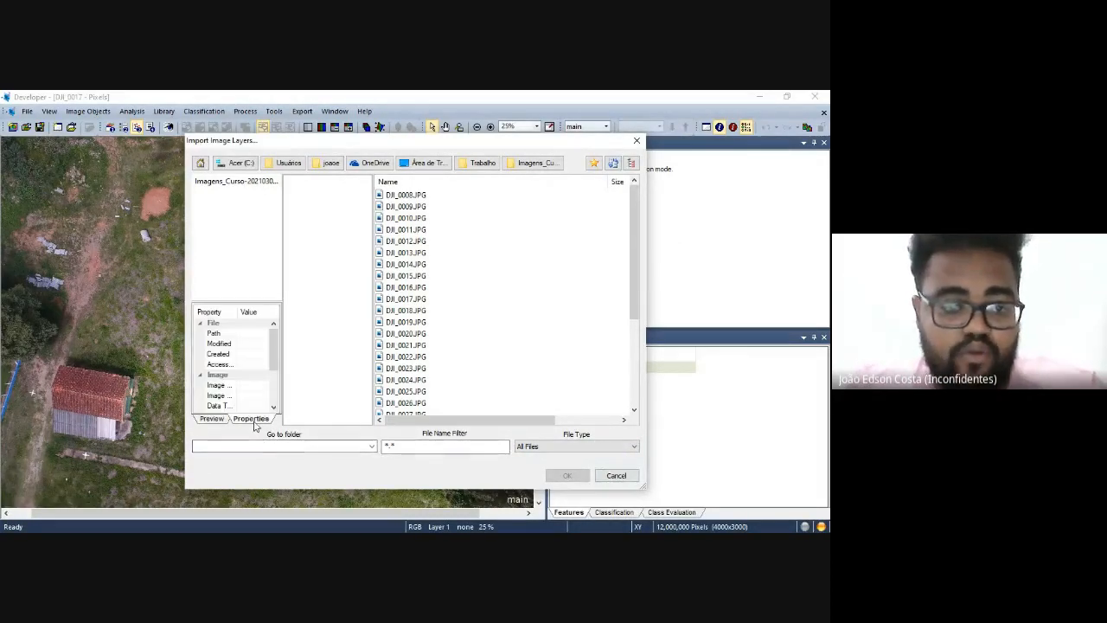
click(210, 420)
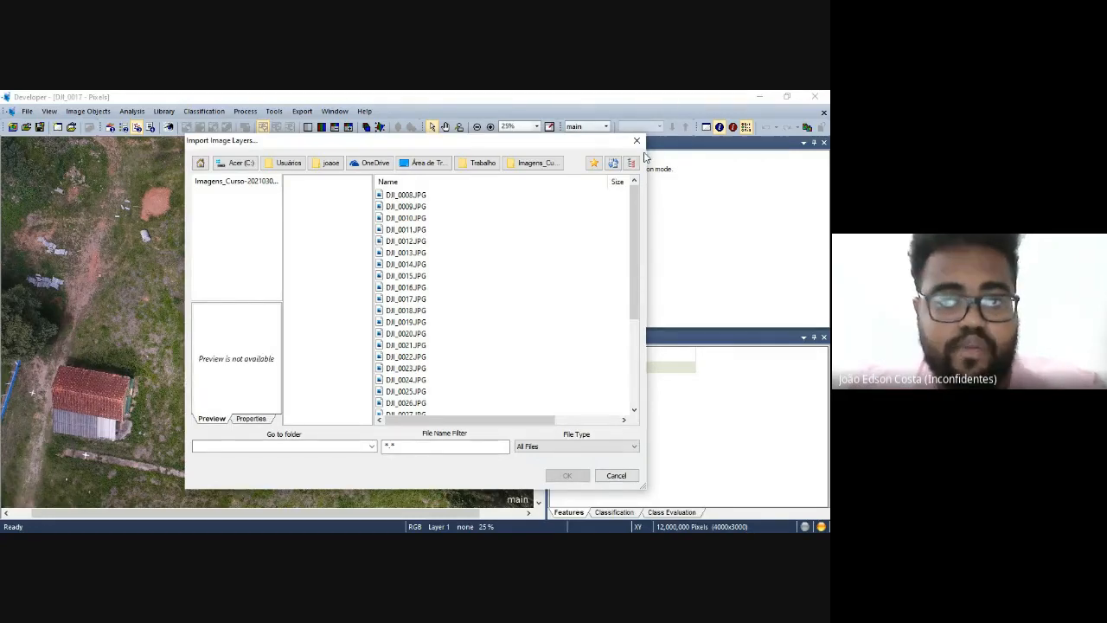
click(637, 140)
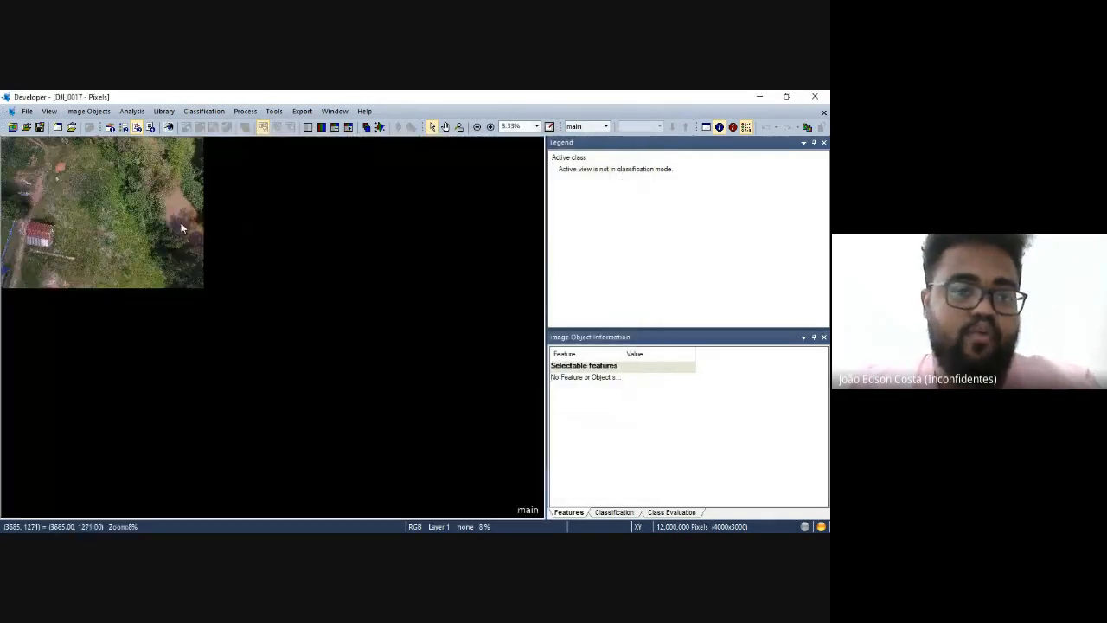
Examine the drone image at several magnifications, around the bare soil patch, the open grass and the tree cover.
scroll(103, 204, up, 1)
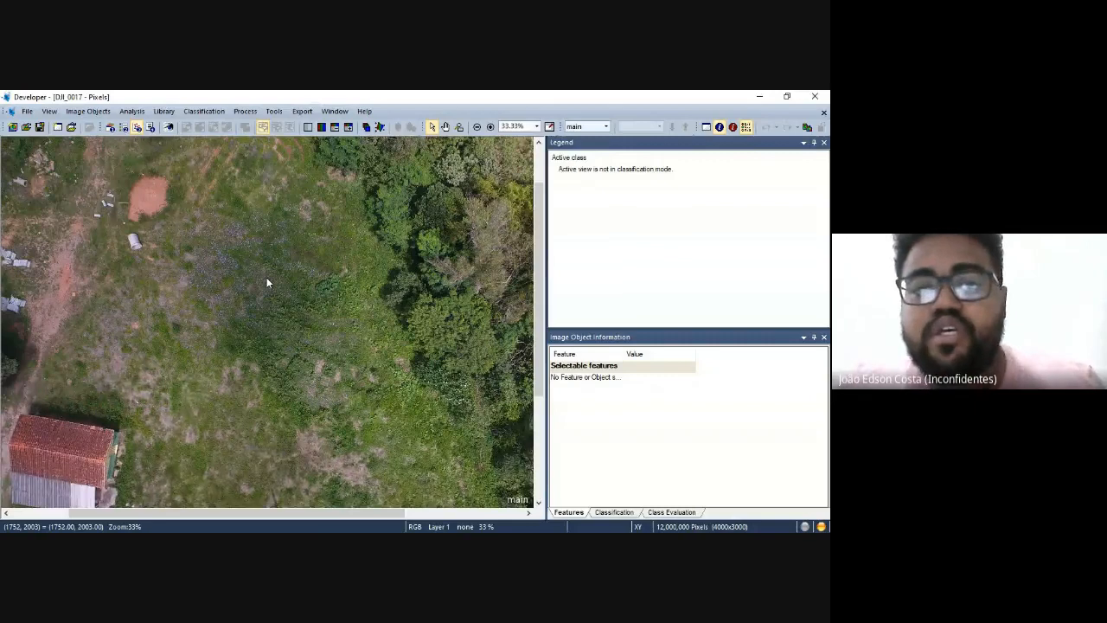
scroll(245, 237, down, 1)
drag(225, 248, 232, 288)
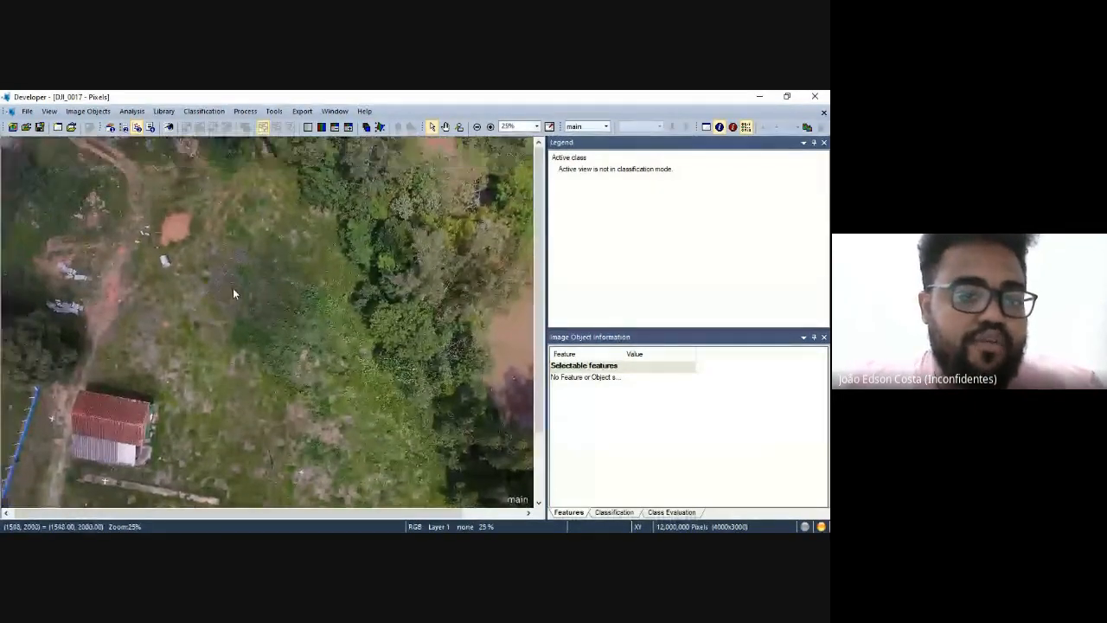
scroll(233, 299, down, 5)
scroll(143, 229, up, 5)
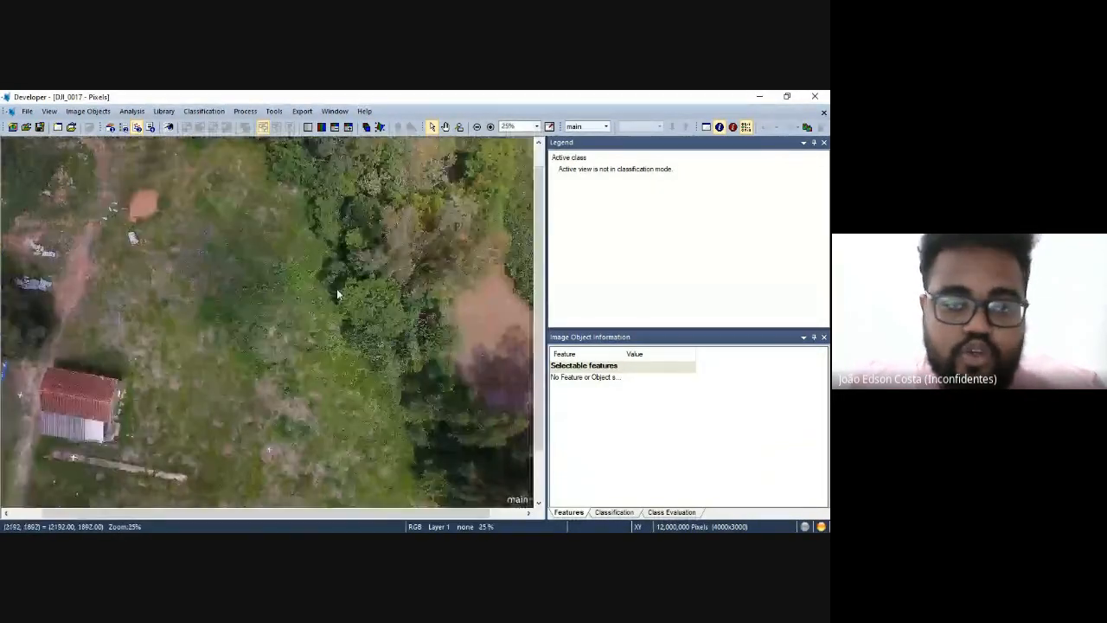
drag(340, 263, 376, 248)
scroll(155, 199, up, 7)
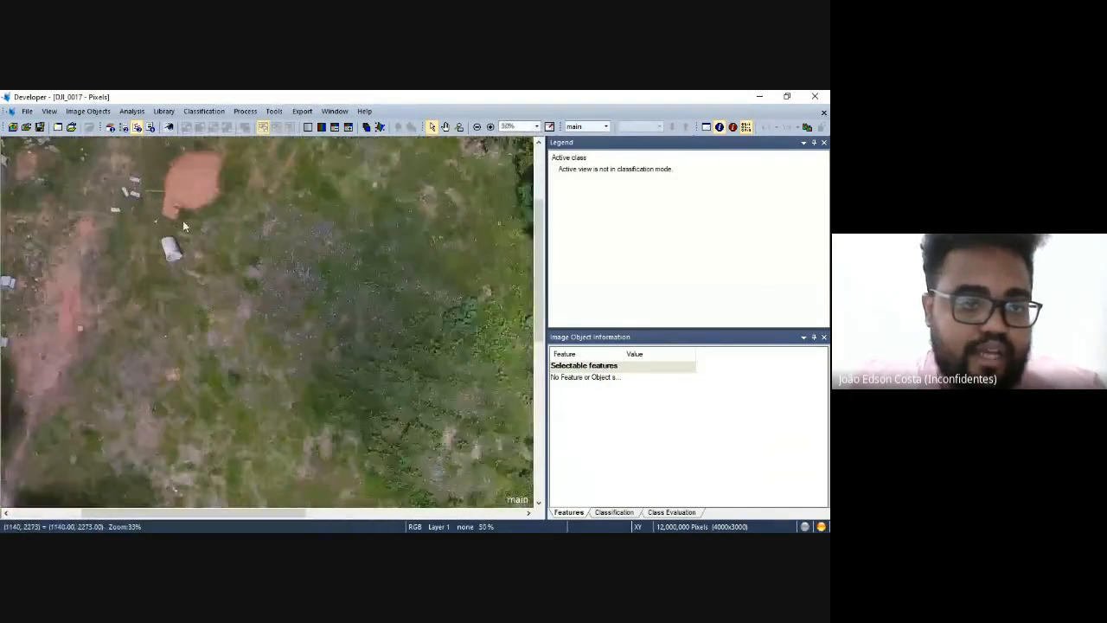
scroll(161, 241, down, 5)
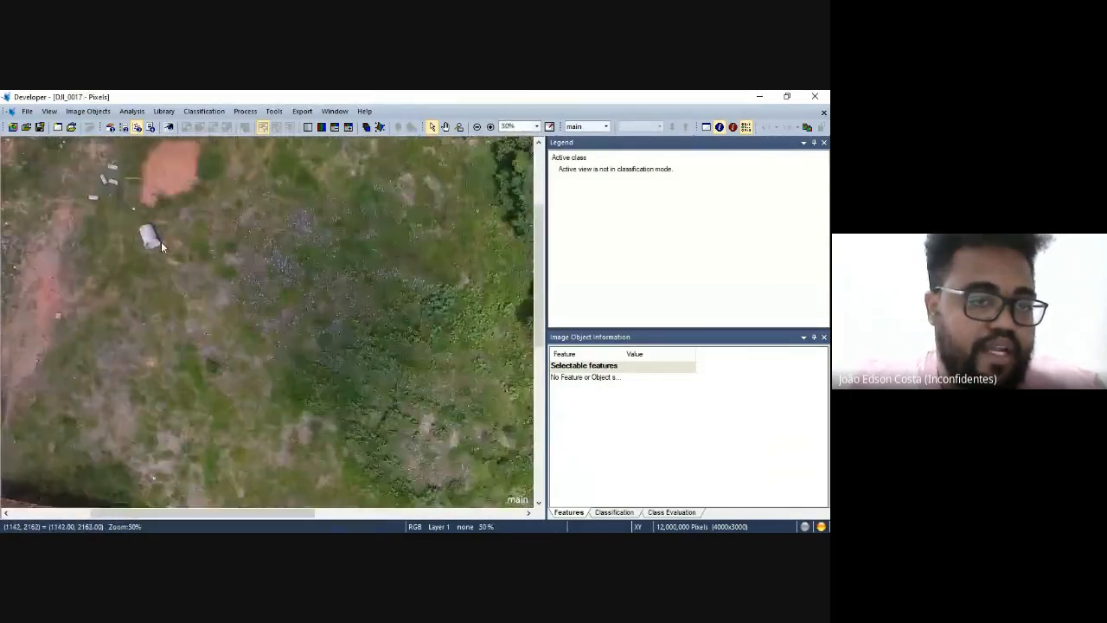
scroll(94, 409, up, 7)
scroll(167, 299, down, 8)
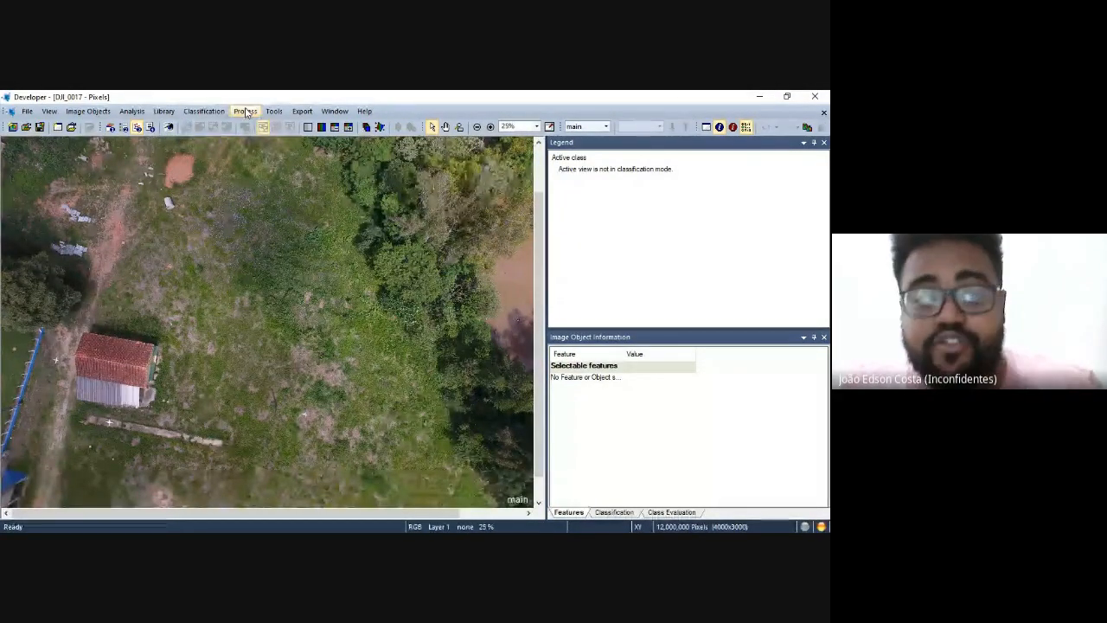
Show the Process Tree and append a new process to it.
click(246, 111)
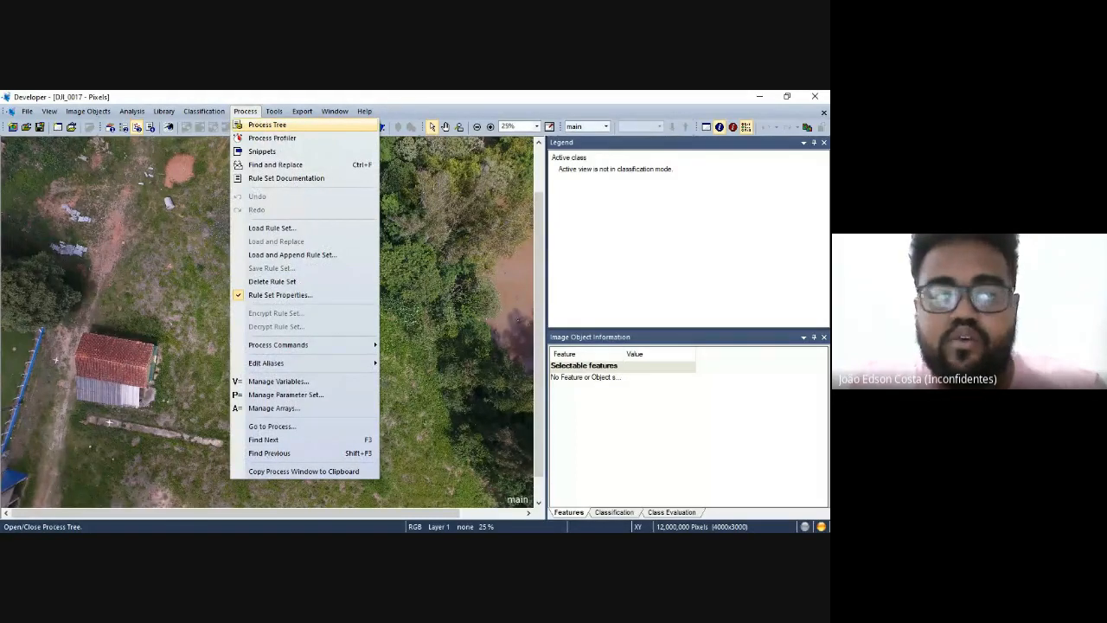
click(267, 125)
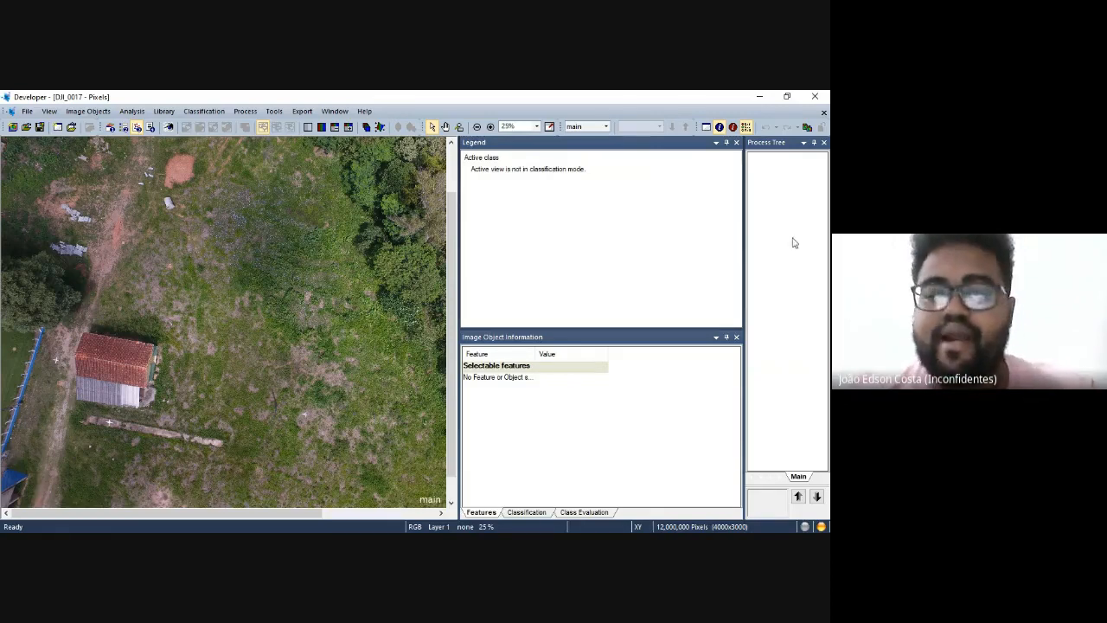
right_click(761, 187)
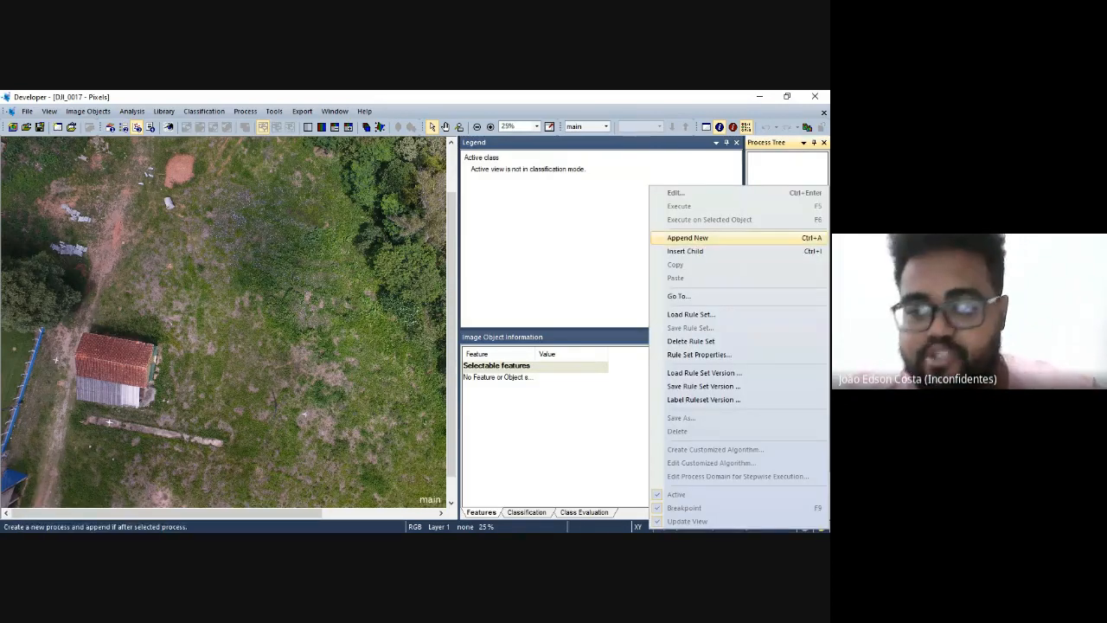
right_click(778, 166)
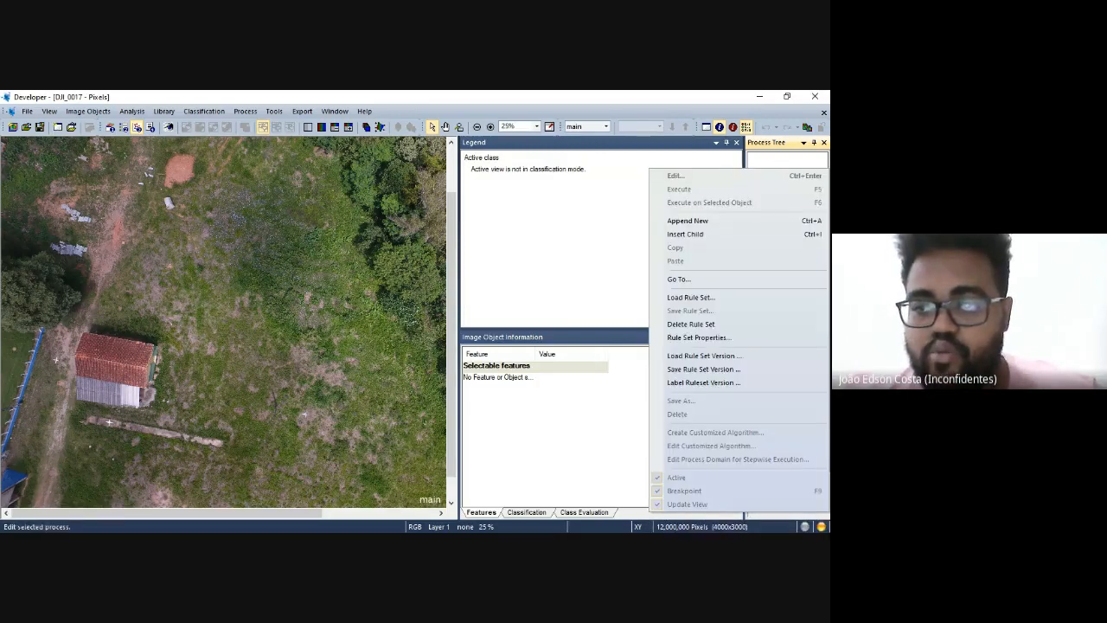
click(731, 222)
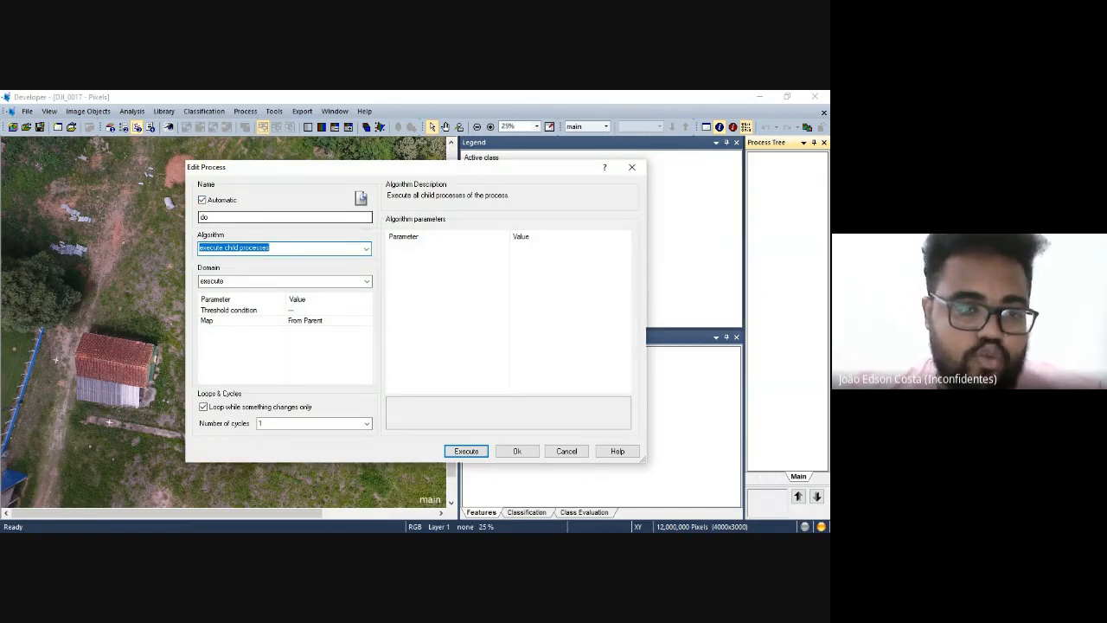
Turn off automatic naming for the new process and name it Segmentacao.
click(202, 200)
click(251, 217)
key(BackSpace)
key(BackSpace)
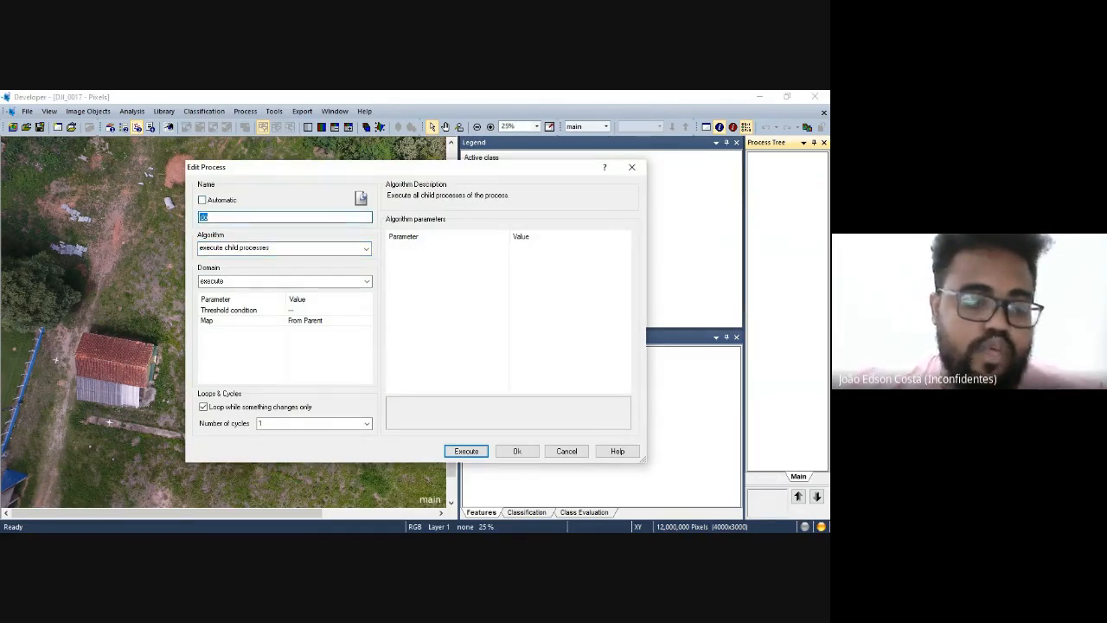
text(Segmentac)
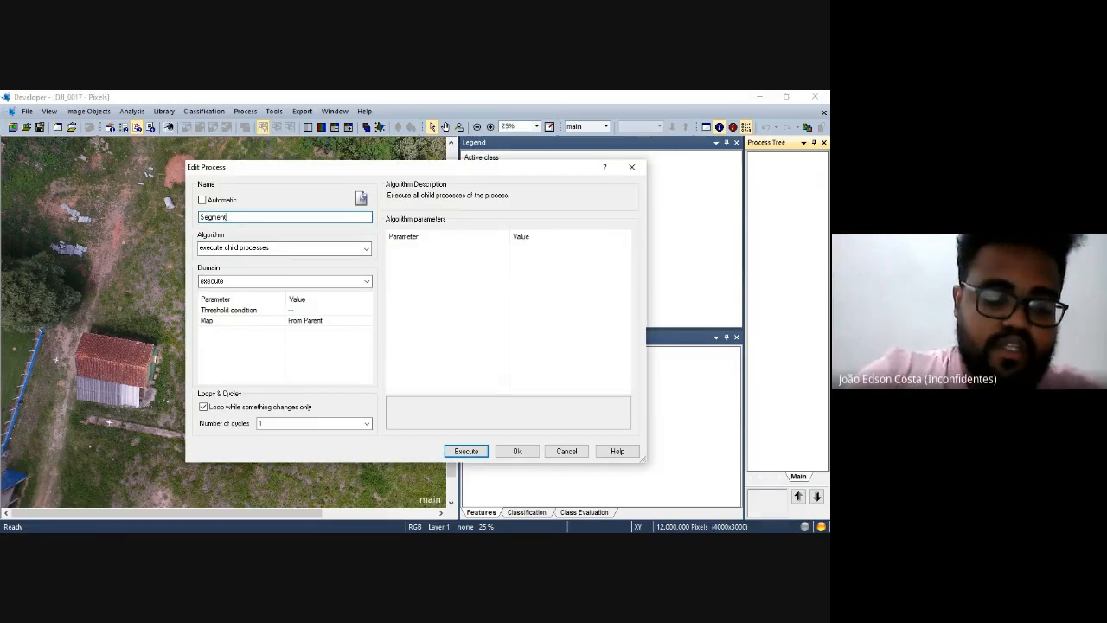
text(ao)
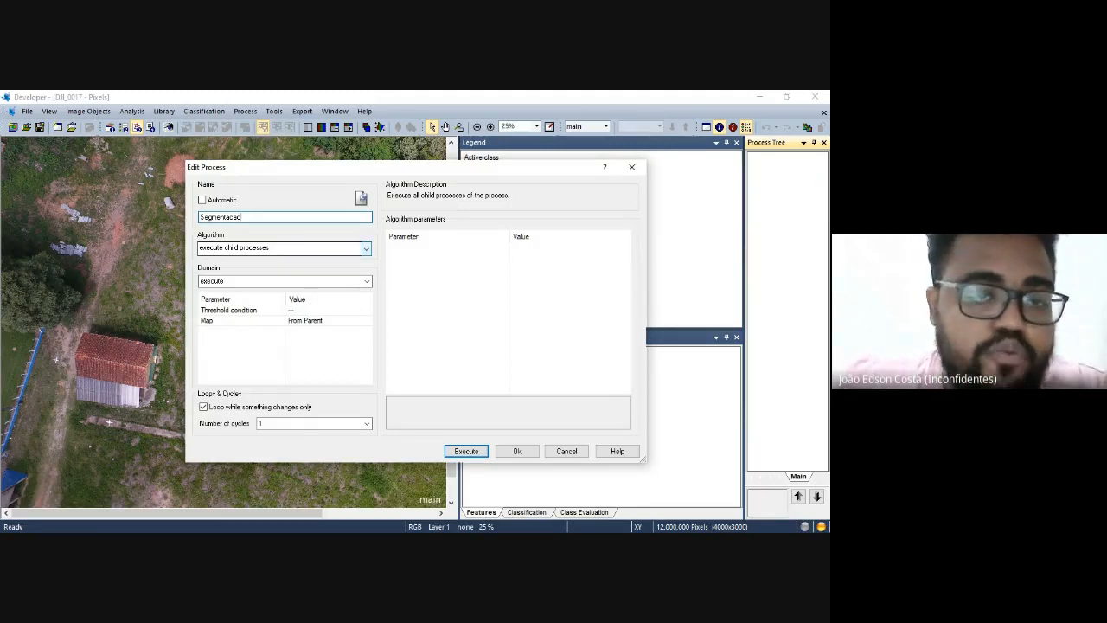
Set the process algorithm to multiresolution segmentation and name the output level N1.
key(Tab)
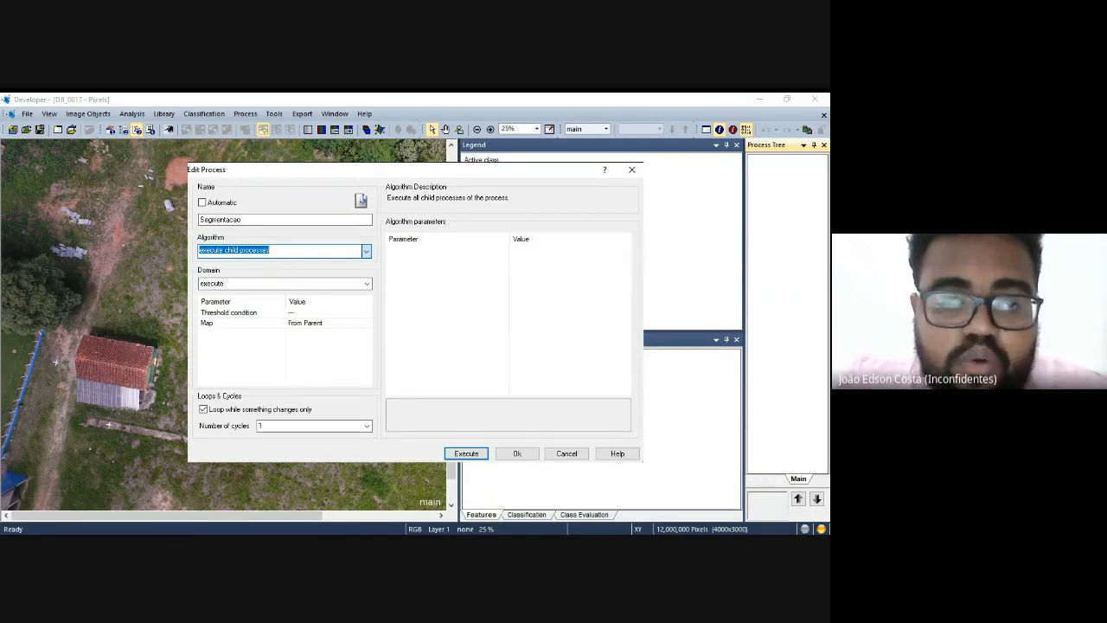
click(250, 362)
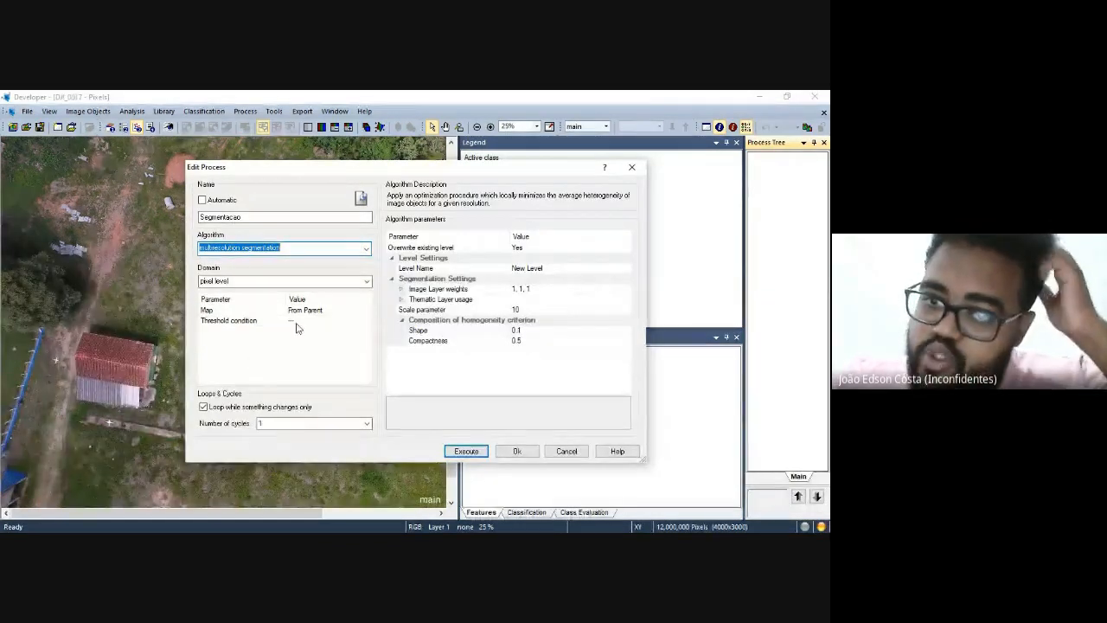
click(551, 269)
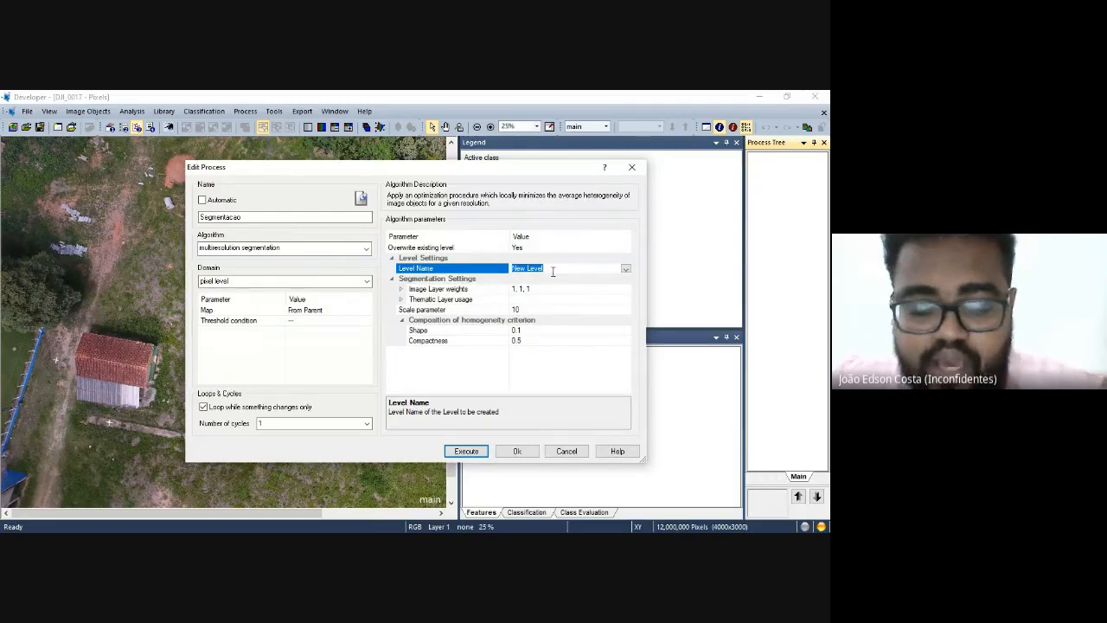
text(N1)
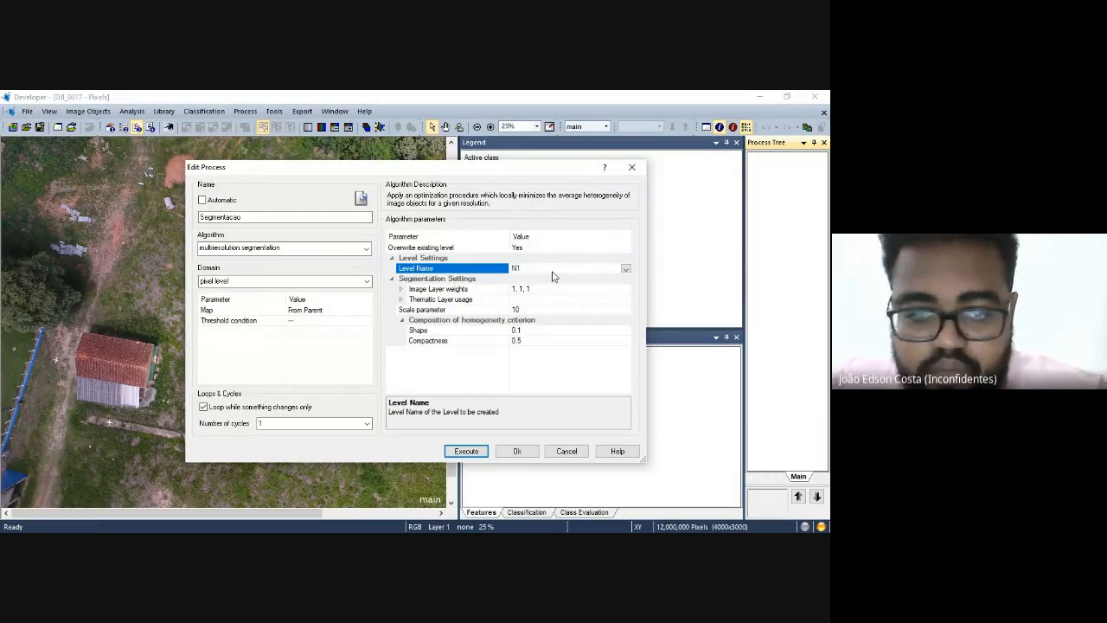
Try an image layer weight of 0 for Layer 3, restore it to 1 and collapse the layer weights.
click(403, 292)
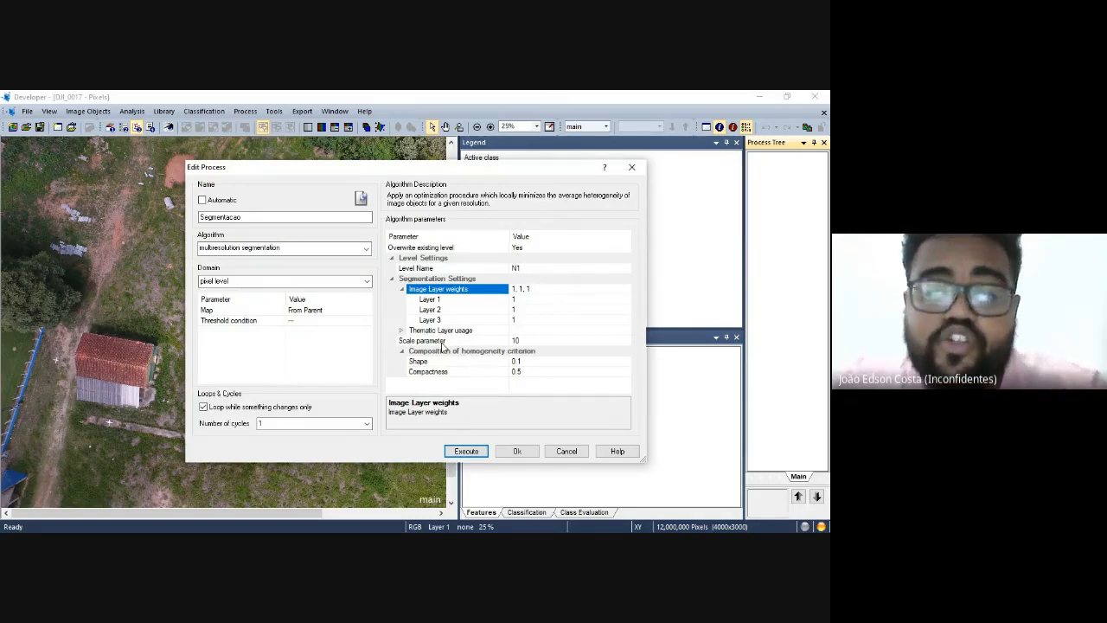
click(517, 321)
text(0)
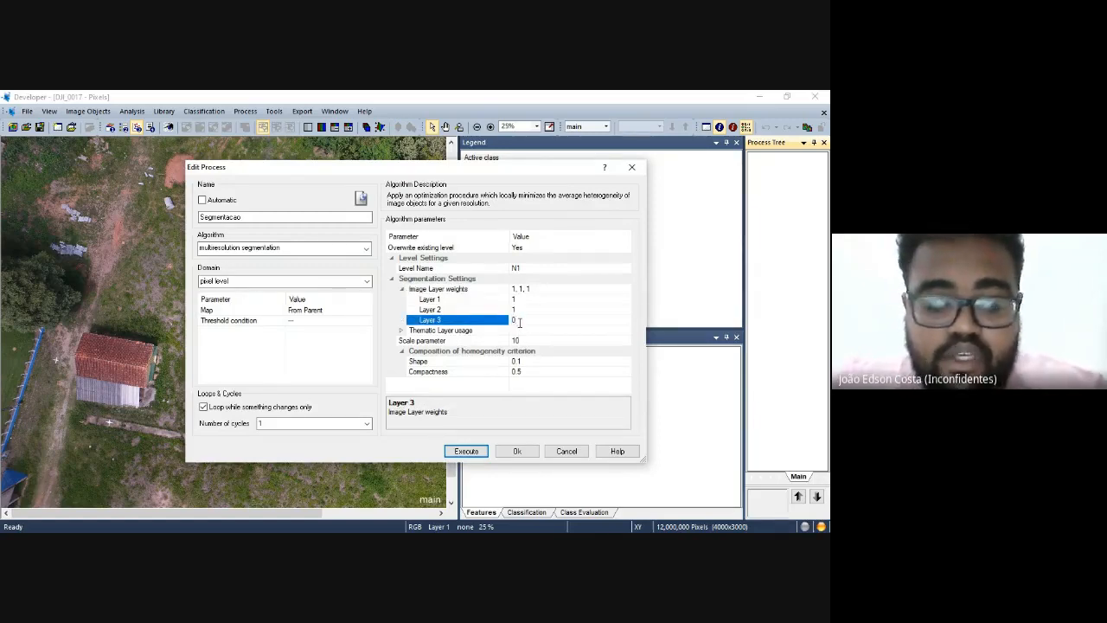
key(BackSpace)
text(1)
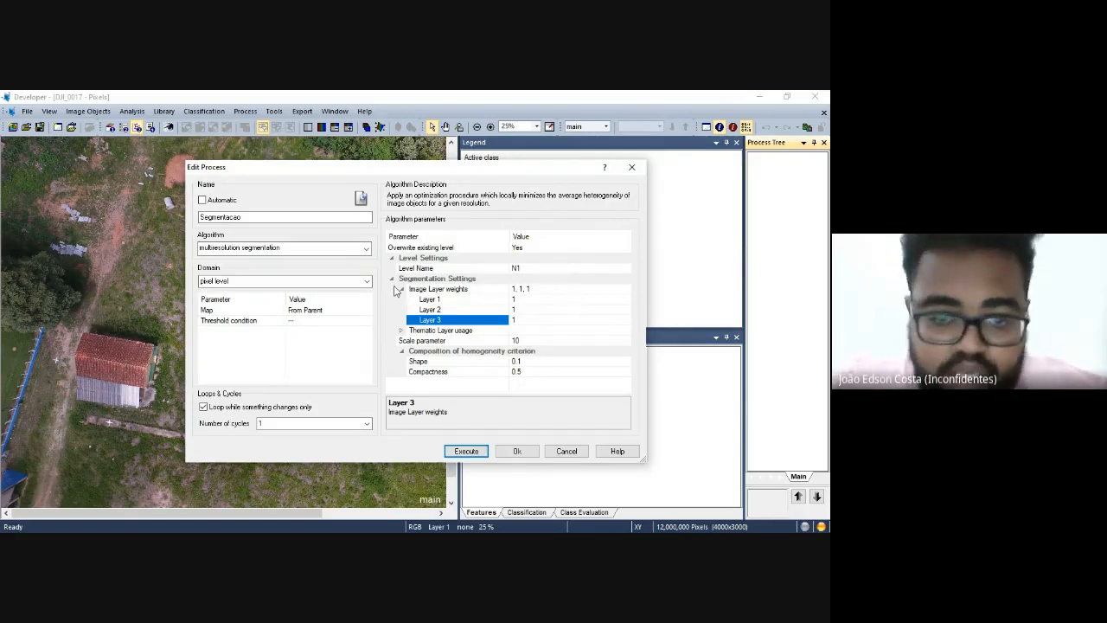
click(391, 279)
click(390, 279)
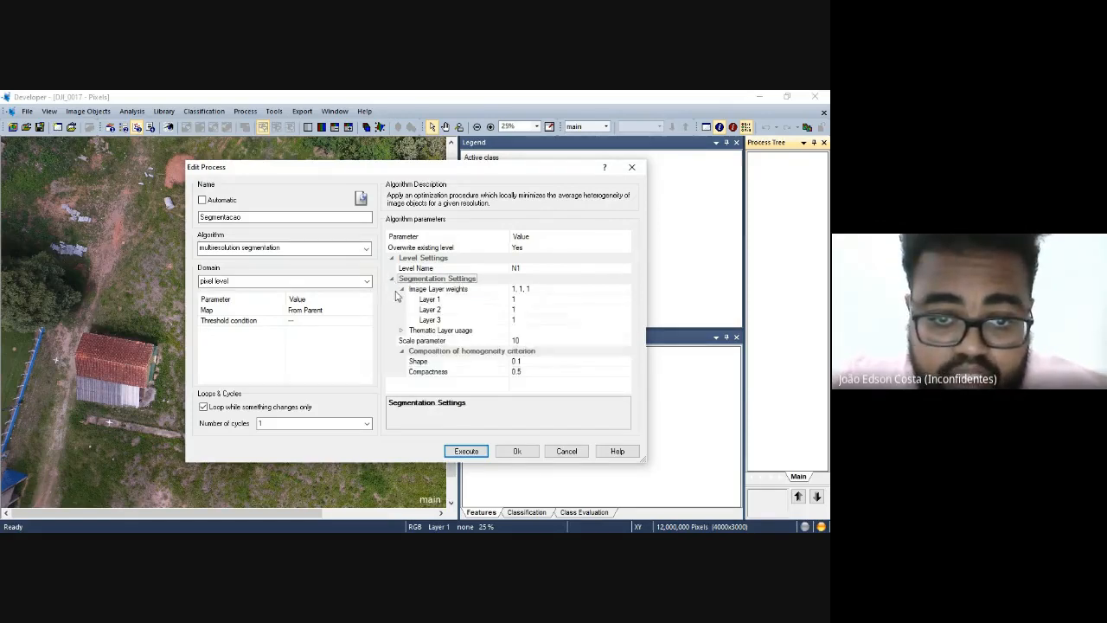
click(400, 289)
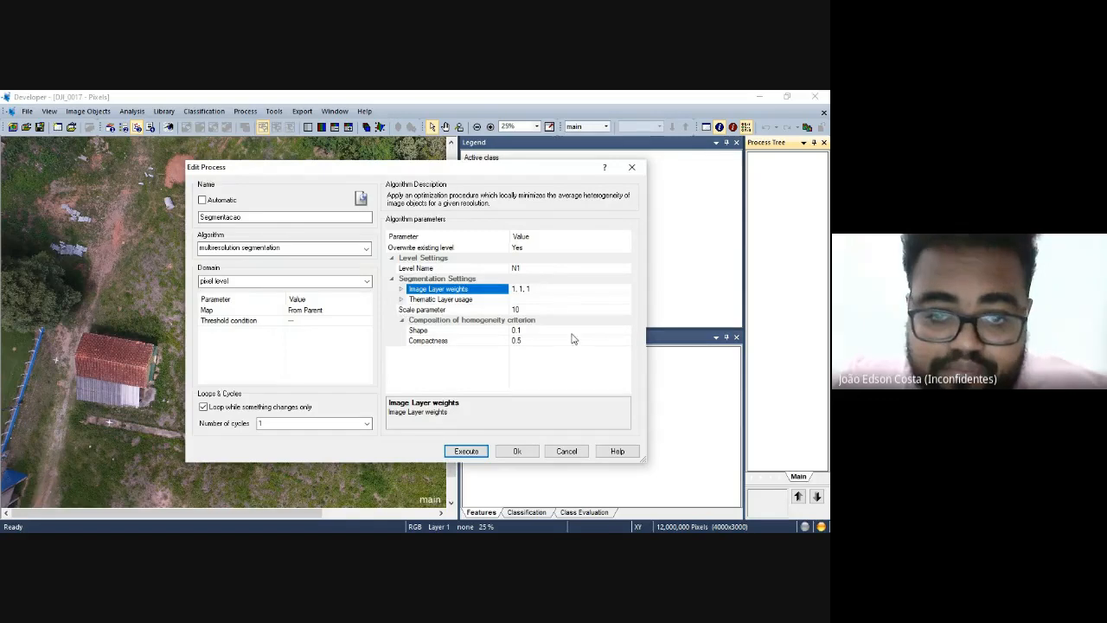
Set the segmentation's scale parameter to 100.
click(527, 310)
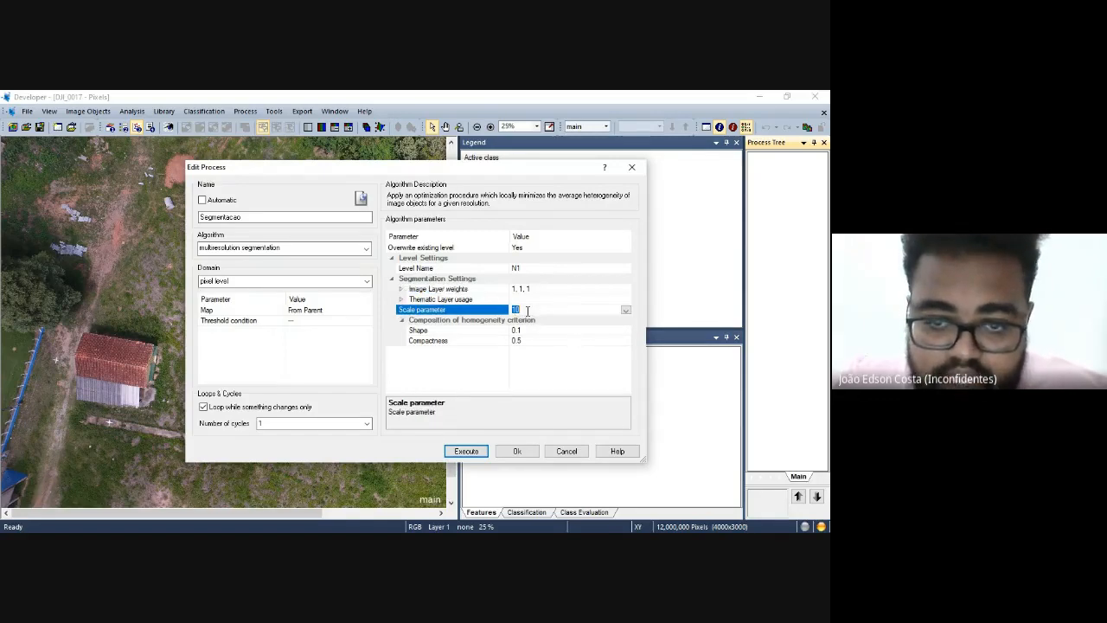
click(528, 309)
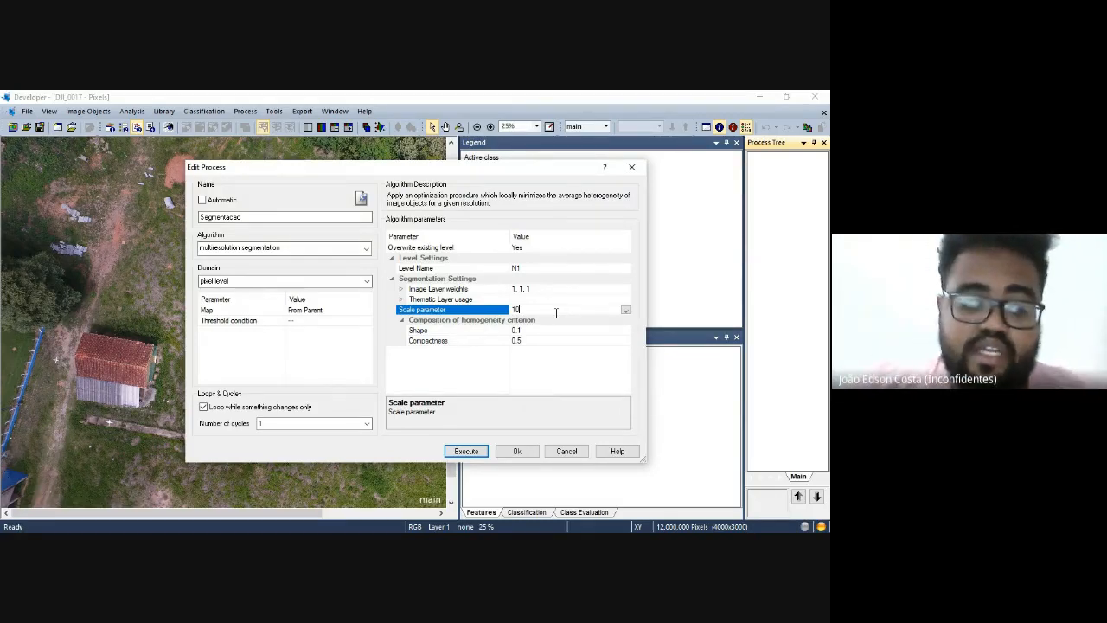
text(0)
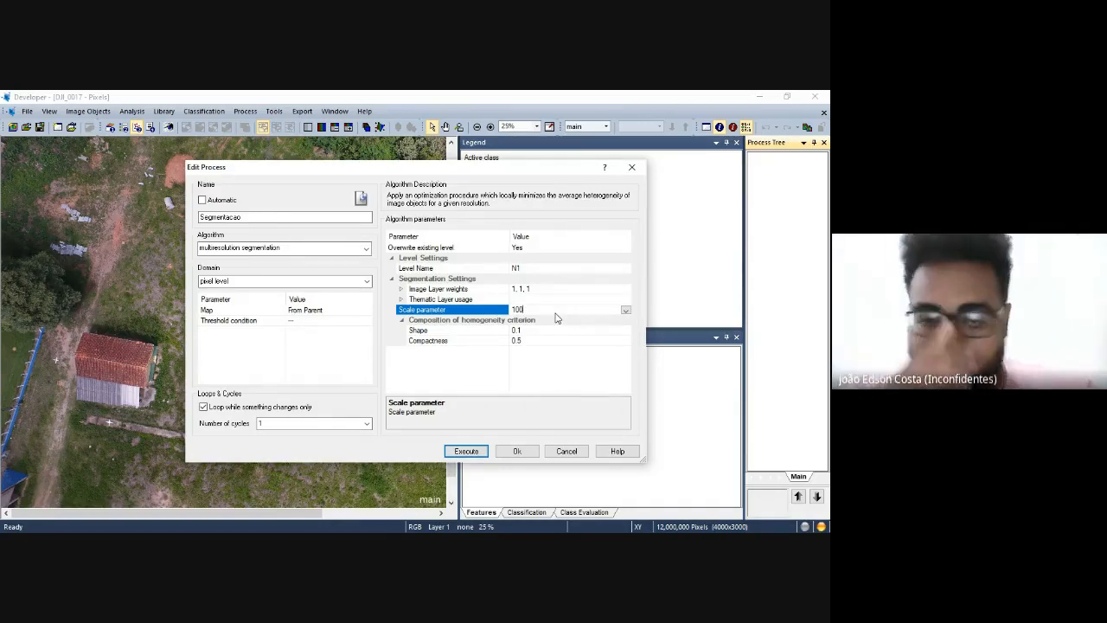
Review the descriptions of the Shape and Compactness parameters in the homogeneity criterion.
click(411, 322)
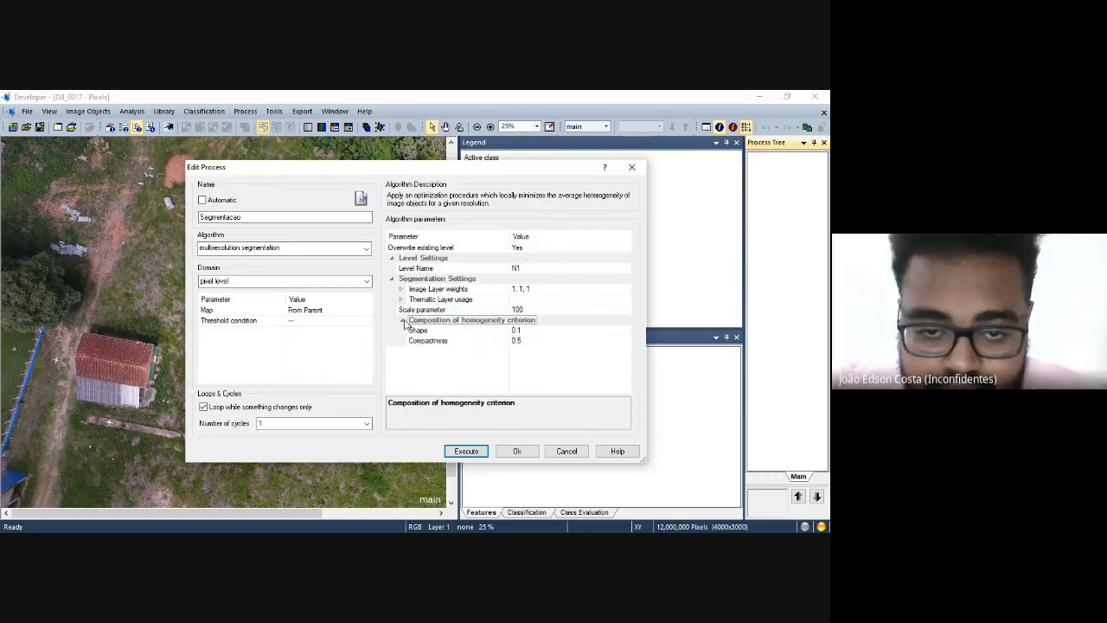
click(530, 332)
click(531, 343)
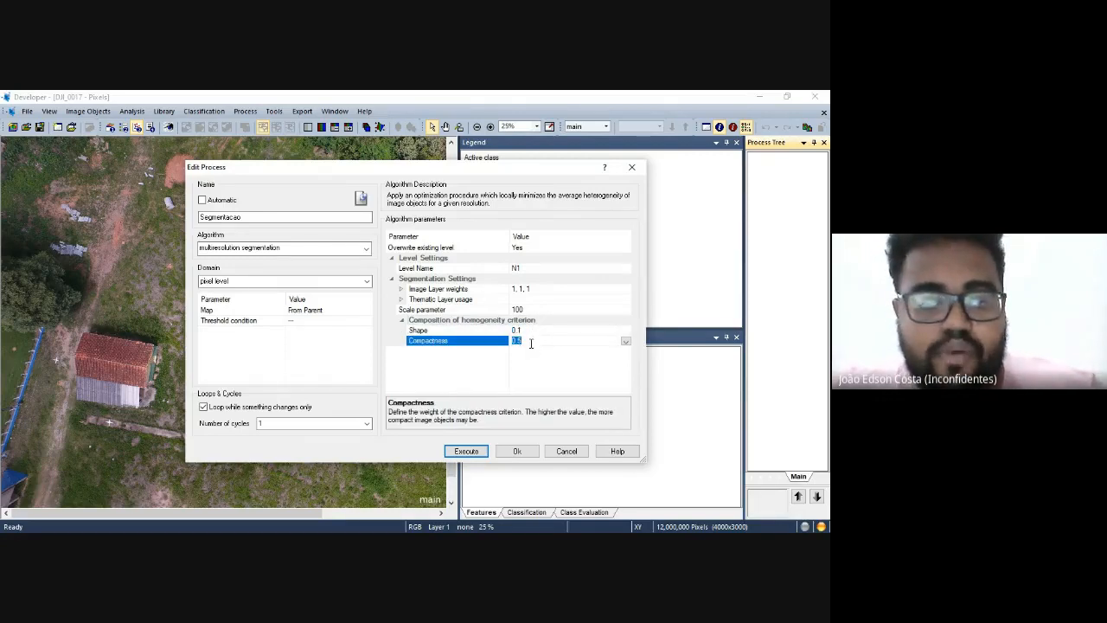
click(531, 331)
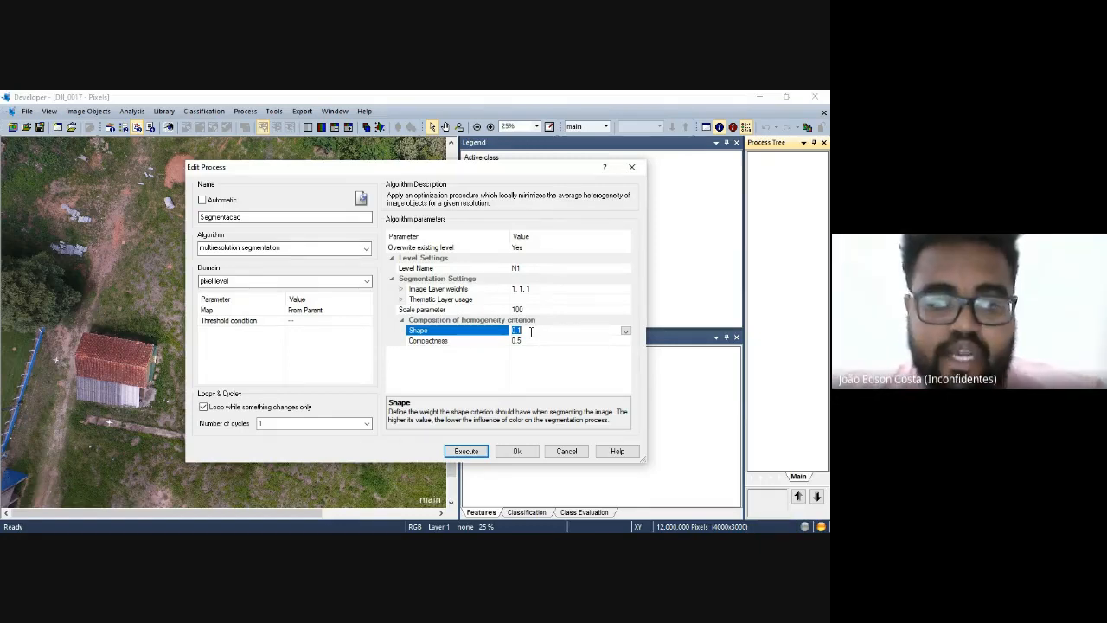
Set the homogeneity criterion's Shape weight to 0.5, keeping Compactness at 0.5.
click(531, 332)
text(5)
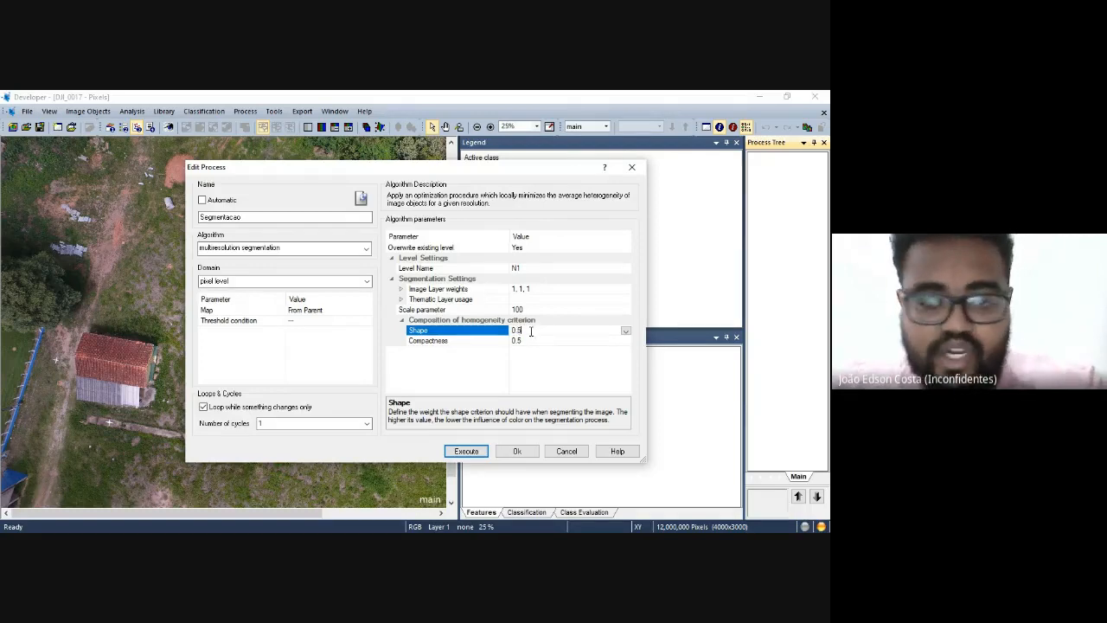
click(533, 340)
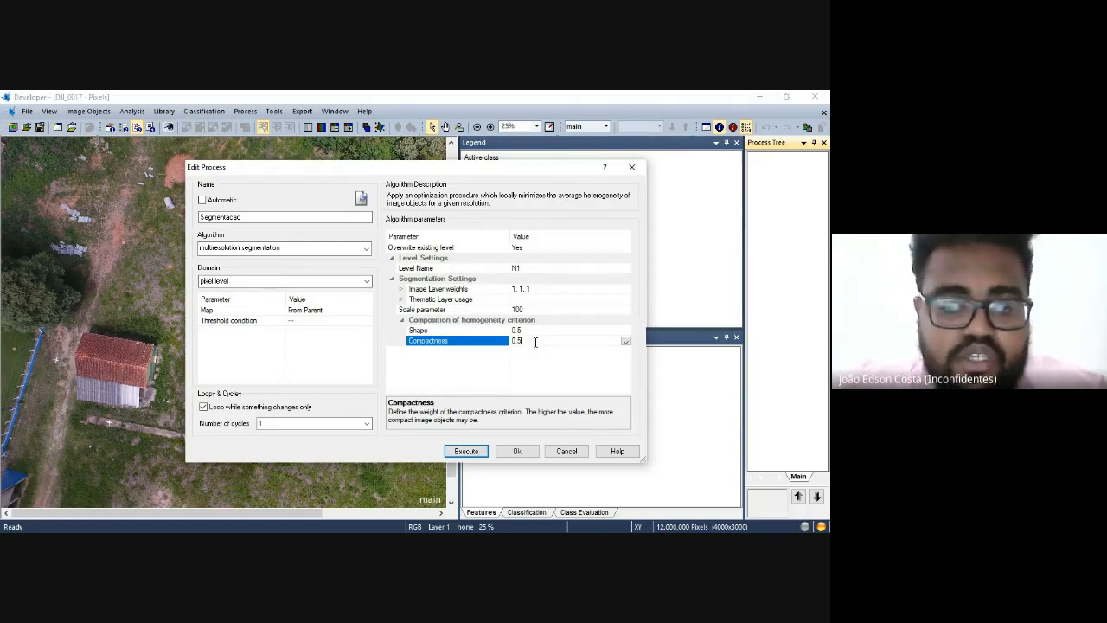
Save the Segmentacao process with its custom name despite disabled auto naming, and execute it on the image.
click(517, 451)
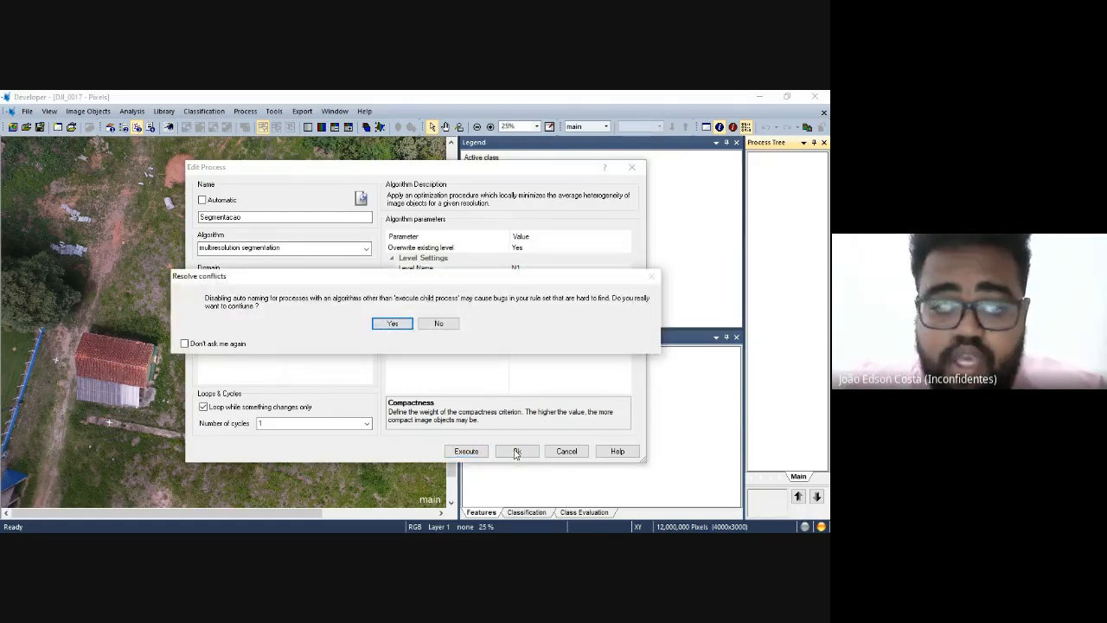
click(391, 323)
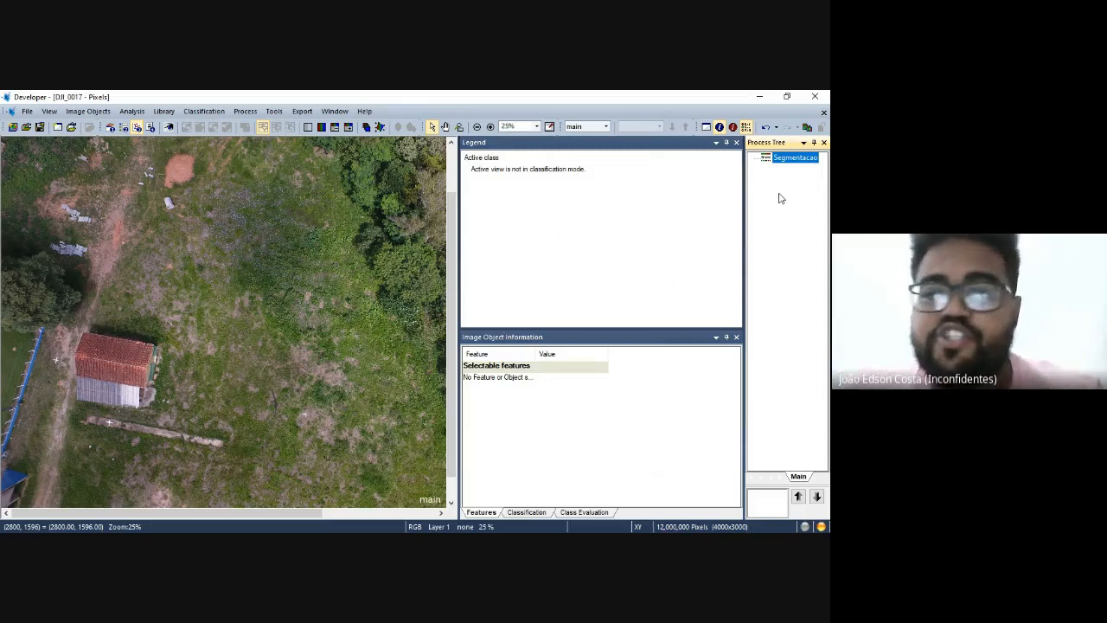
right_click(781, 162)
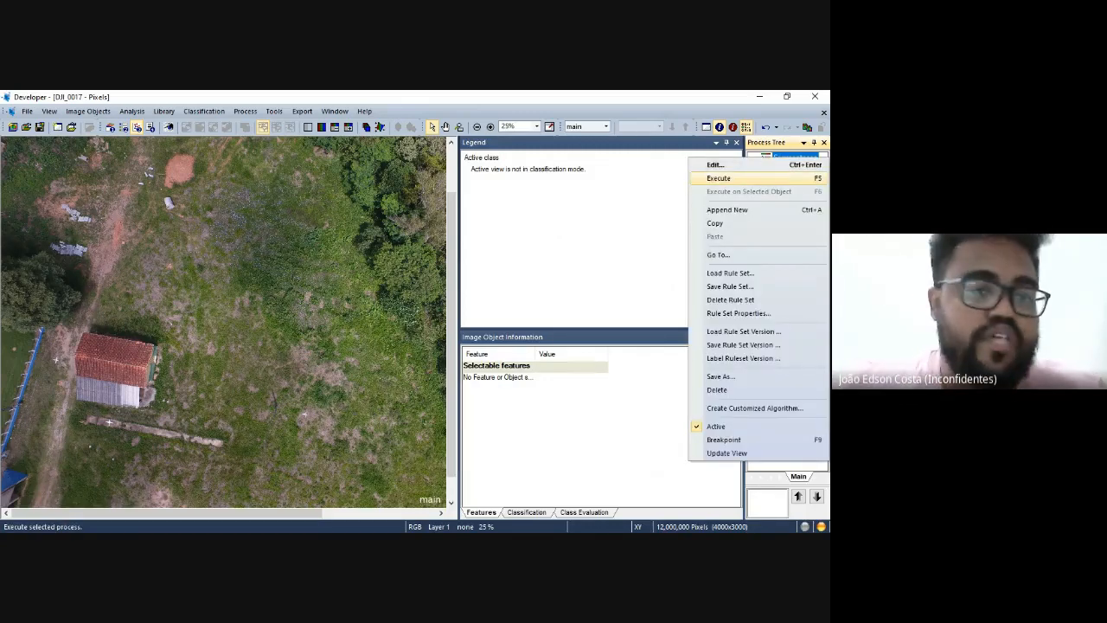
click(735, 178)
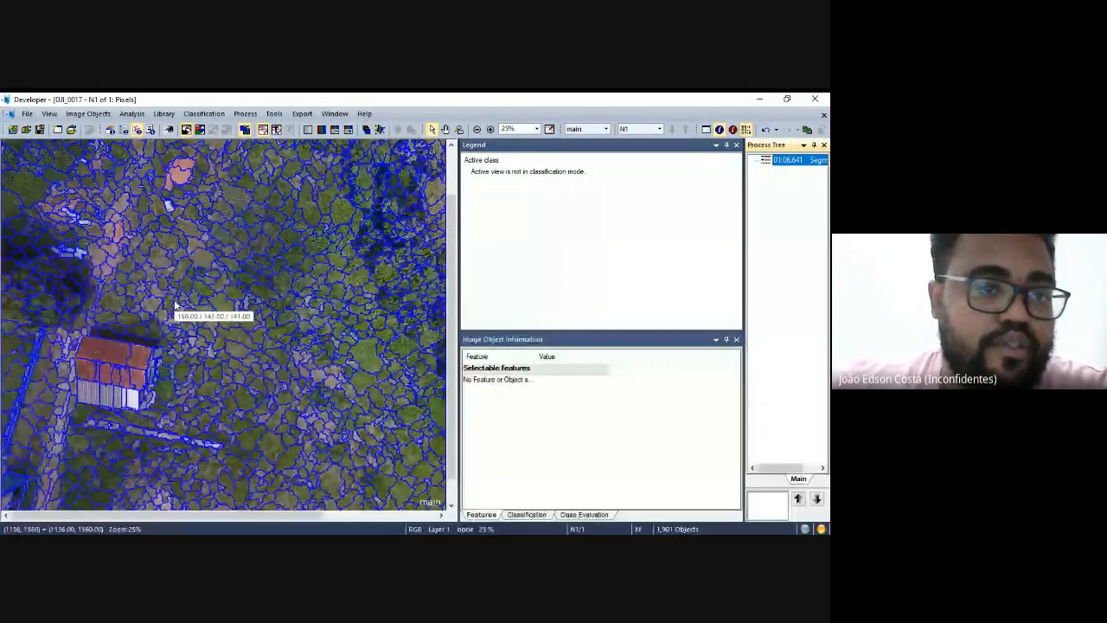
Examine the segment outlines across the whole image and up close over the vegetation and bare soil.
scroll(294, 230, down, 4)
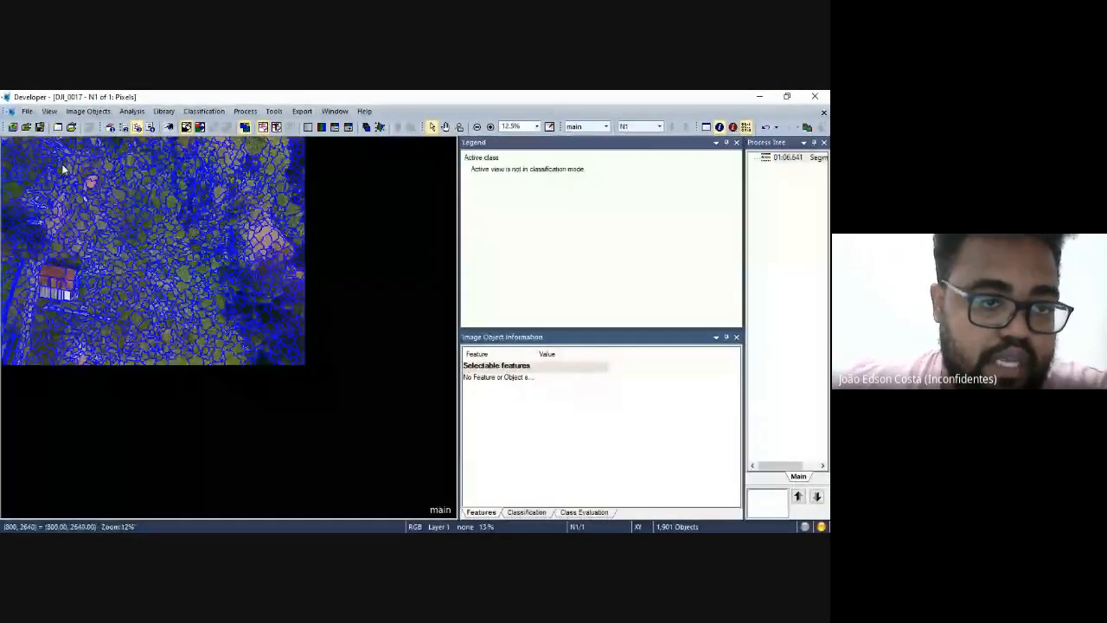
scroll(62, 170, up, 1)
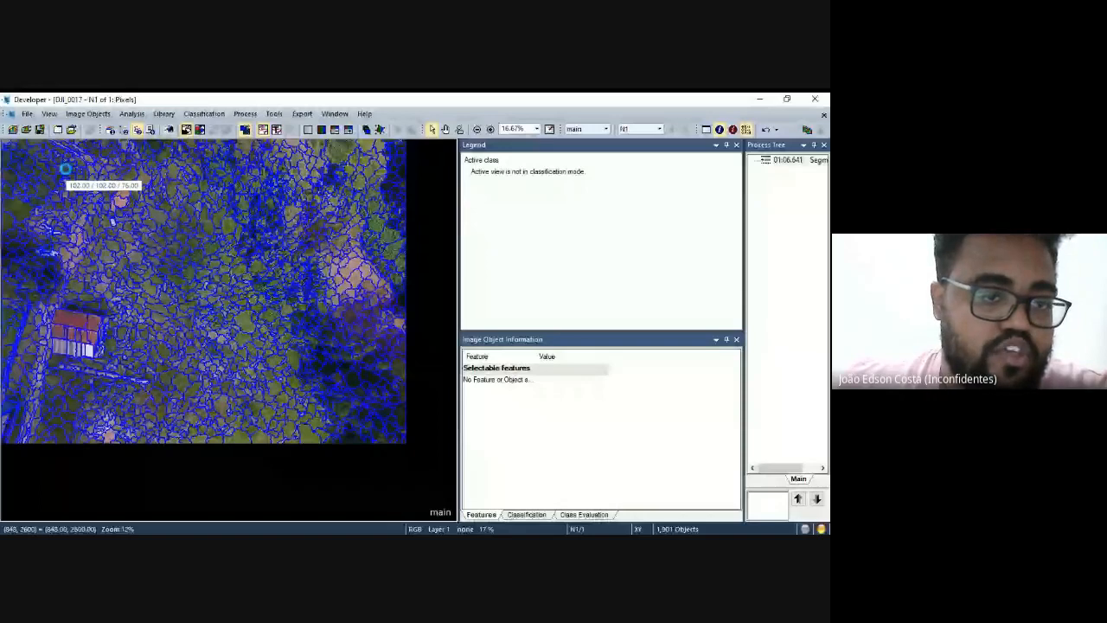
scroll(122, 217, up, 1)
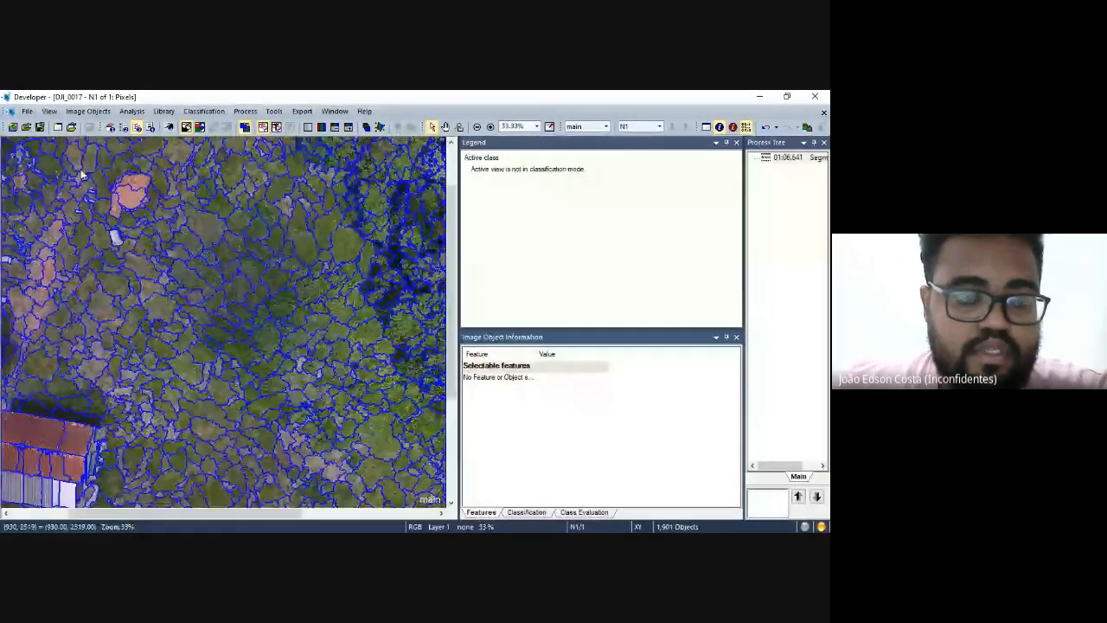
scroll(95, 208, up, 2)
scroll(117, 243, down, 2)
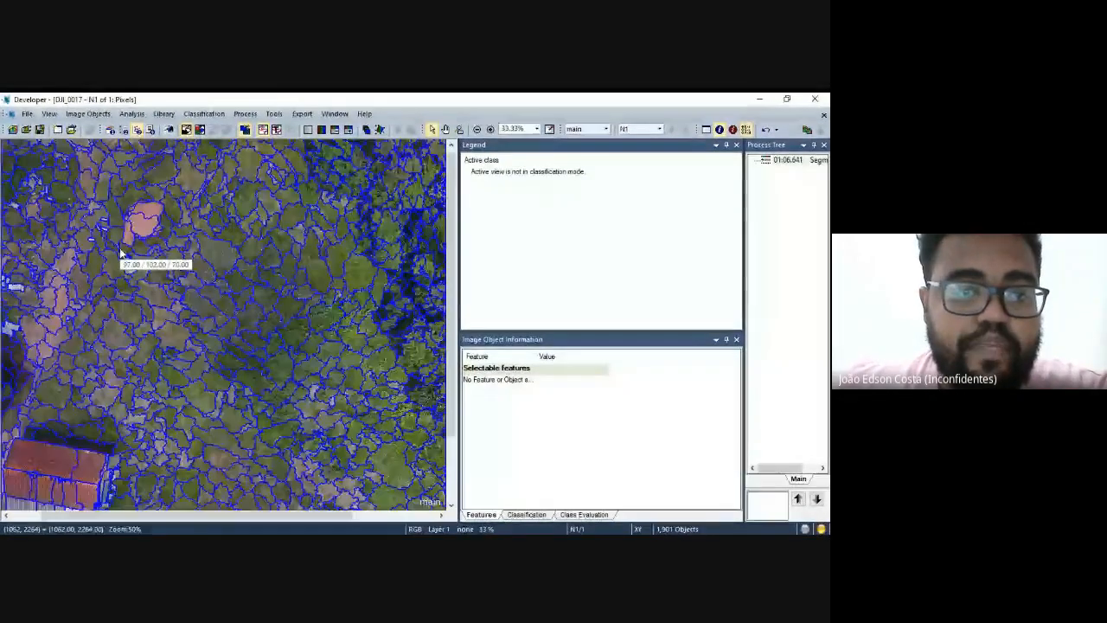
scroll(122, 252, down, 1)
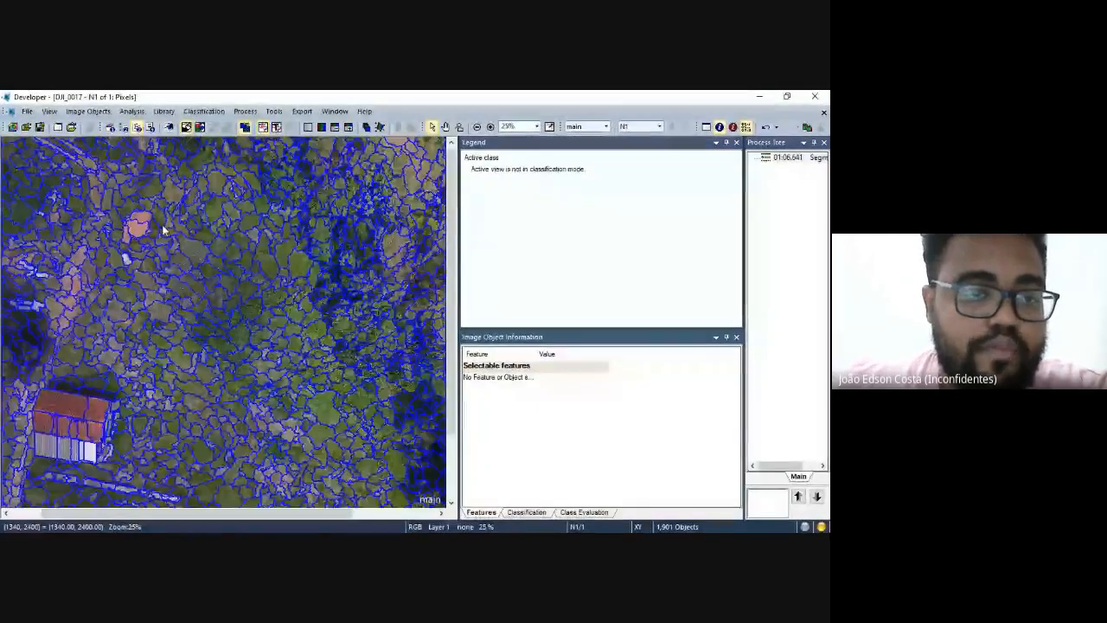
scroll(211, 251, up, 5)
scroll(212, 250, down, 1)
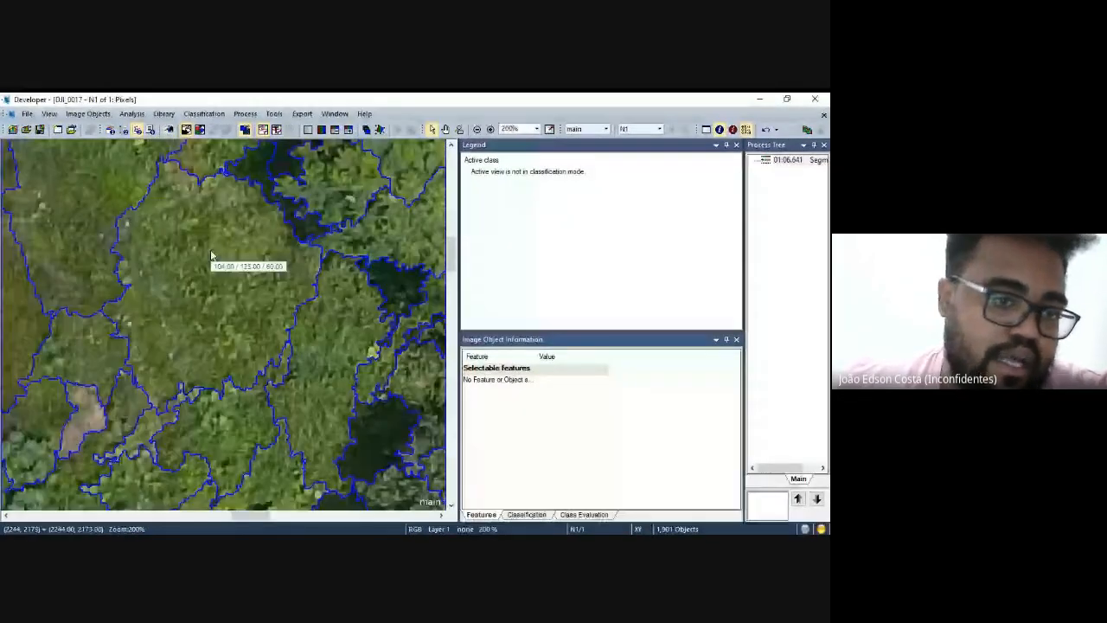
scroll(211, 255, down, 4)
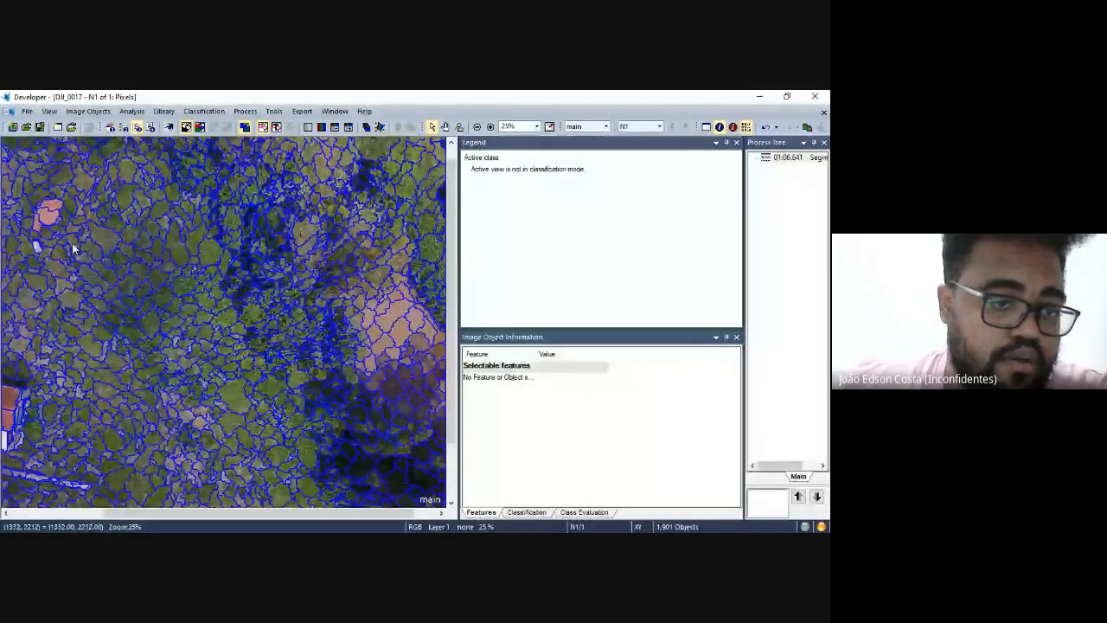
scroll(134, 298, up, 4)
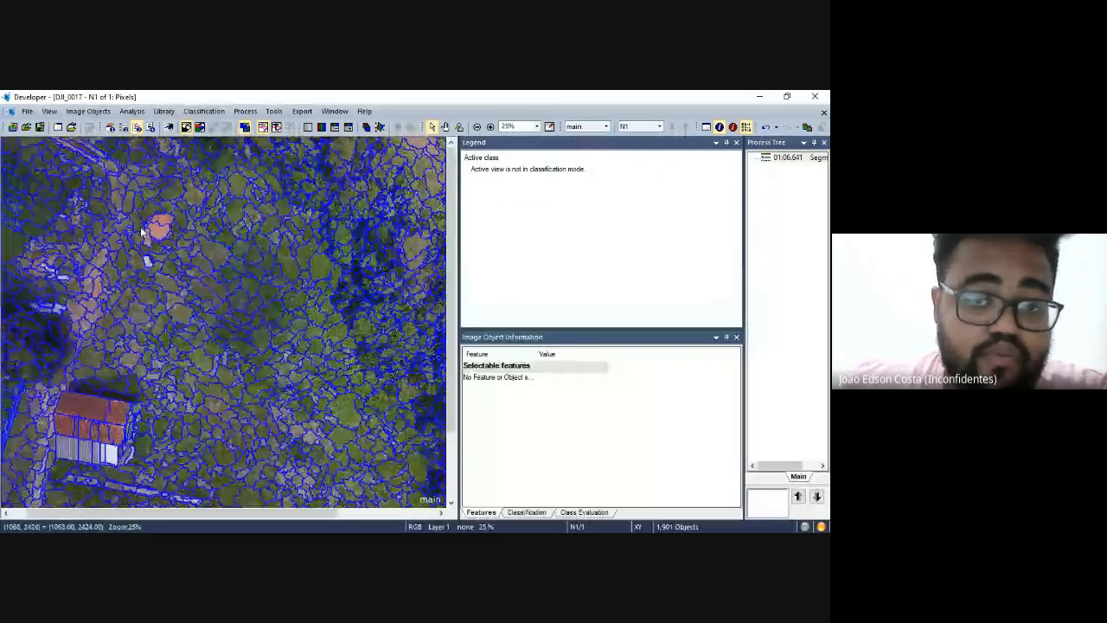
Select the segments of the white cylindrical pipe and a nearby small white slab to check how closely they follow the objects.
click(206, 253)
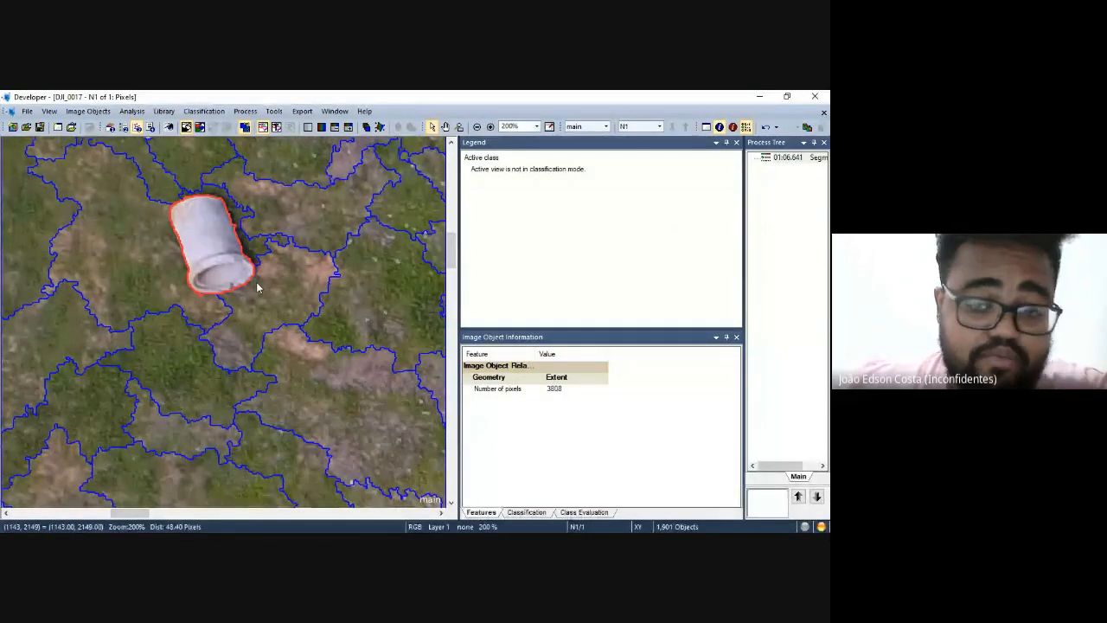
scroll(257, 288, up, 1)
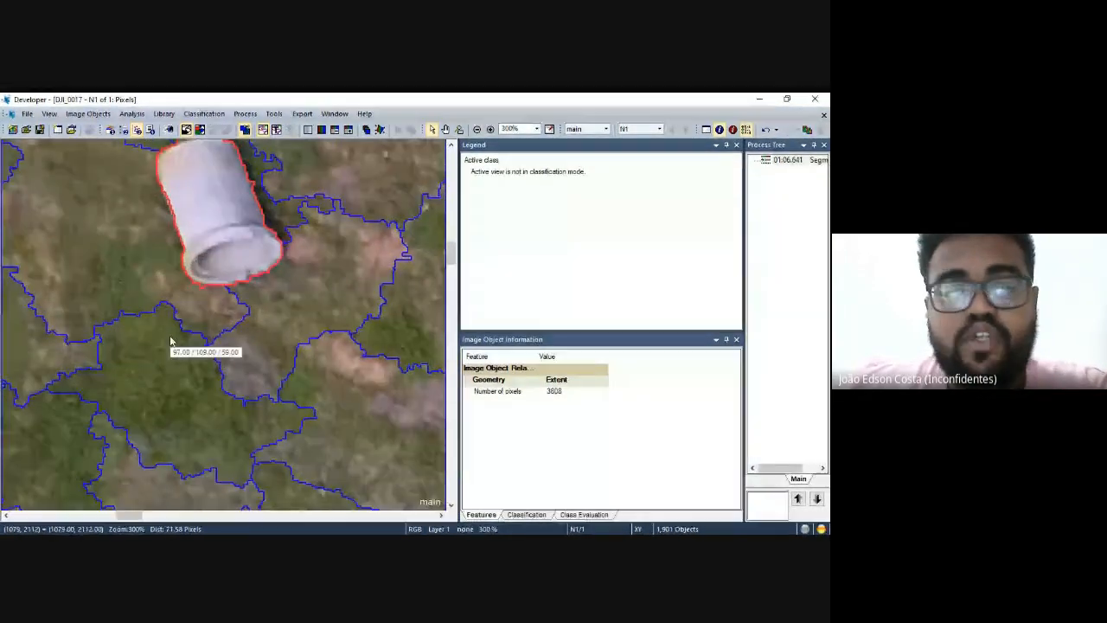
scroll(183, 300, down, 5)
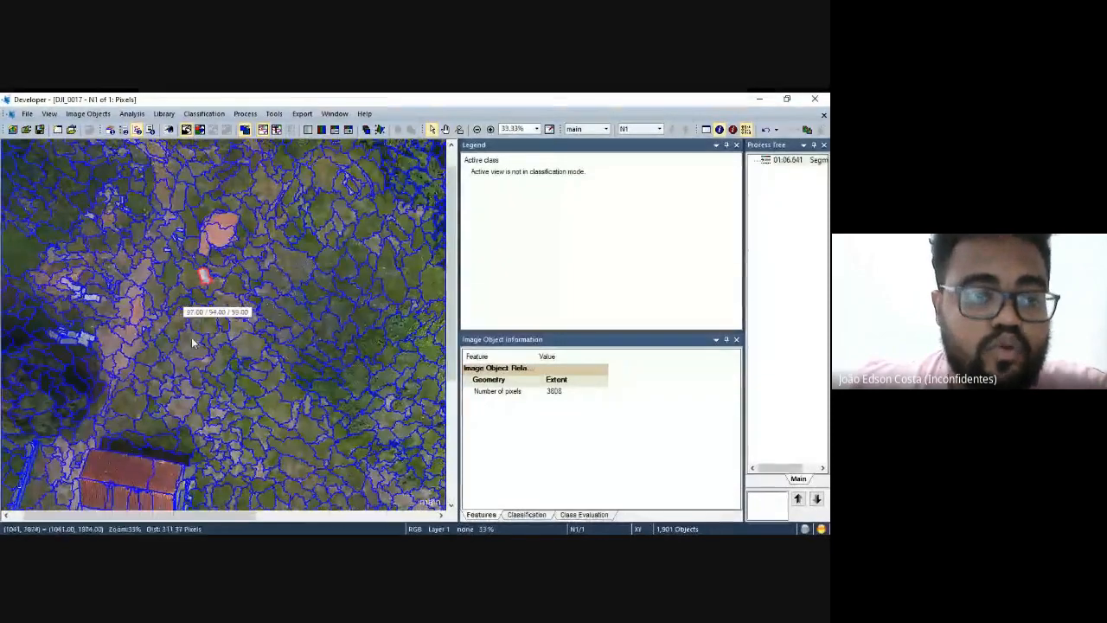
scroll(286, 286, up, 5)
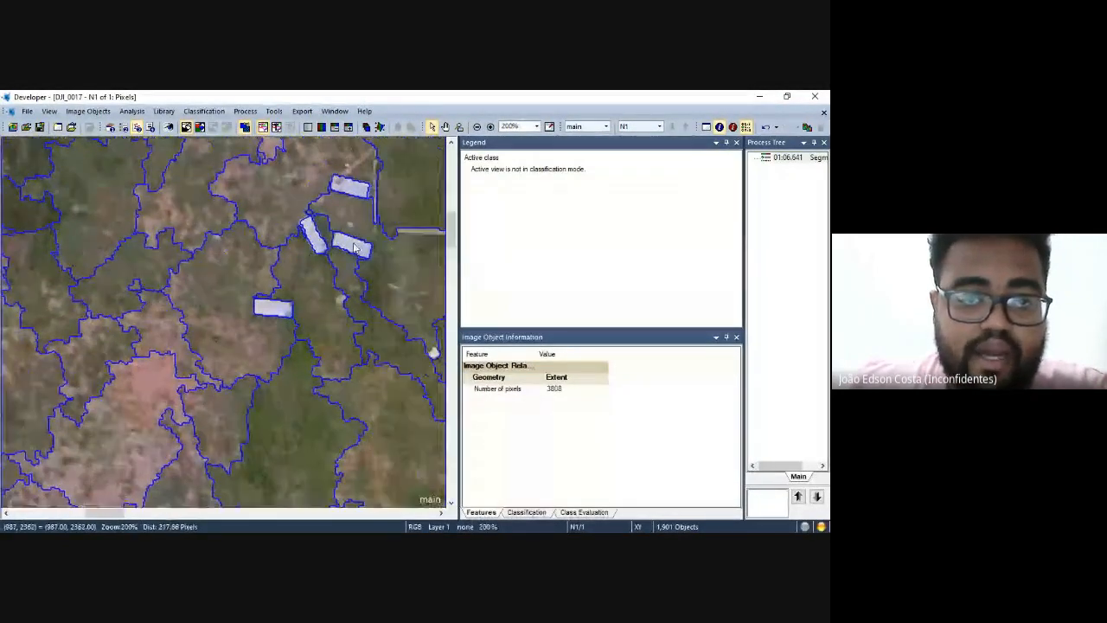
scroll(233, 248, down, 2)
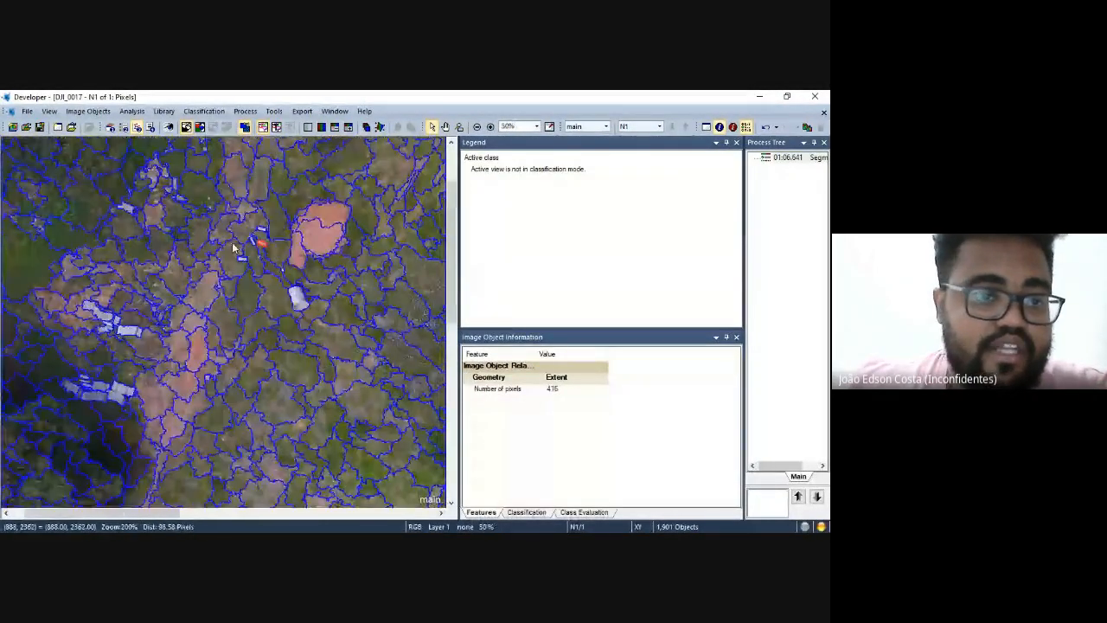
scroll(234, 248, up, 3)
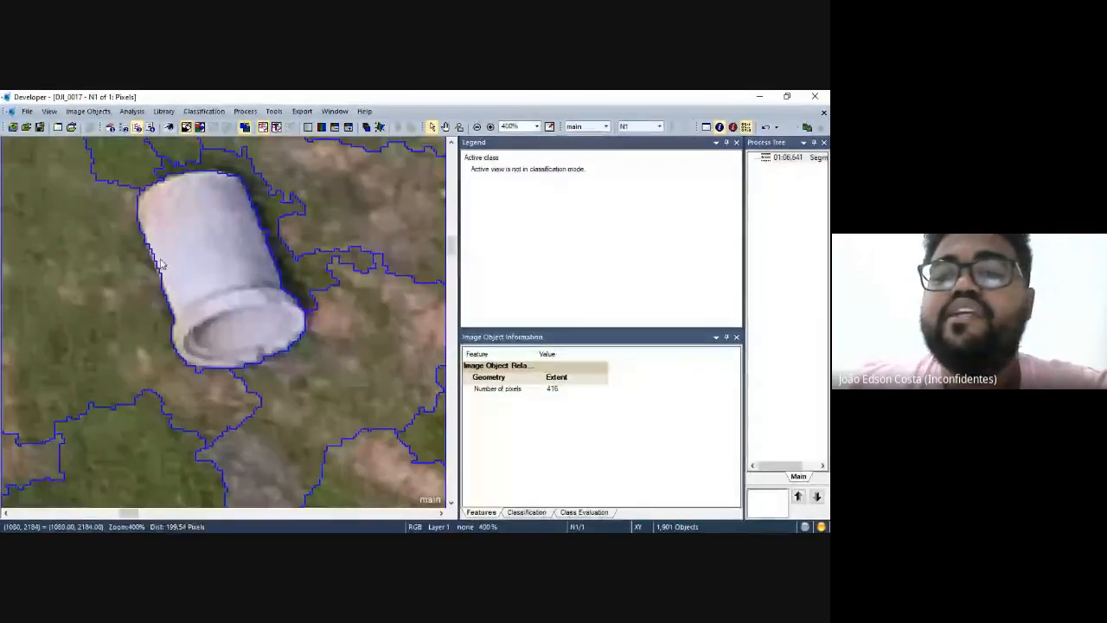
scroll(232, 259, down, 1)
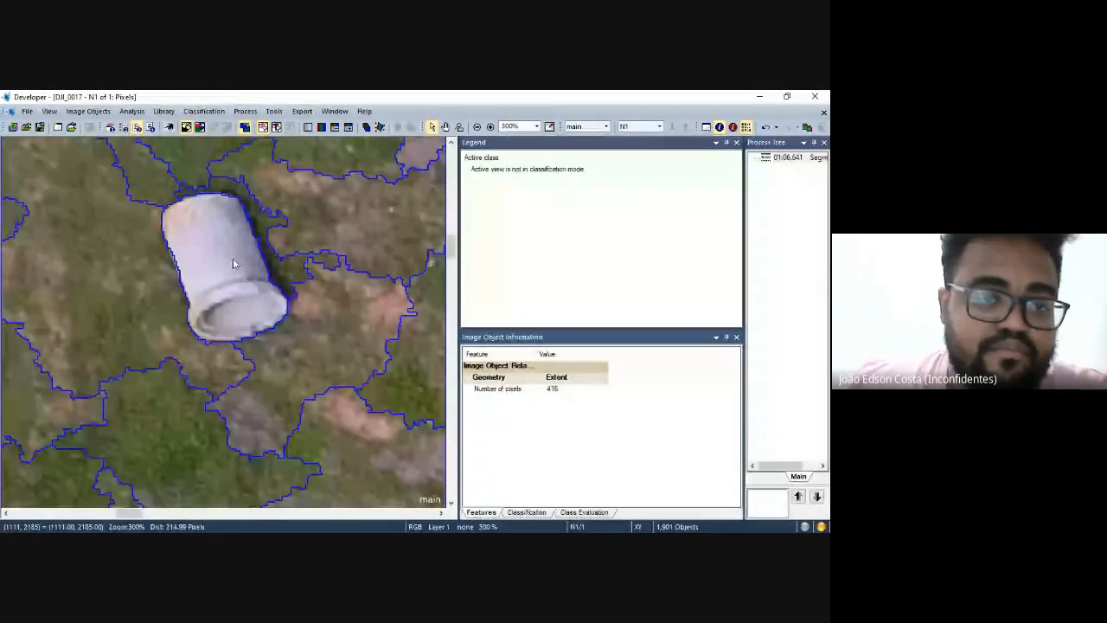
click(233, 265)
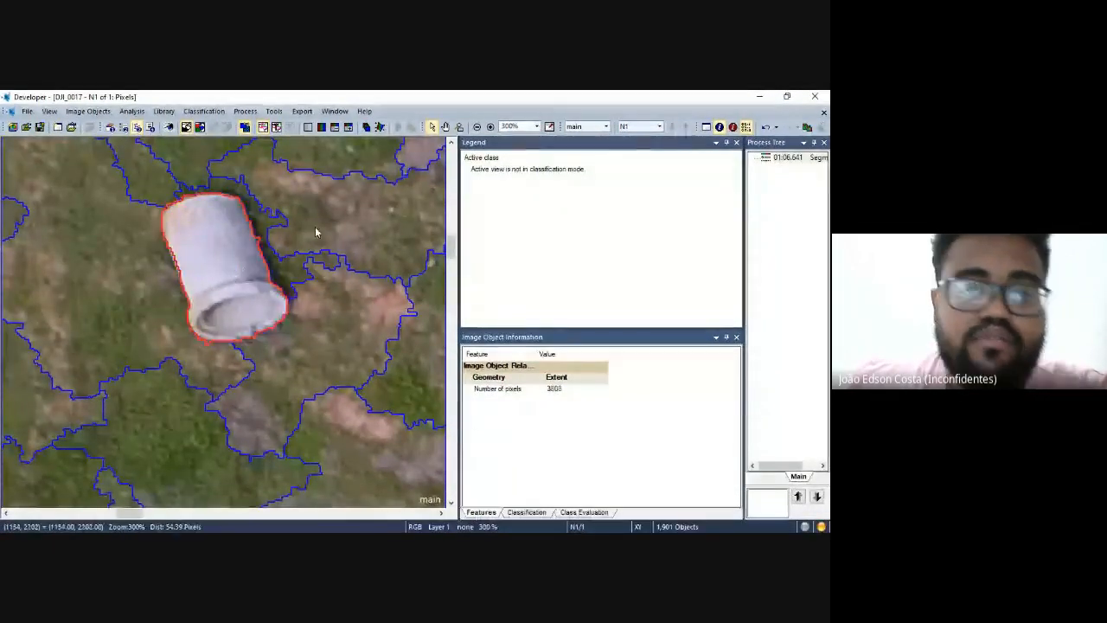
Select several segments of the grey corrugated sheets along the dirt path to inspect their boundaries.
scroll(201, 254, down, 5)
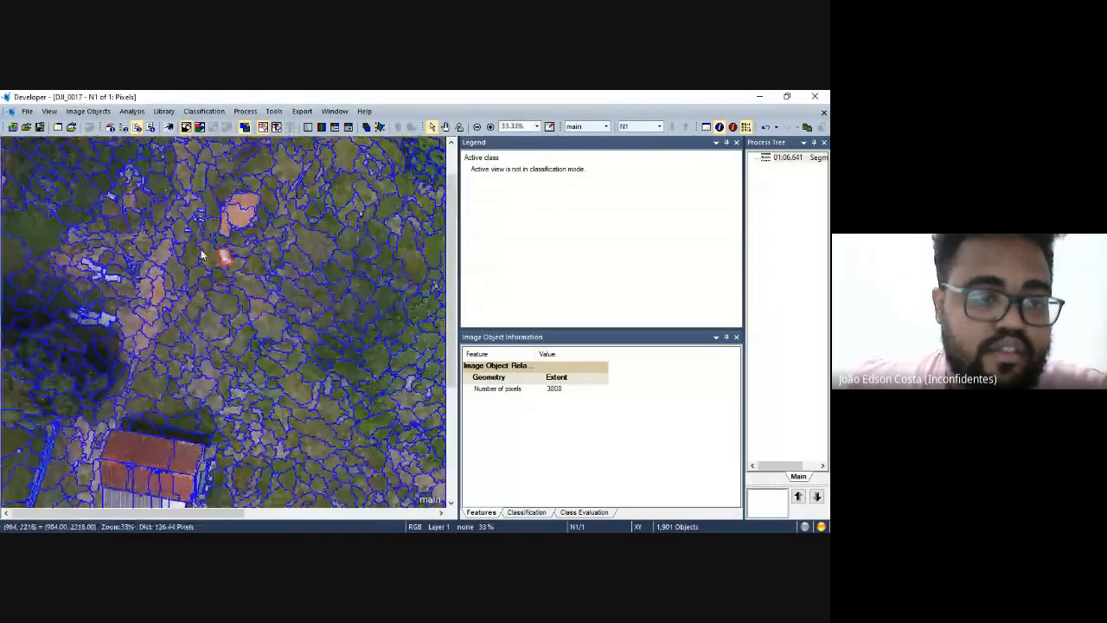
scroll(201, 254, up, 5)
click(173, 236)
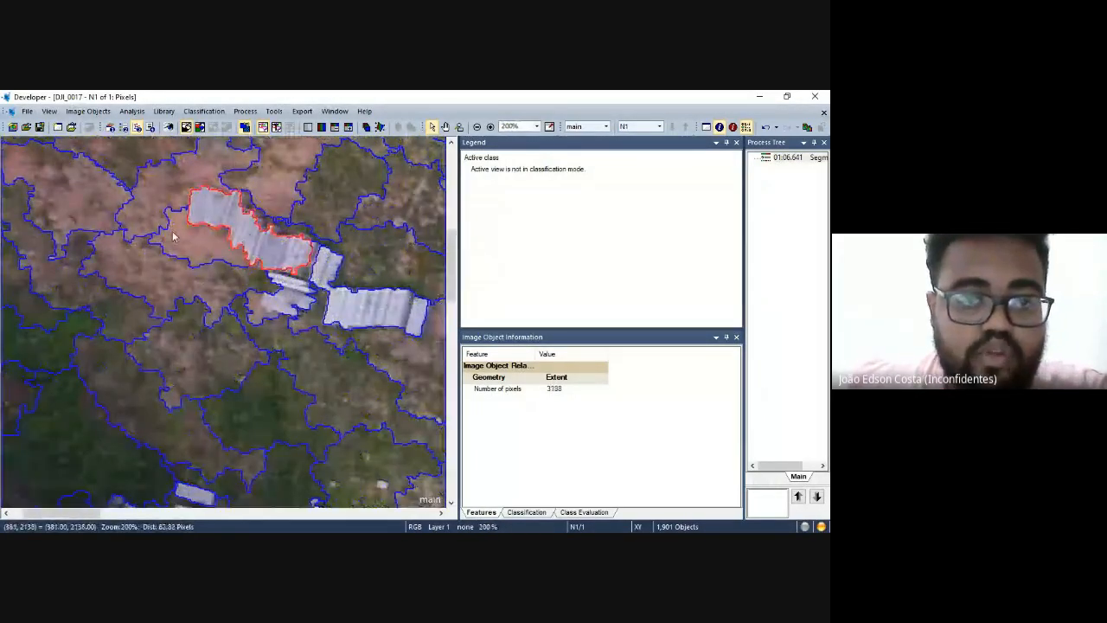
scroll(174, 237, down, 5)
scroll(143, 325, up, 5)
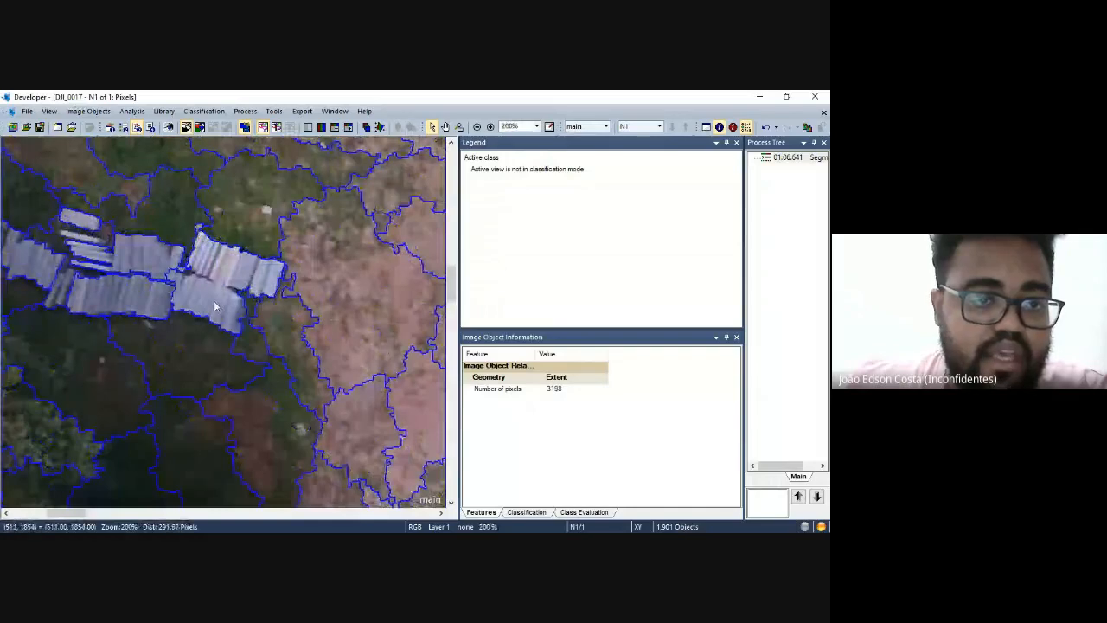
click(214, 305)
click(152, 300)
click(149, 262)
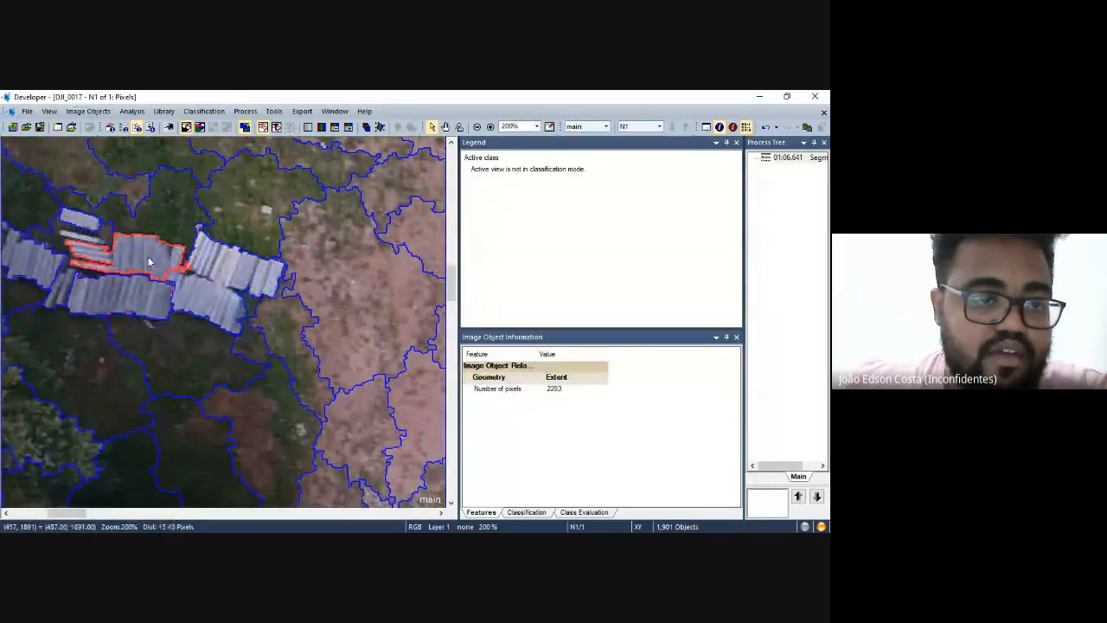
Select the segments of individual small white slabs near the orange soil patch to check their outlines.
scroll(99, 298, down, 4)
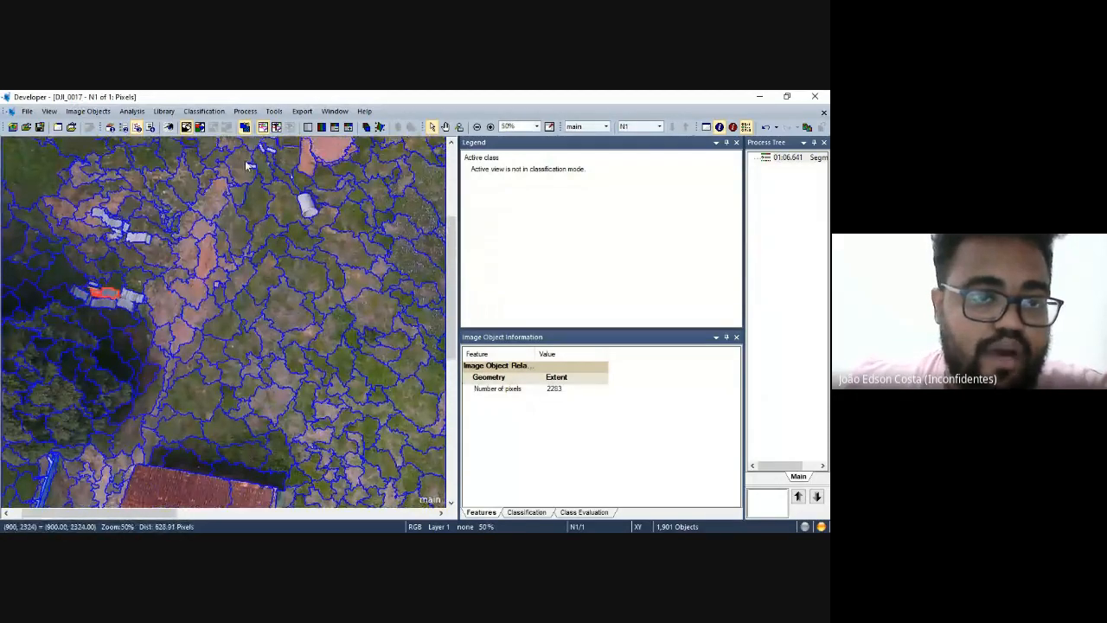
scroll(249, 167, up, 5)
click(275, 218)
scroll(186, 259, down, 2)
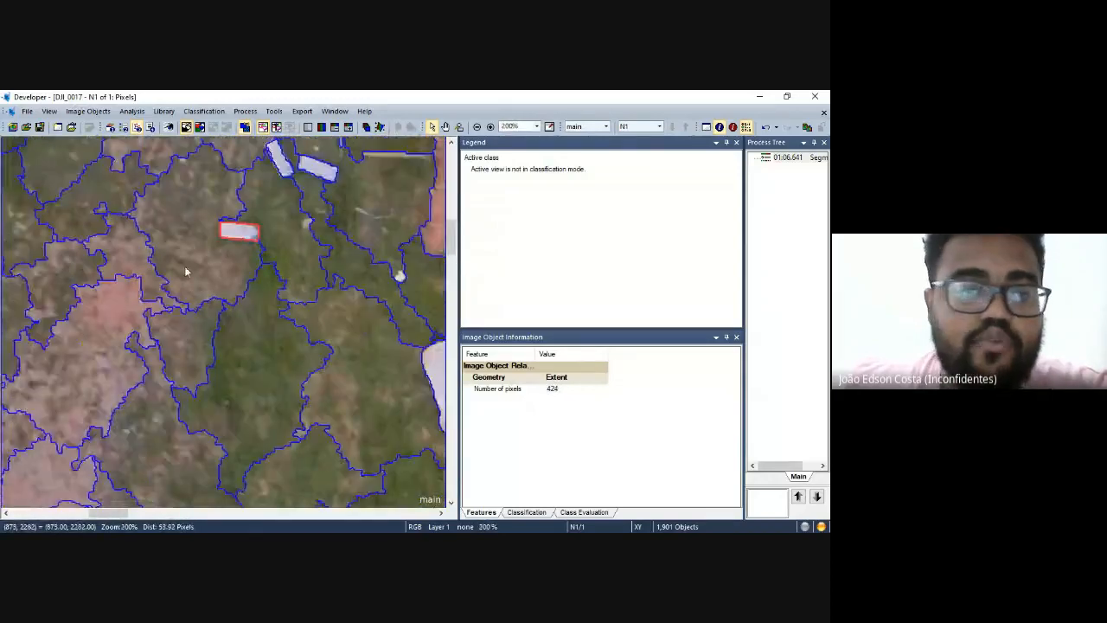
scroll(184, 265, down, 2)
scroll(173, 270, up, 1)
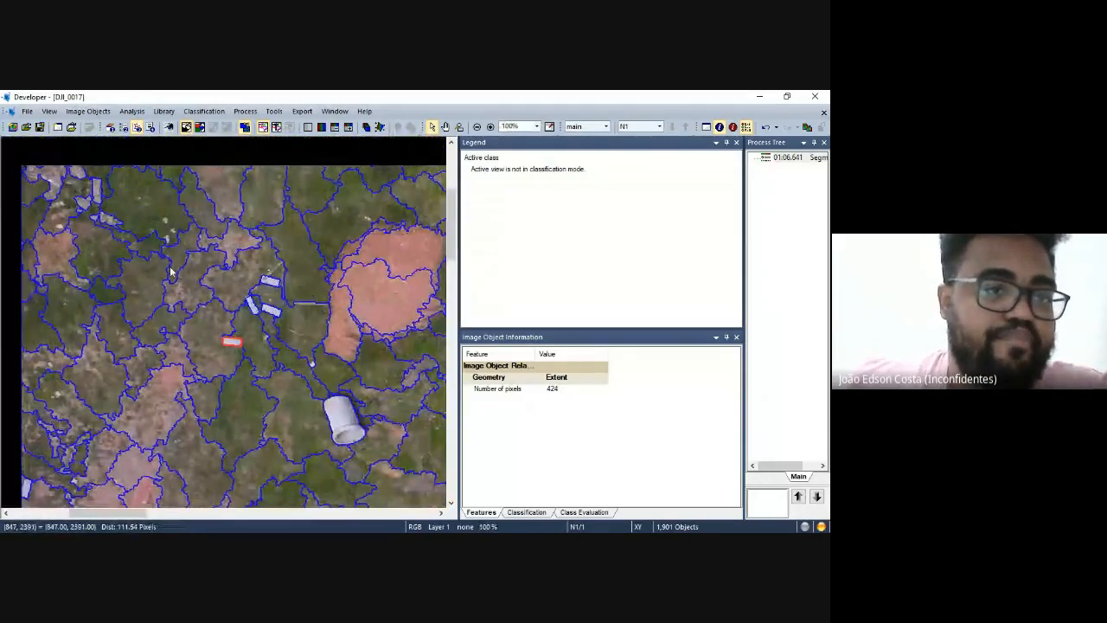
scroll(171, 273, up, 1)
scroll(346, 355, down, 1)
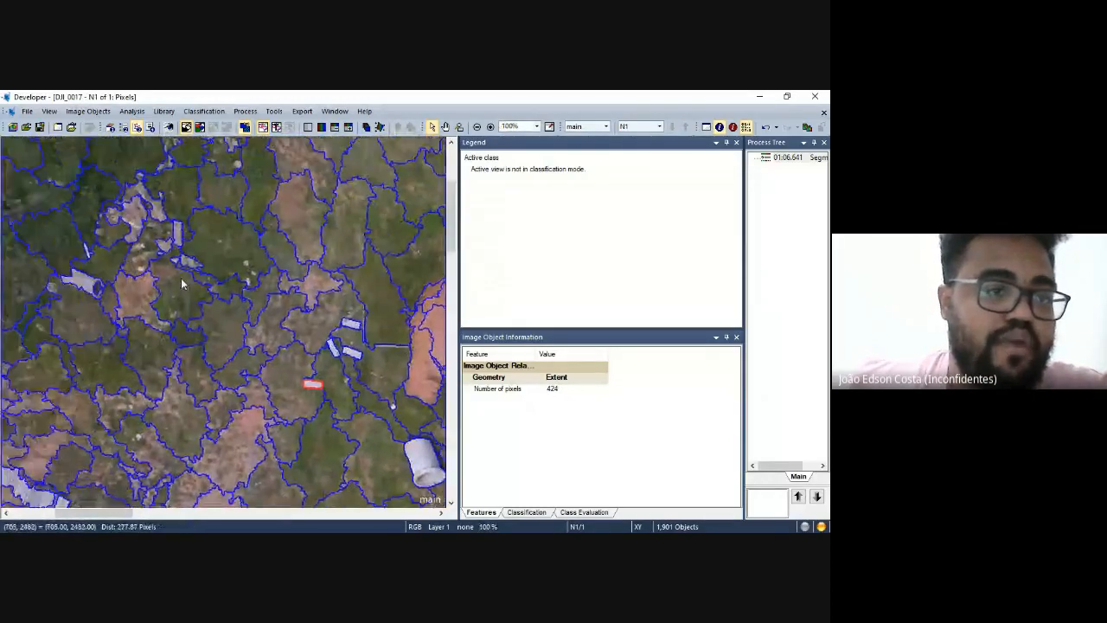
scroll(346, 354, up, 2)
click(364, 353)
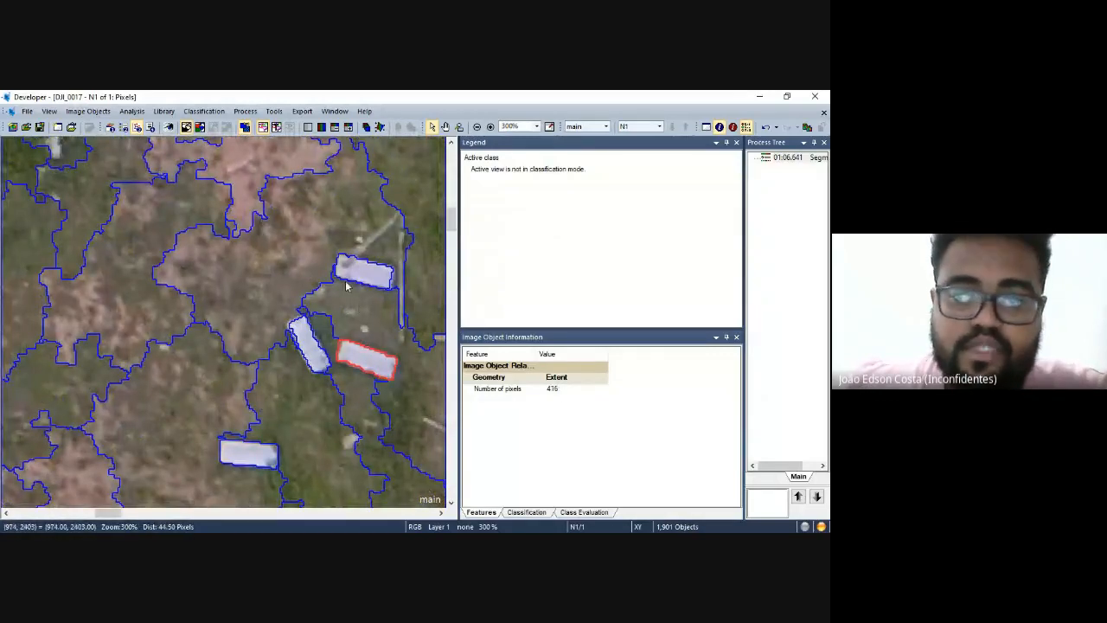
Compare the adjoining segments in the pile of corrugated sheets beside the dark tree.
scroll(346, 287, down, 1)
scroll(345, 285, down, 3)
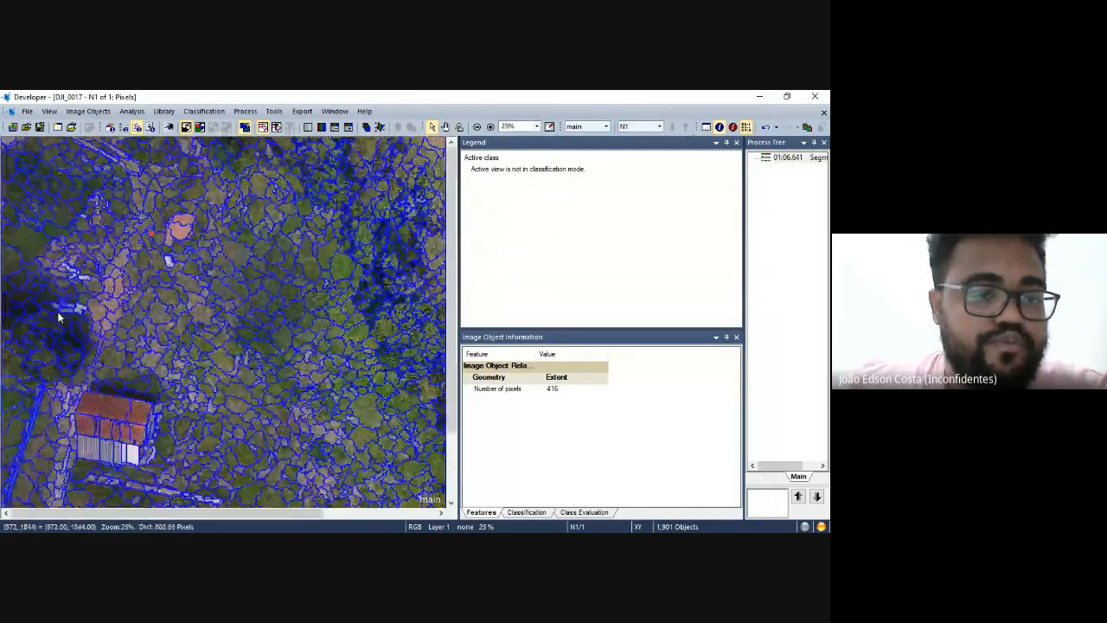
scroll(172, 218, up, 3)
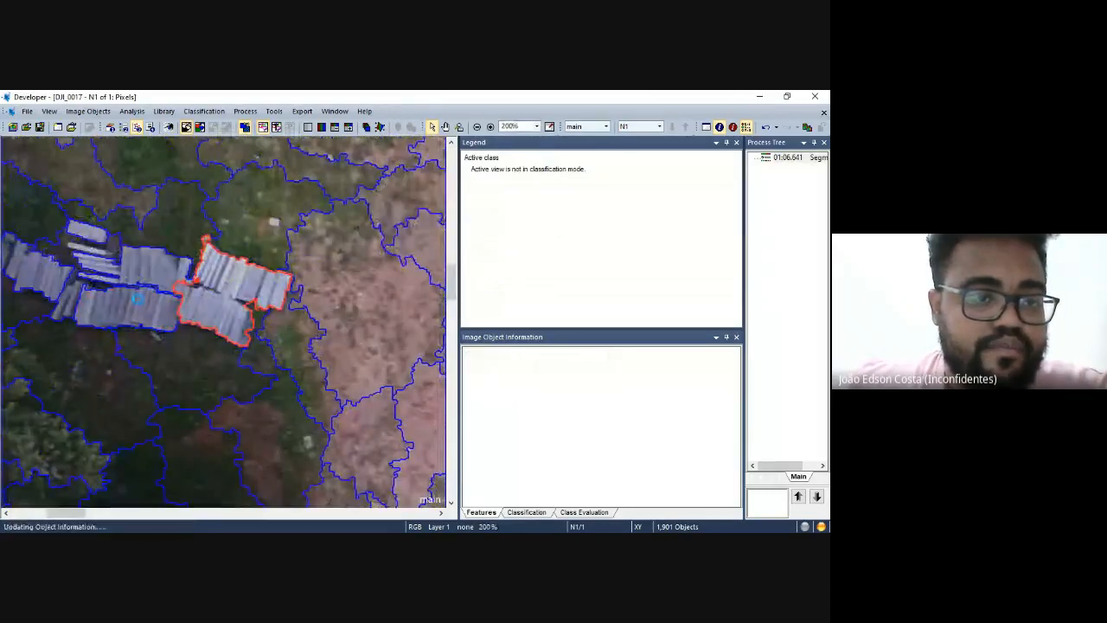
scroll(160, 335, down, 3)
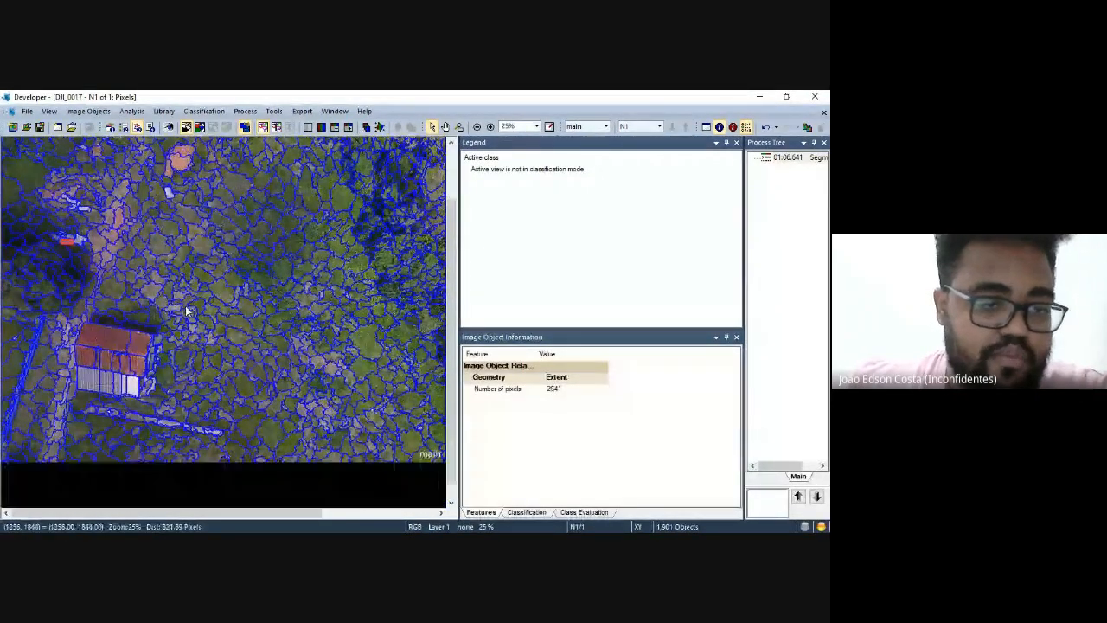
Select the large segment on the upper slope of the house's red tile roof to inspect its extent.
scroll(185, 305, up, 4)
scroll(173, 312, down, 2)
click(166, 320)
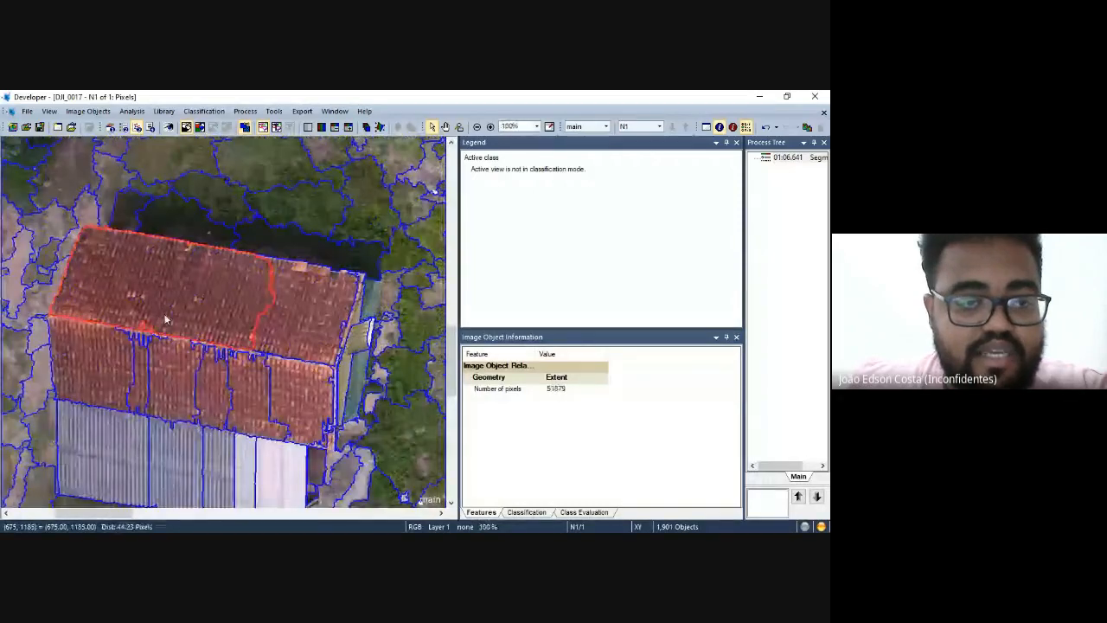
Select adjoining segments across the lower slope of the house's red tile roof to compare their extents.
click(96, 366)
click(138, 379)
click(180, 382)
click(206, 382)
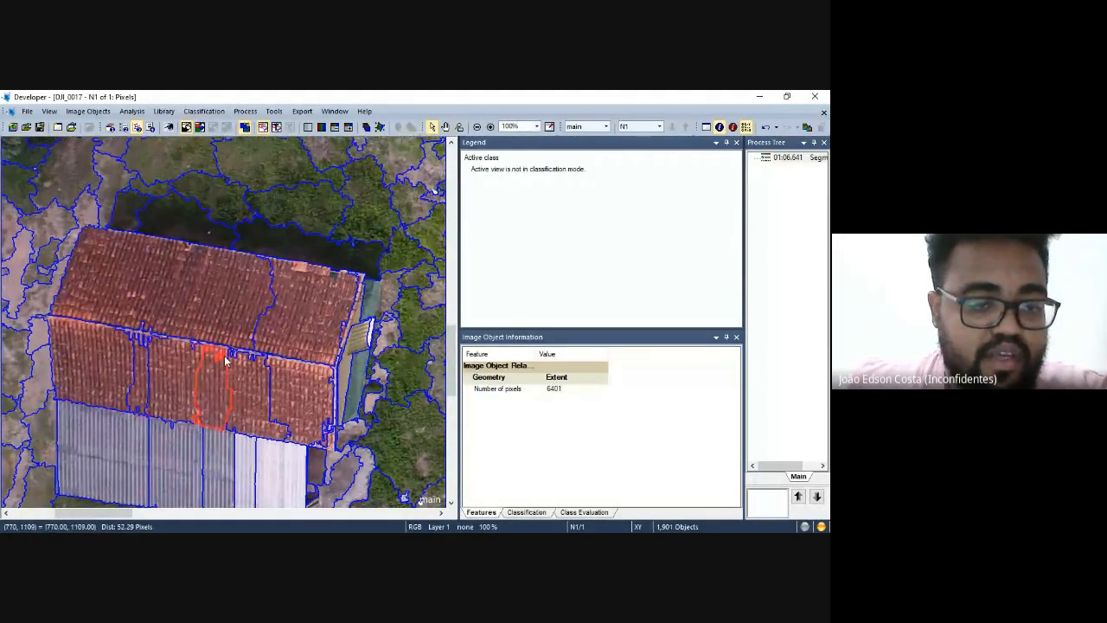
Select a grey corrugated sheet segment below the red tile roof to inspect its boundary.
scroll(223, 362, up, 1)
scroll(199, 354, down, 3)
scroll(156, 350, up, 4)
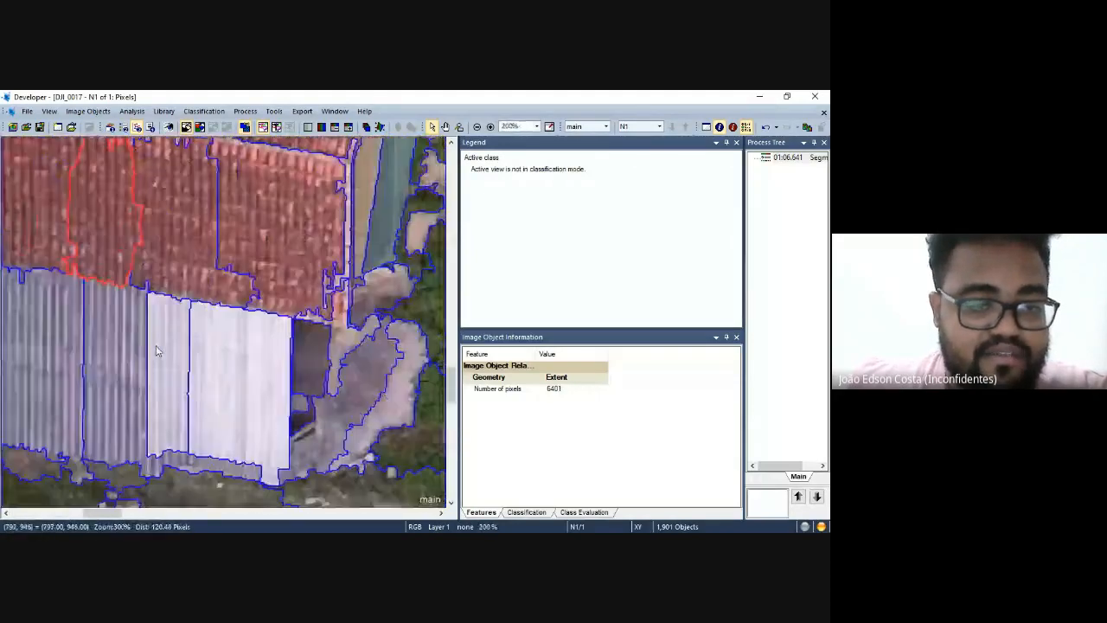
click(45, 346)
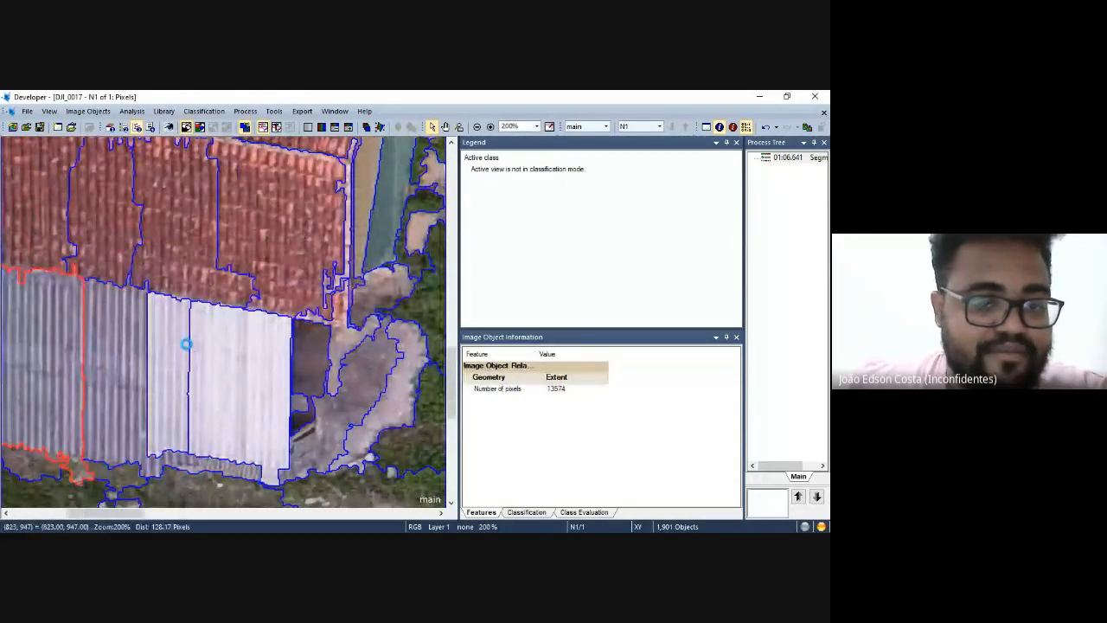
Select several adjoining segments within the large bare soil clearing to compare their shapes and pixel counts.
scroll(186, 344, down, 4)
scroll(238, 296, down, 1)
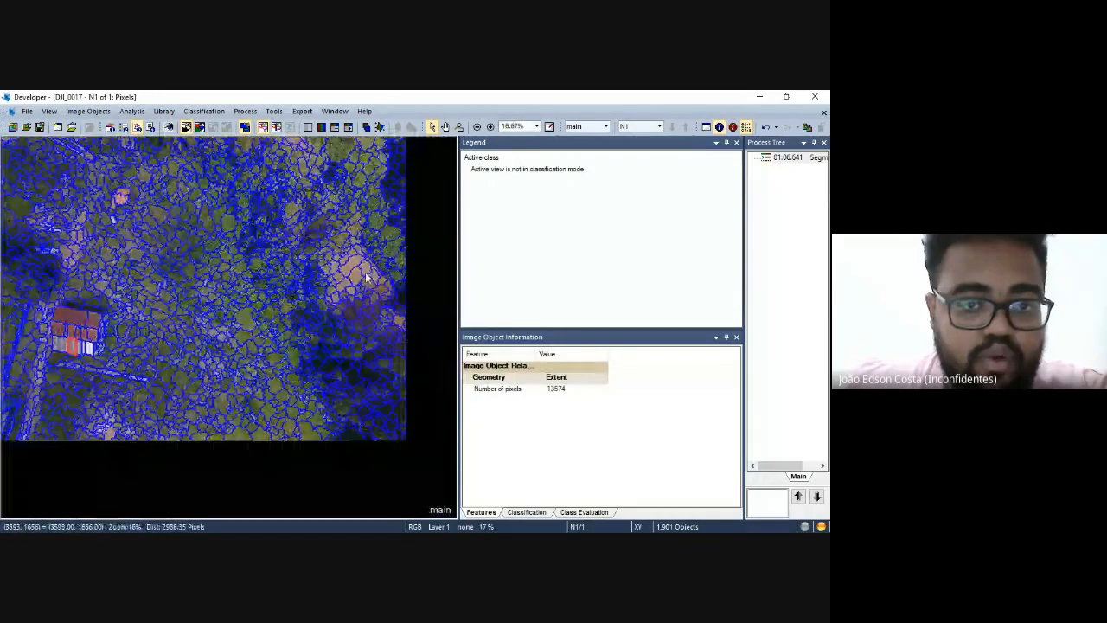
scroll(365, 277, up, 4)
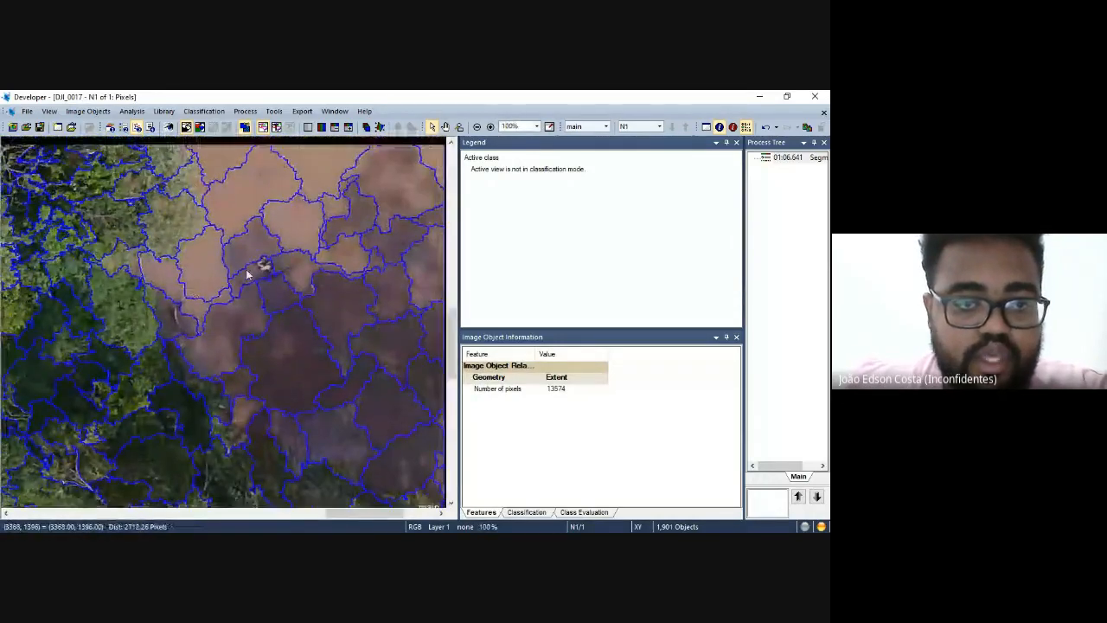
drag(296, 148, 257, 291)
click(217, 278)
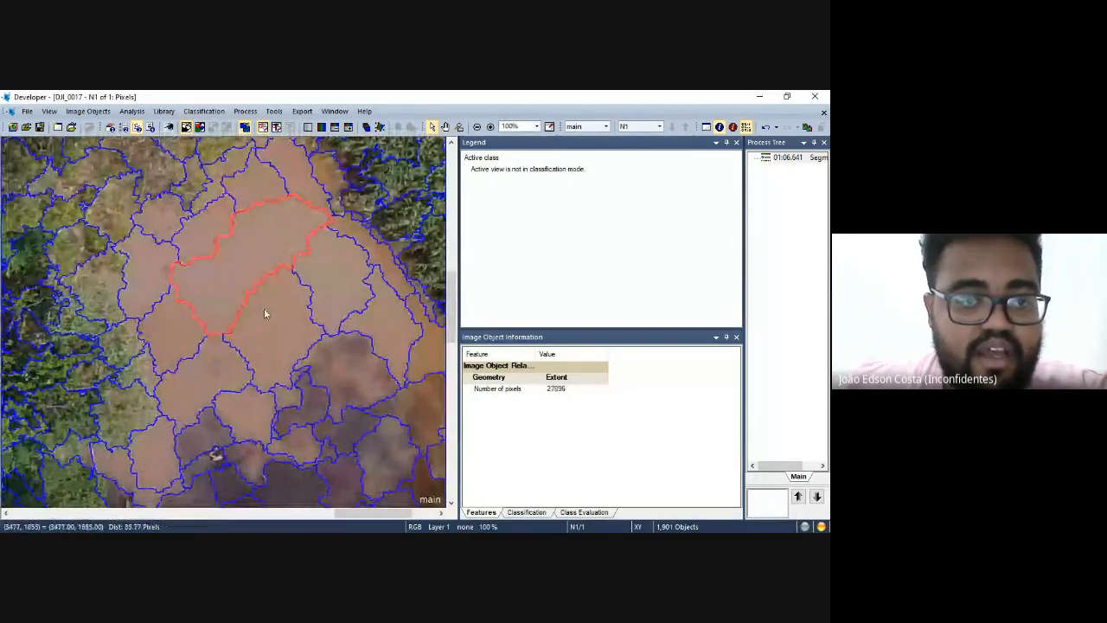
click(279, 320)
click(240, 269)
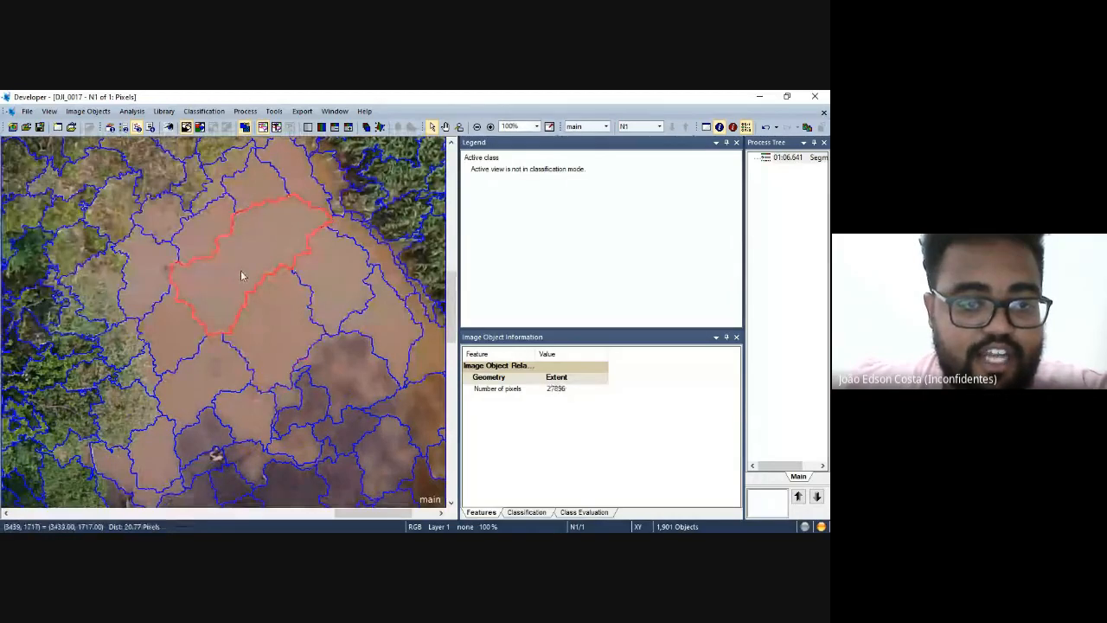
click(249, 347)
click(181, 334)
scroll(259, 323, up, 3)
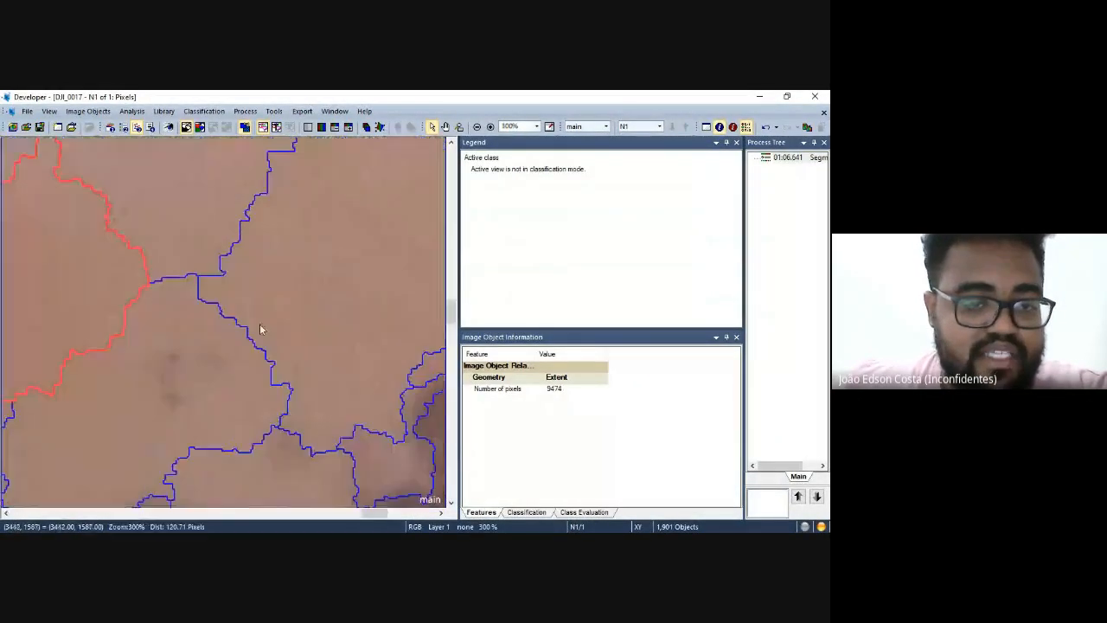
scroll(270, 322, down, 6)
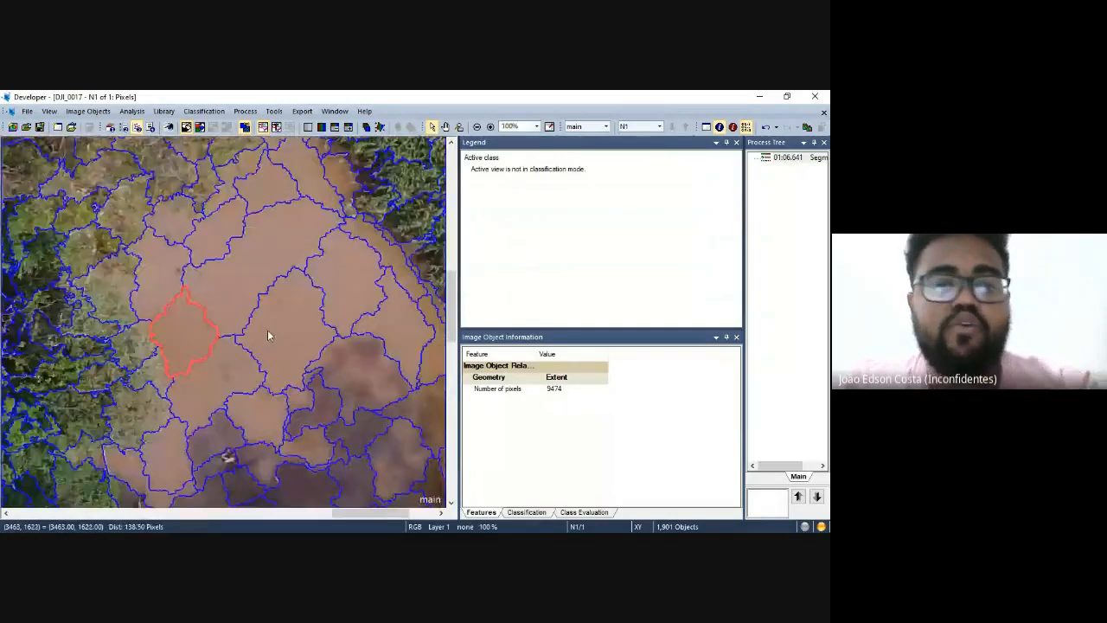
Examine the segment boundaries between grass and dry ground near the white cylindrical tank.
scroll(270, 324, down, 2)
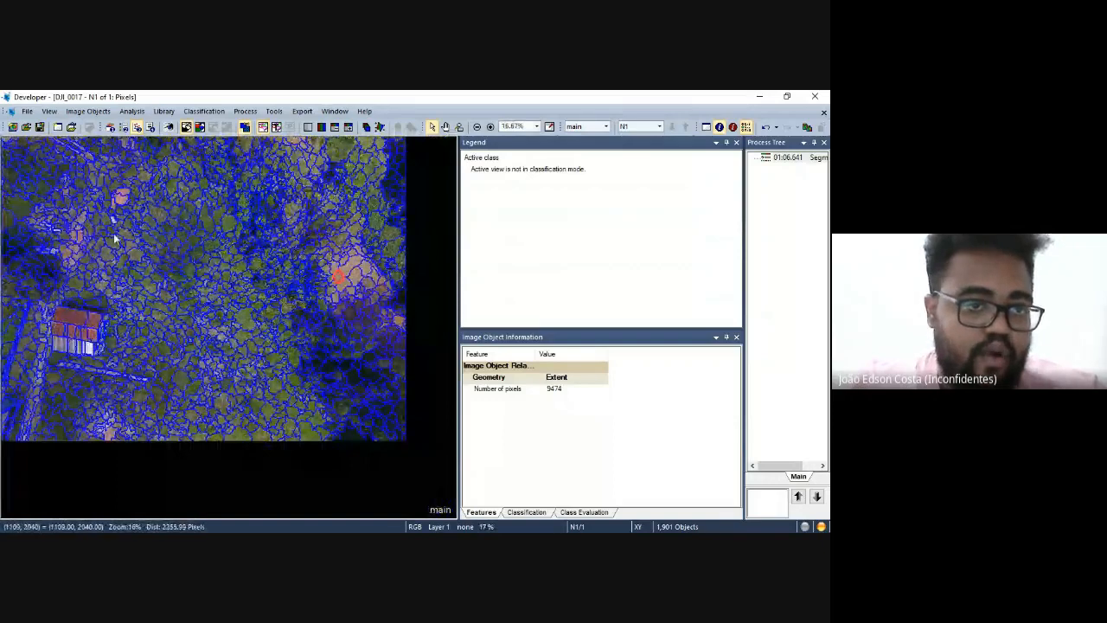
scroll(113, 232, up, 1)
scroll(129, 236, up, 3)
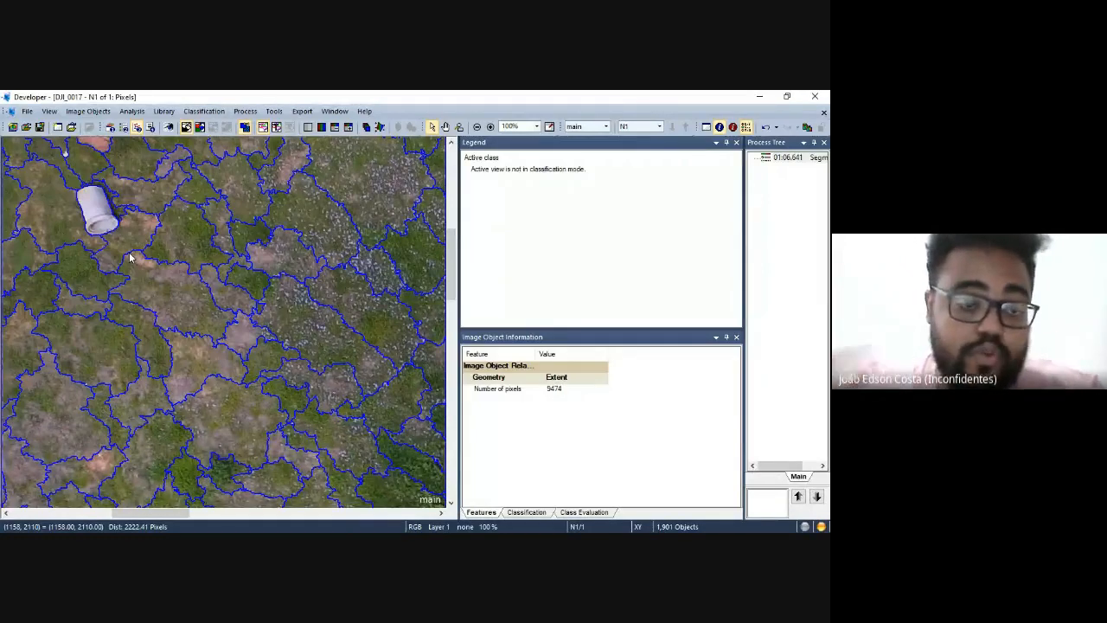
scroll(351, 234, up, 2)
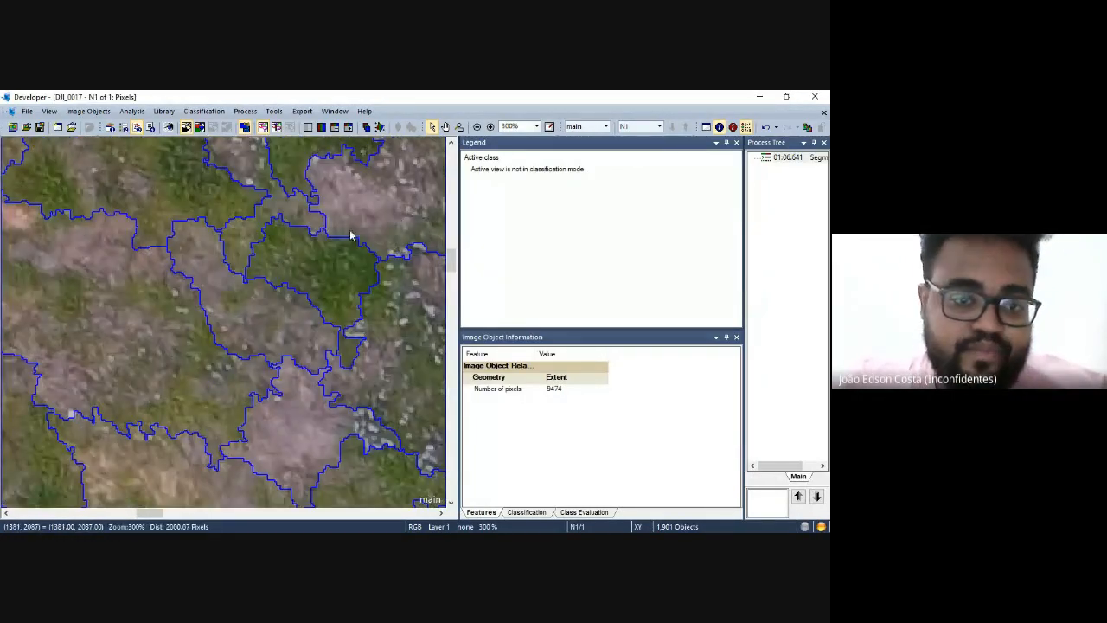
drag(308, 326, 437, 441)
drag(272, 289, 340, 403)
scroll(74, 244, down, 5)
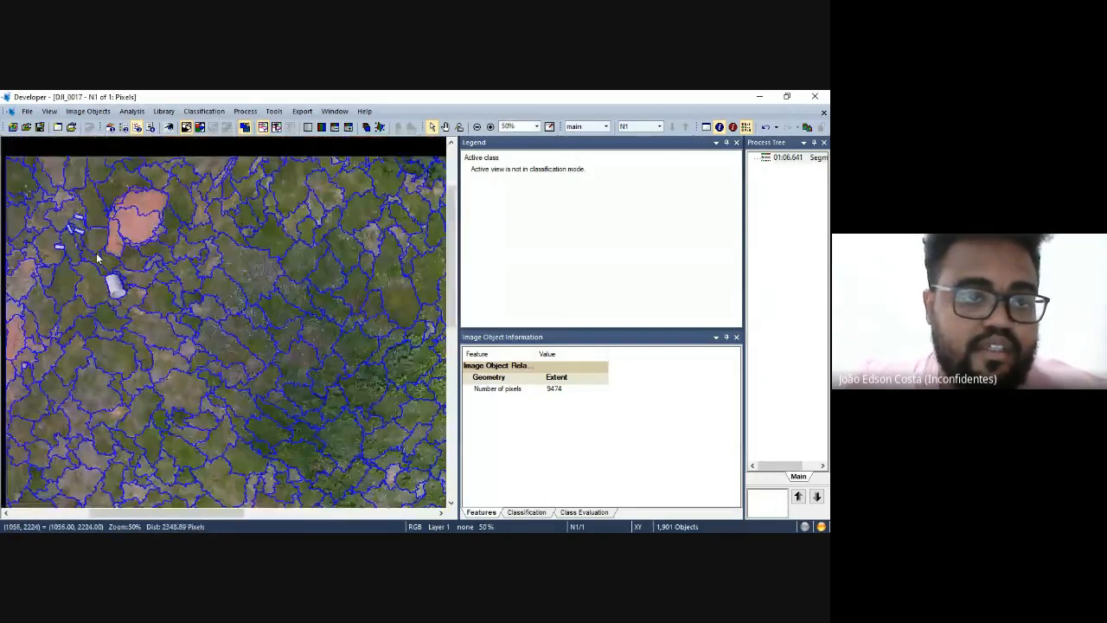
Select the central segment of the orange soil patch and two neighbouring grass segments to inspect their extents.
scroll(135, 270, up, 4)
click(137, 269)
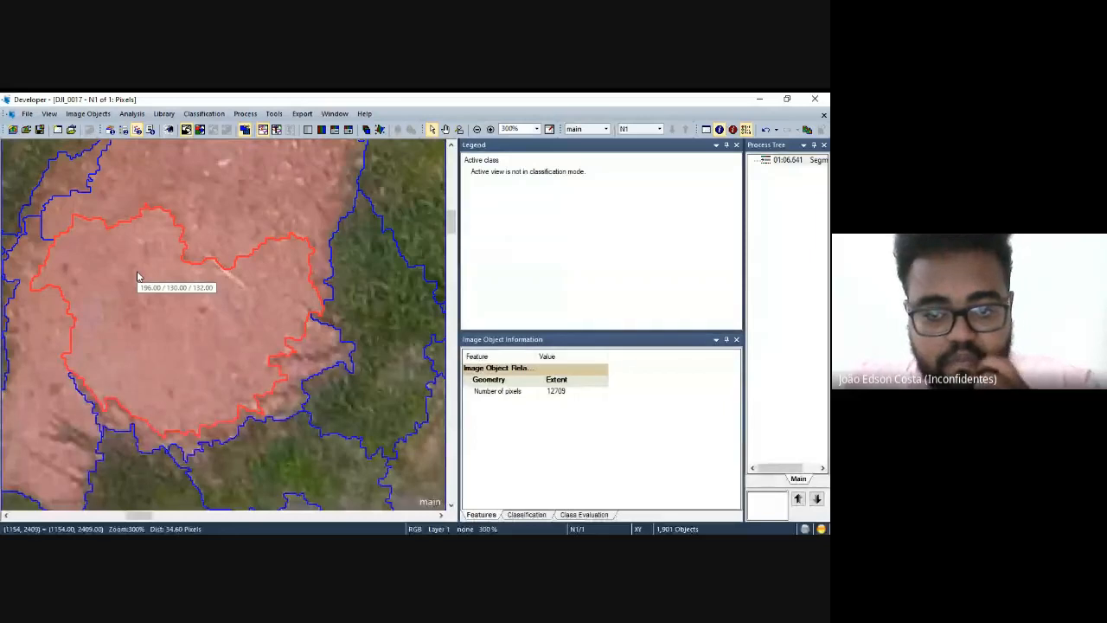
scroll(137, 276, down, 1)
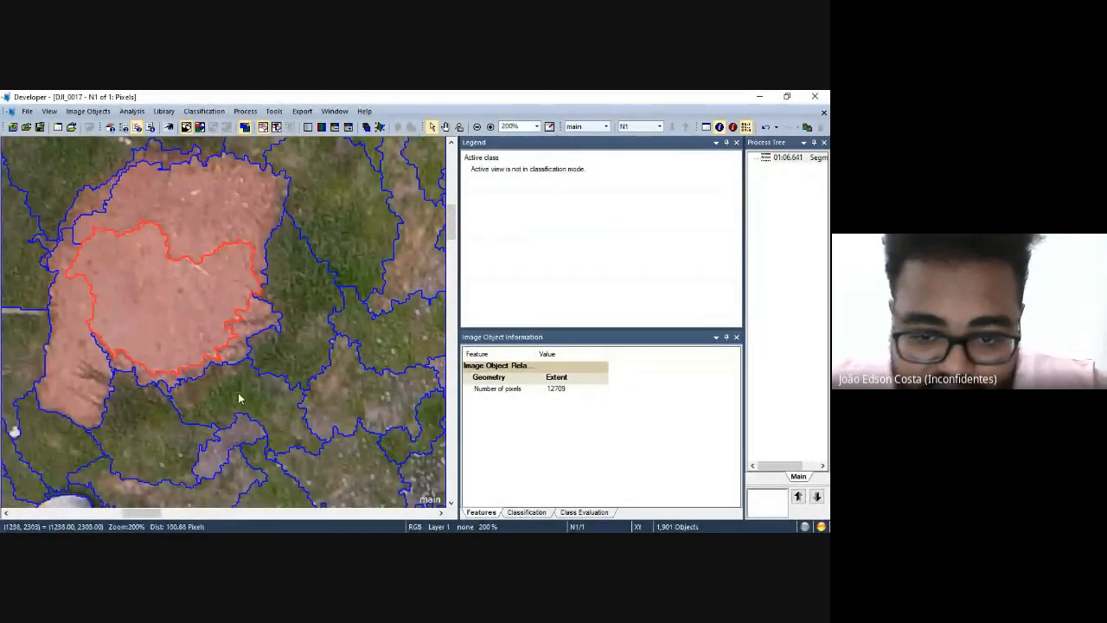
click(240, 396)
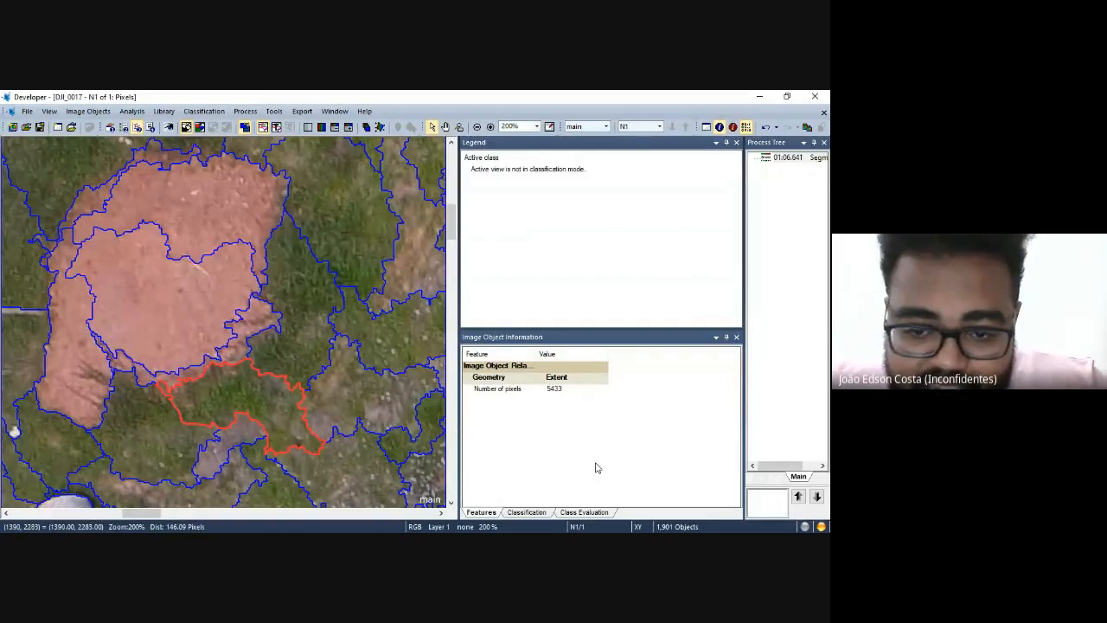
click(313, 358)
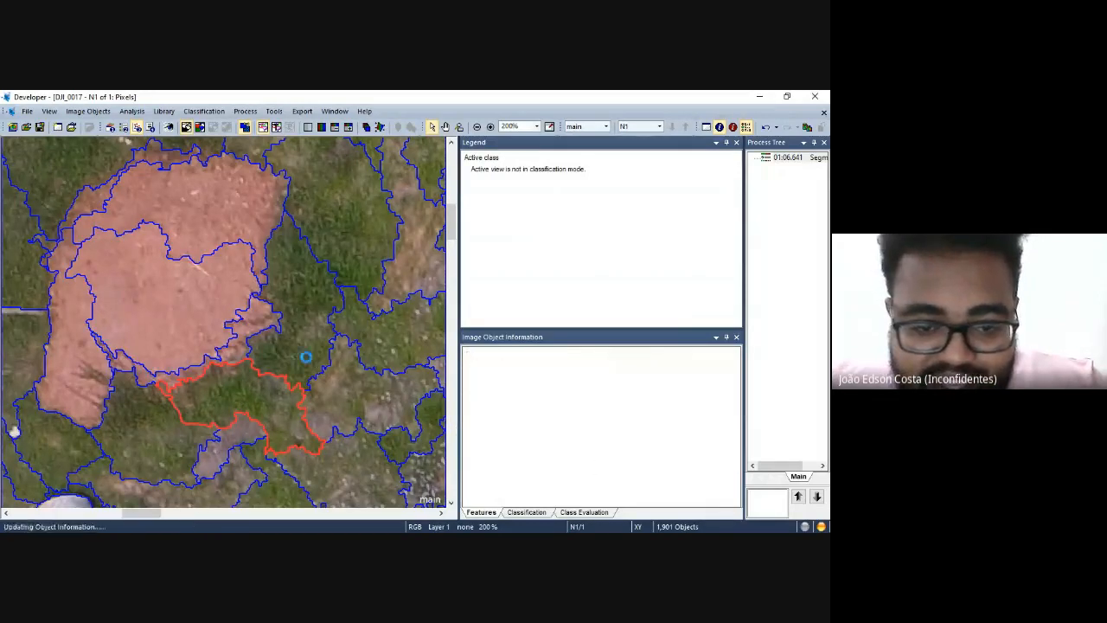
Add the Mean layer values Brightness, Layer 1, Layer 2, Layer 3 and Max. diff. to the displayed object features.
right_click(518, 424)
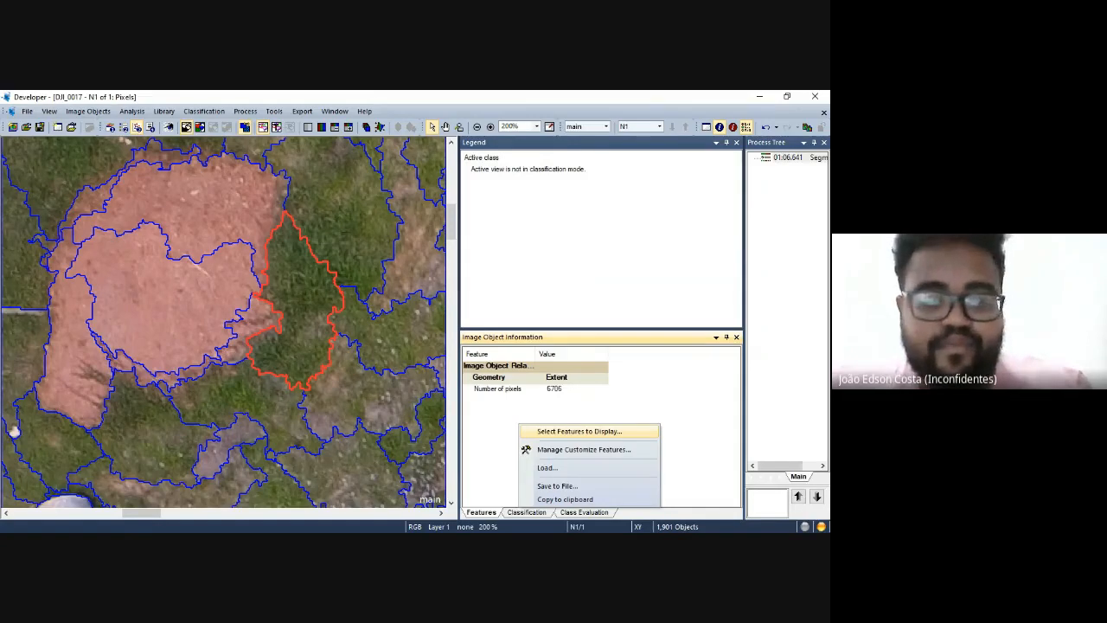
click(577, 431)
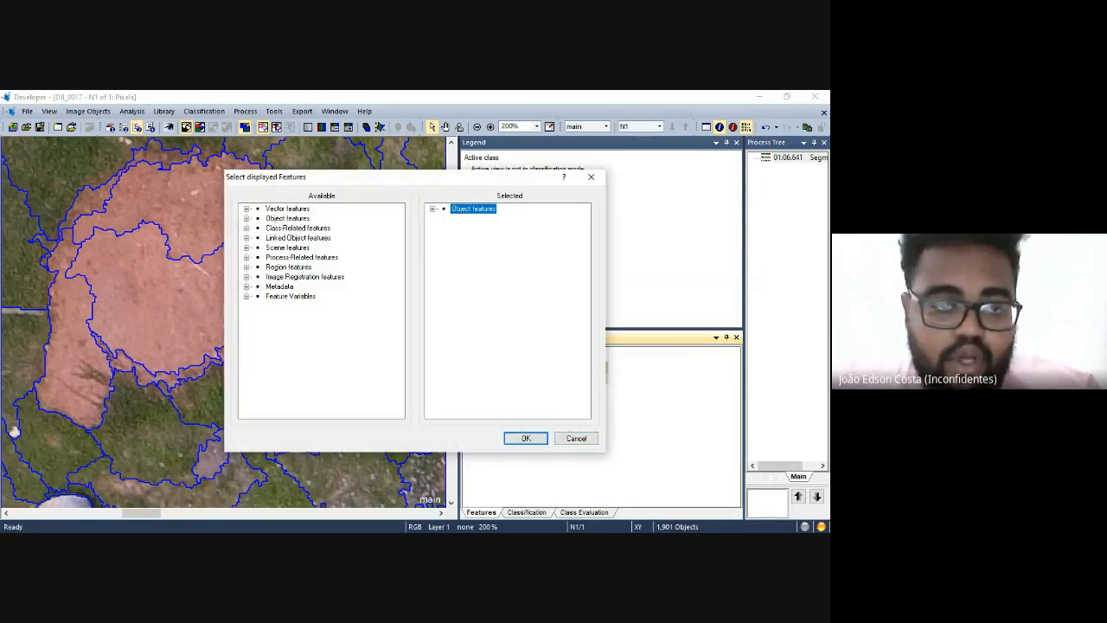
click(247, 228)
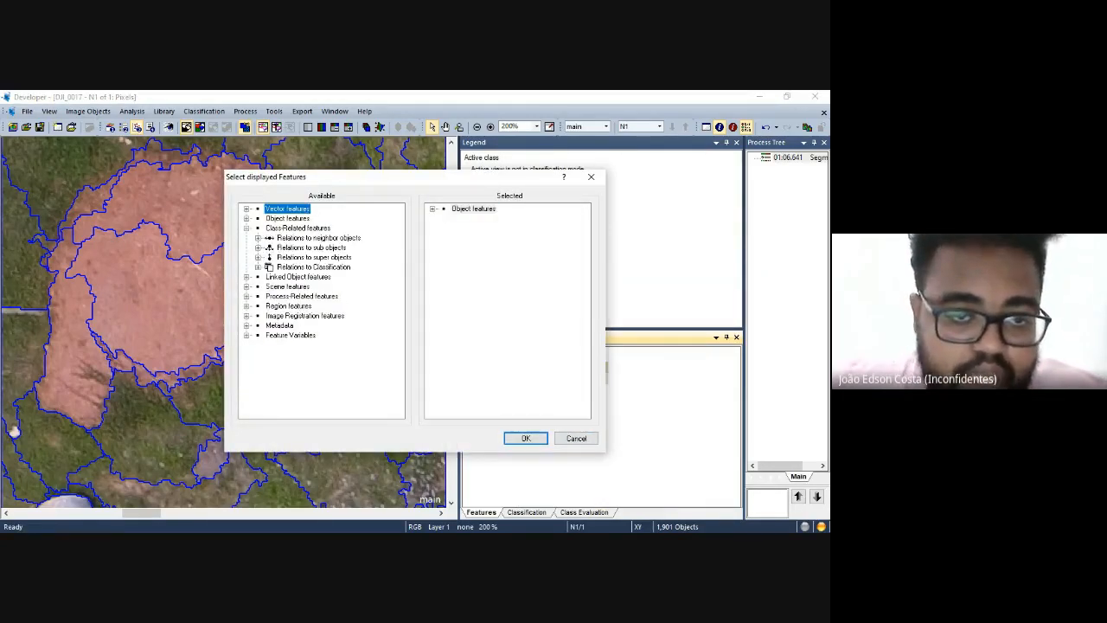
click(246, 228)
click(246, 219)
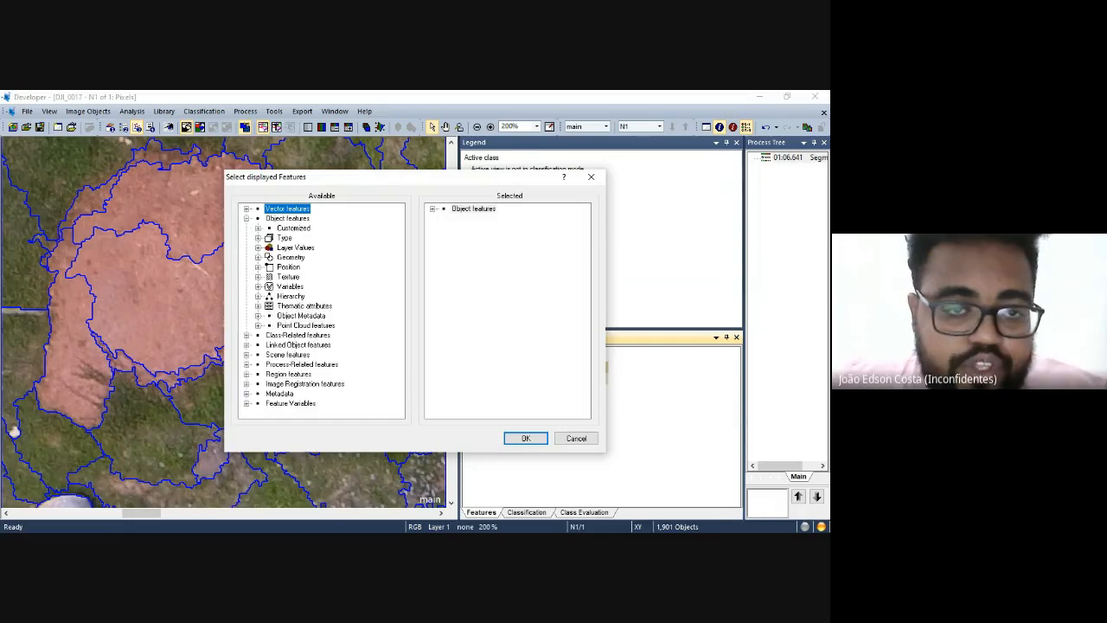
click(258, 247)
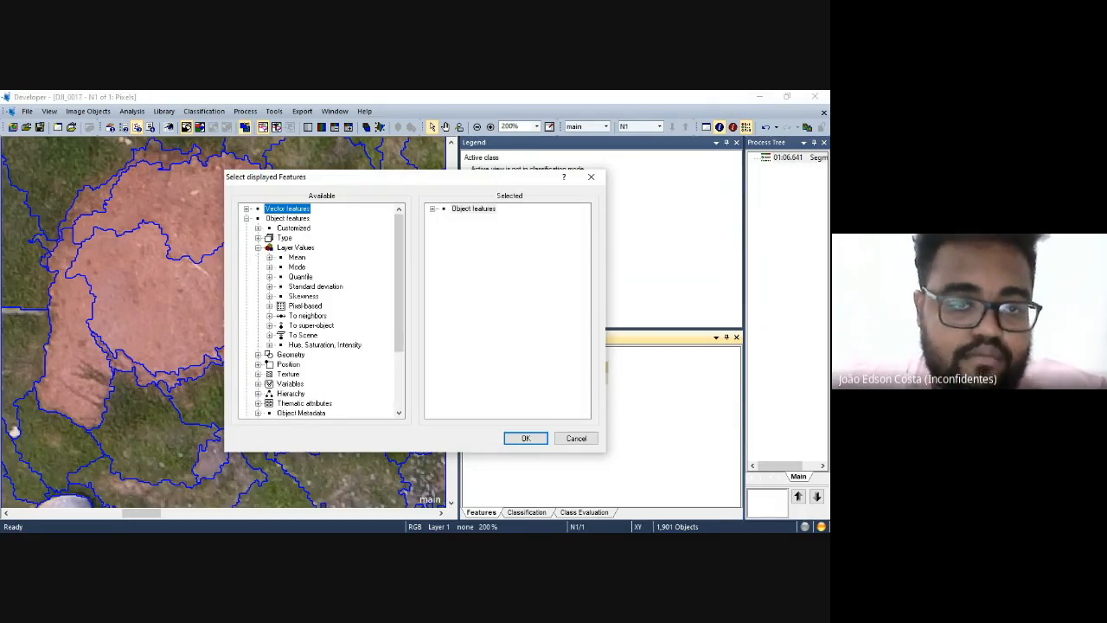
click(269, 257)
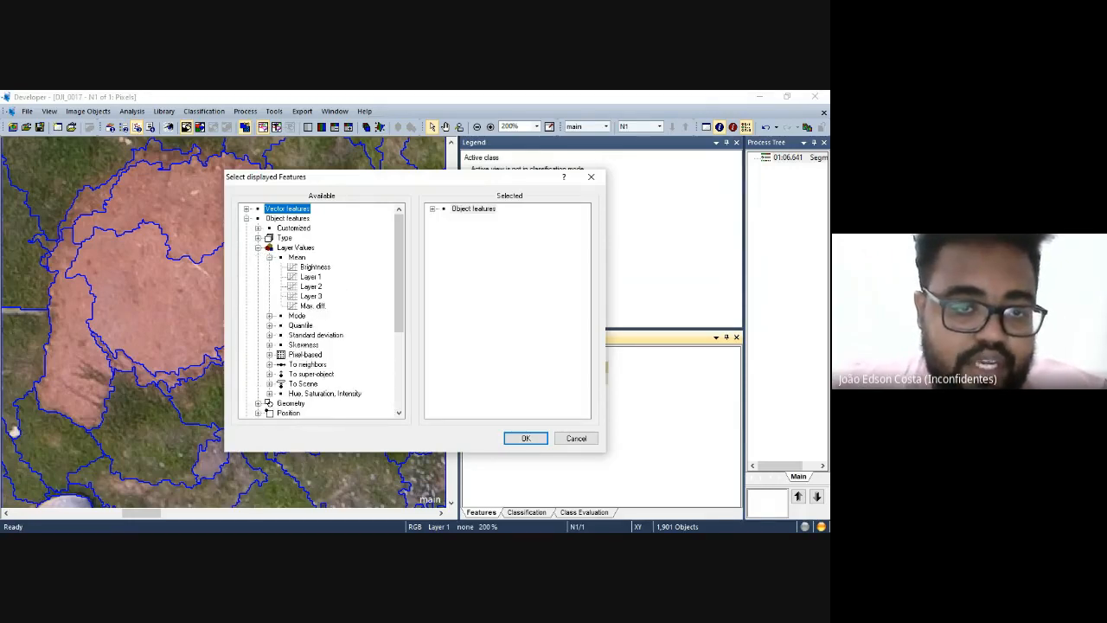
click(315, 267)
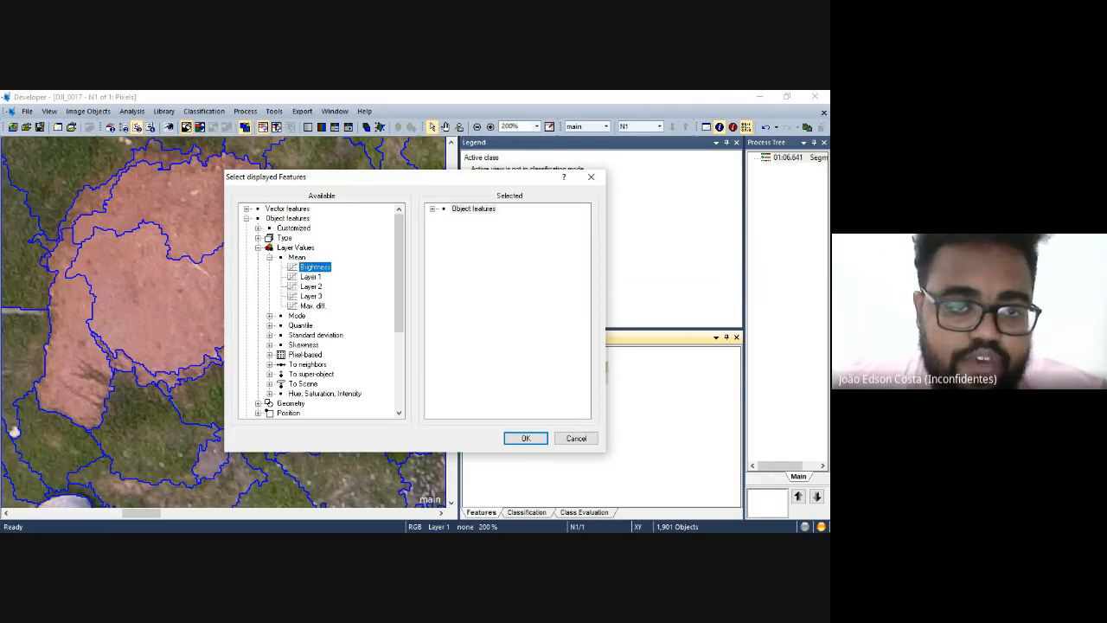
double_click(315, 267)
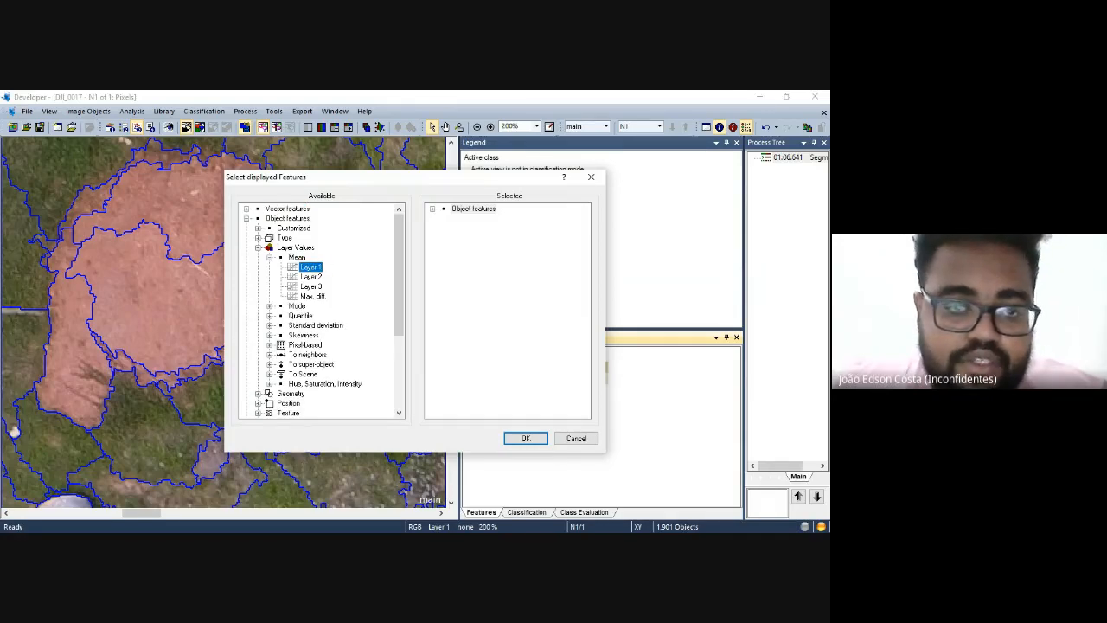
double_click(315, 267)
double_click(315, 267)
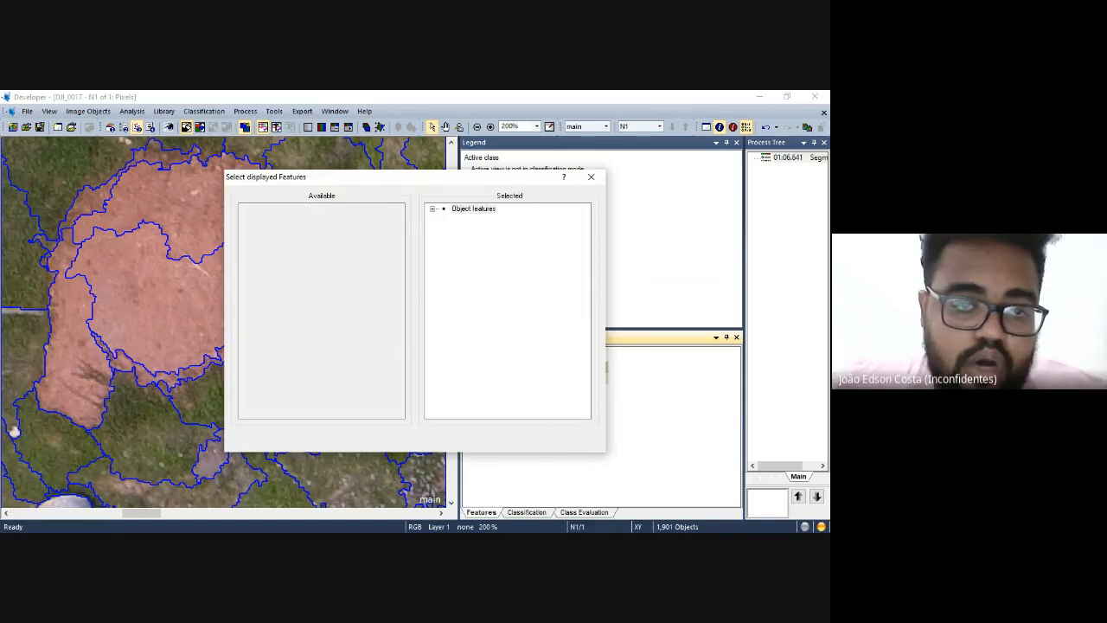
double_click(315, 267)
double_click(313, 266)
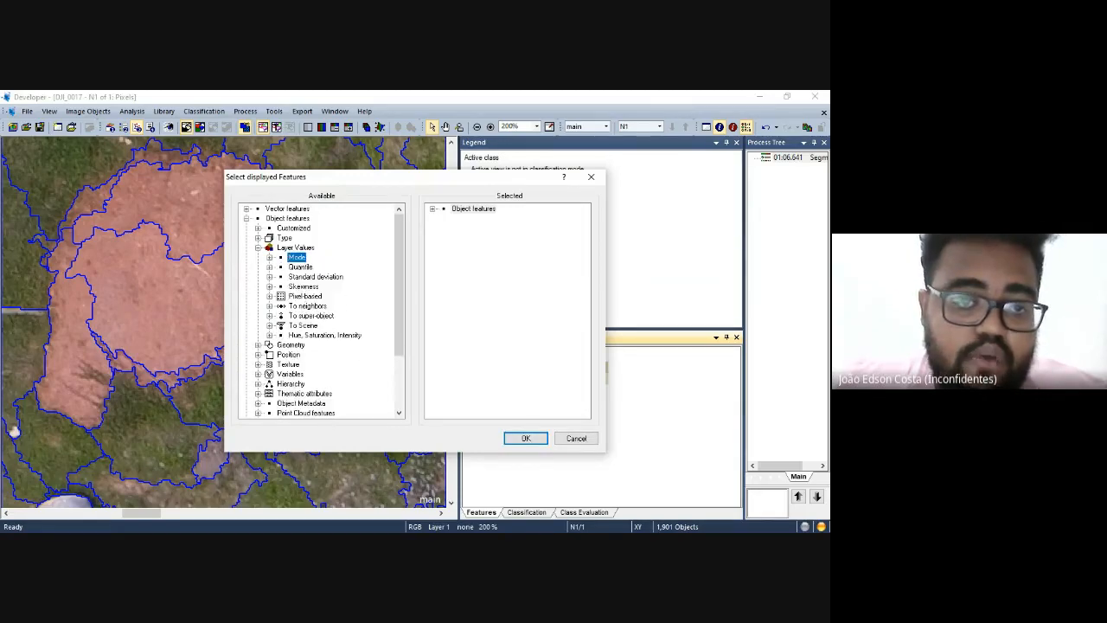
click(526, 437)
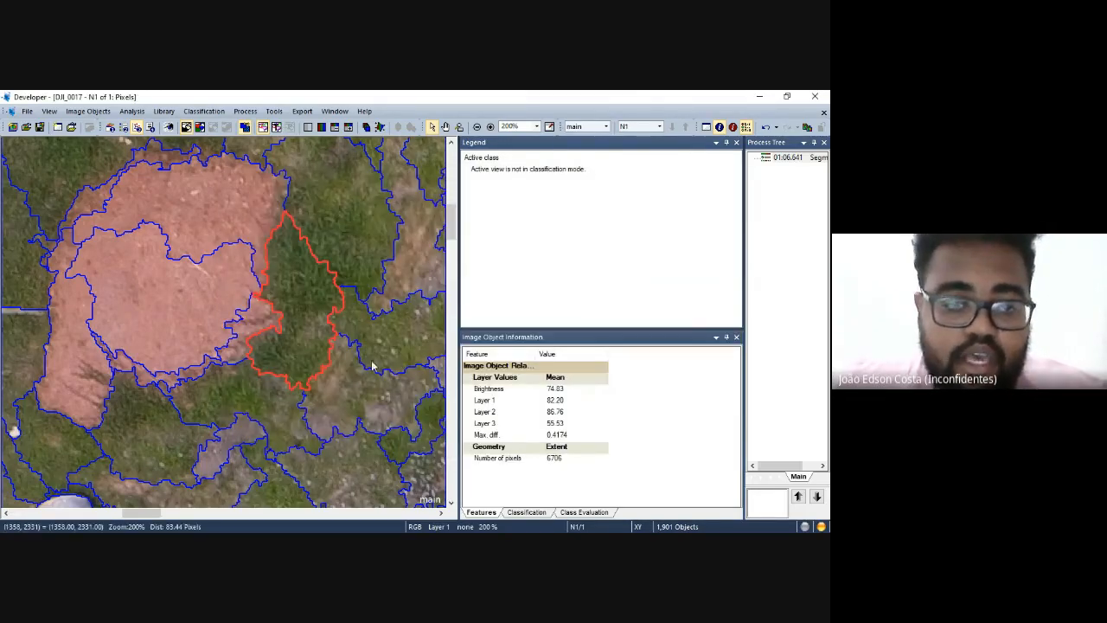
Select the central segment of the orange soil patch to read its mean layer values.
click(158, 297)
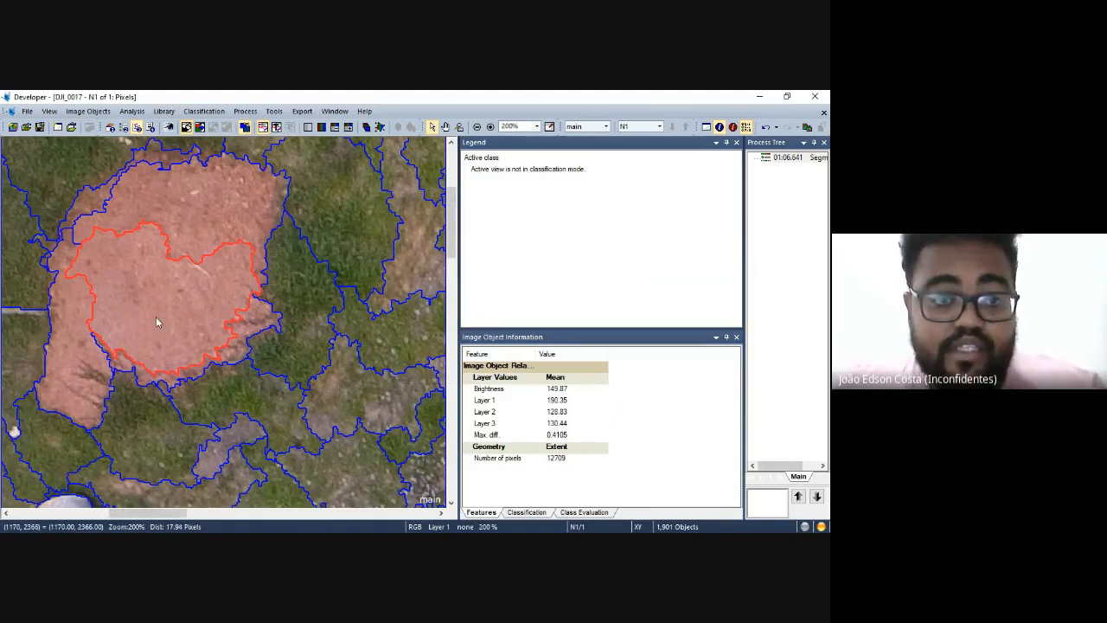
scroll(155, 322, down, 5)
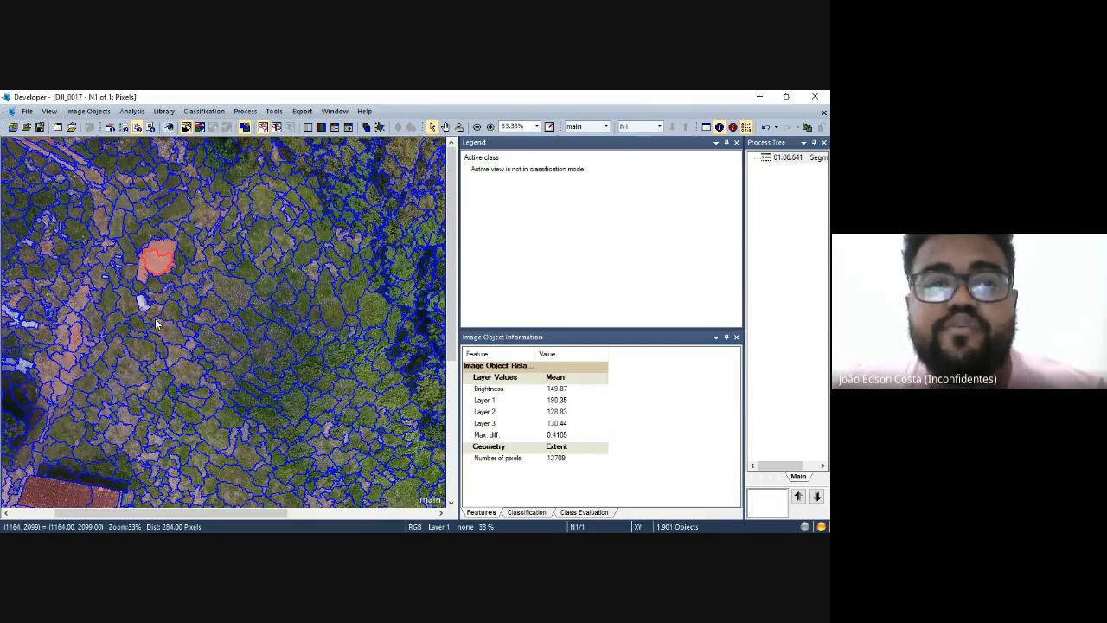
scroll(157, 324, down, 1)
scroll(175, 180, up, 5)
drag(207, 255, 274, 368)
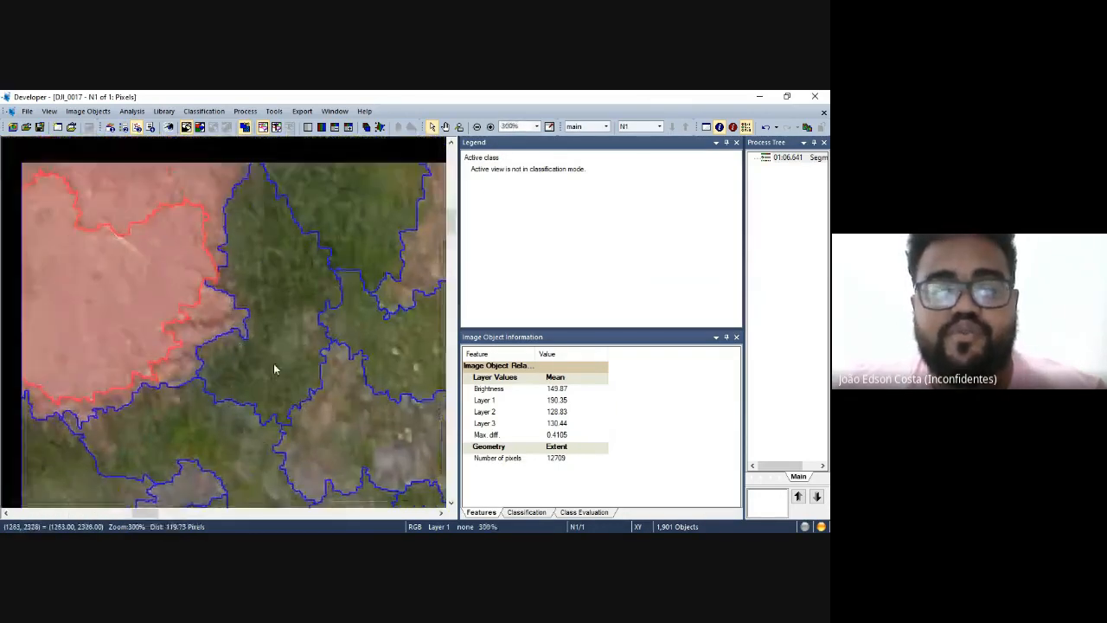
scroll(284, 347, down, 2)
drag(233, 315, 236, 324)
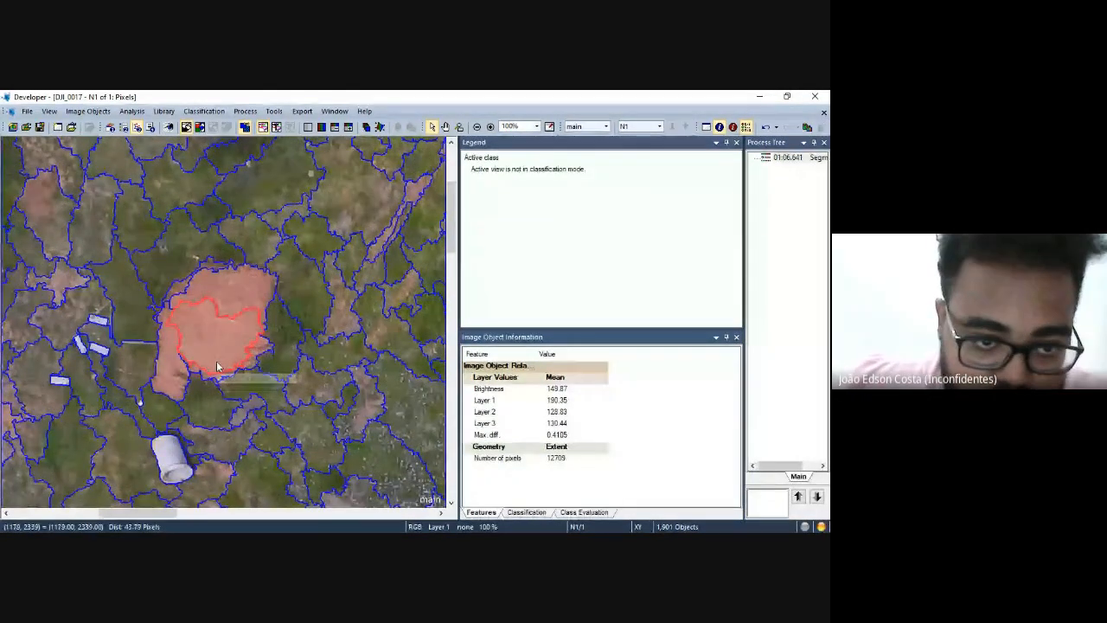
Compare the mean layer values of the soil patch's upper segment with those of two nearby grass segments.
click(215, 299)
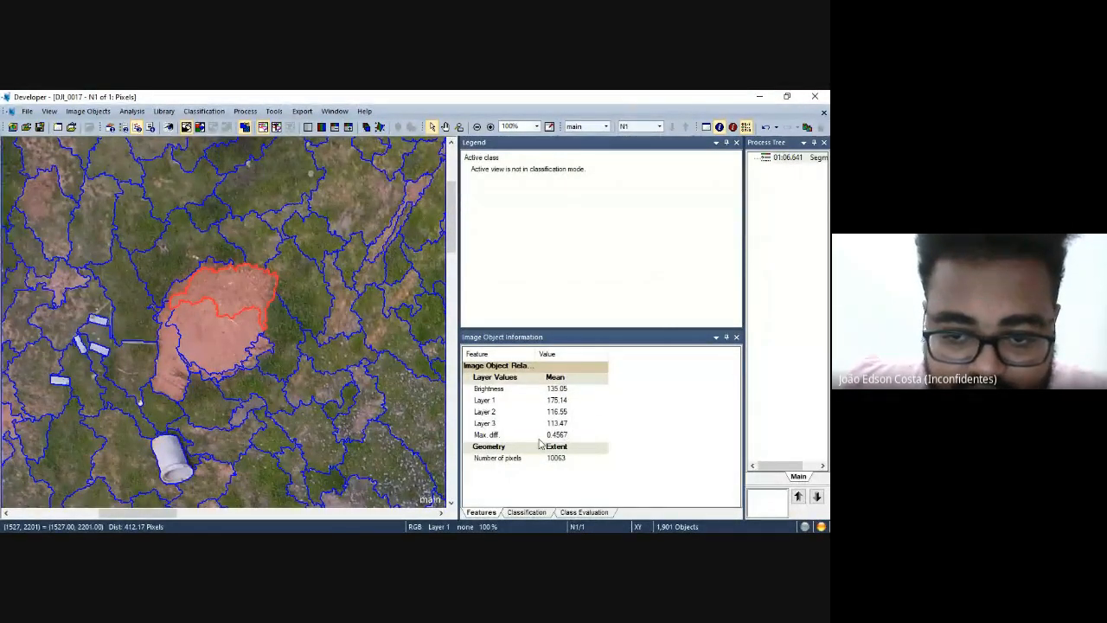
click(163, 273)
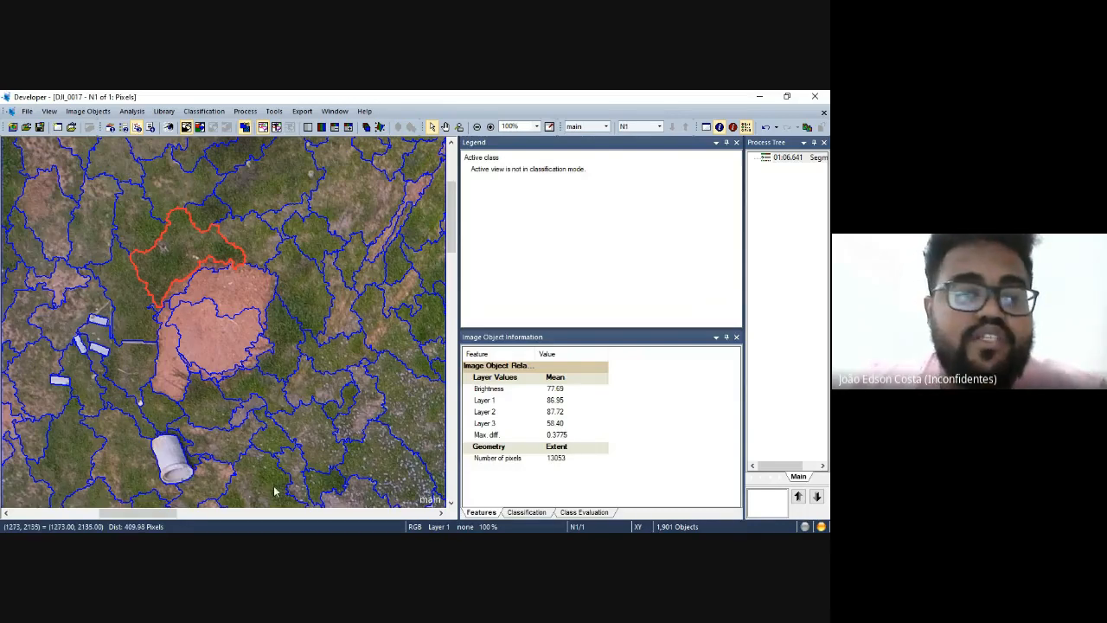
click(125, 471)
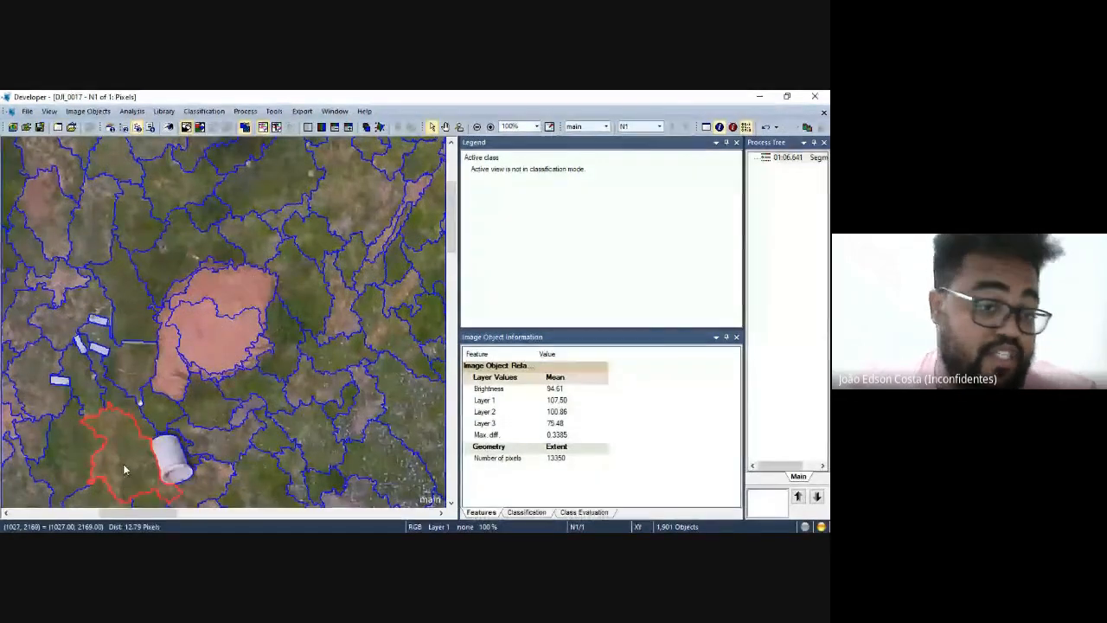
Select the segment of the white cylindrical object below the orange soil patch to read its mean layer values.
drag(123, 463, 136, 354)
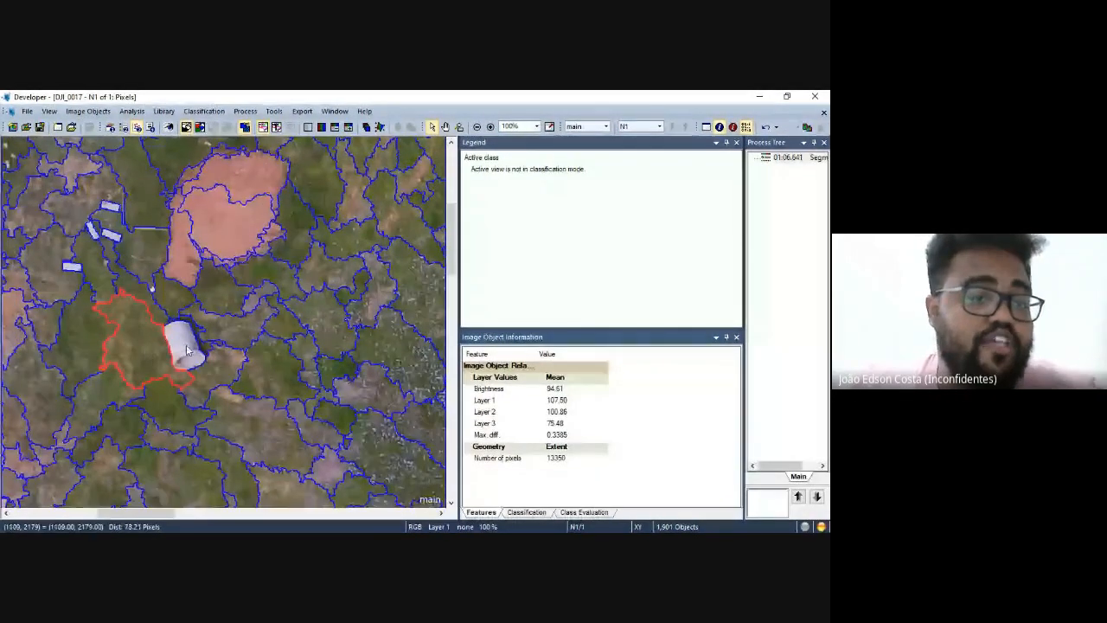
scroll(182, 344, up, 2)
click(185, 353)
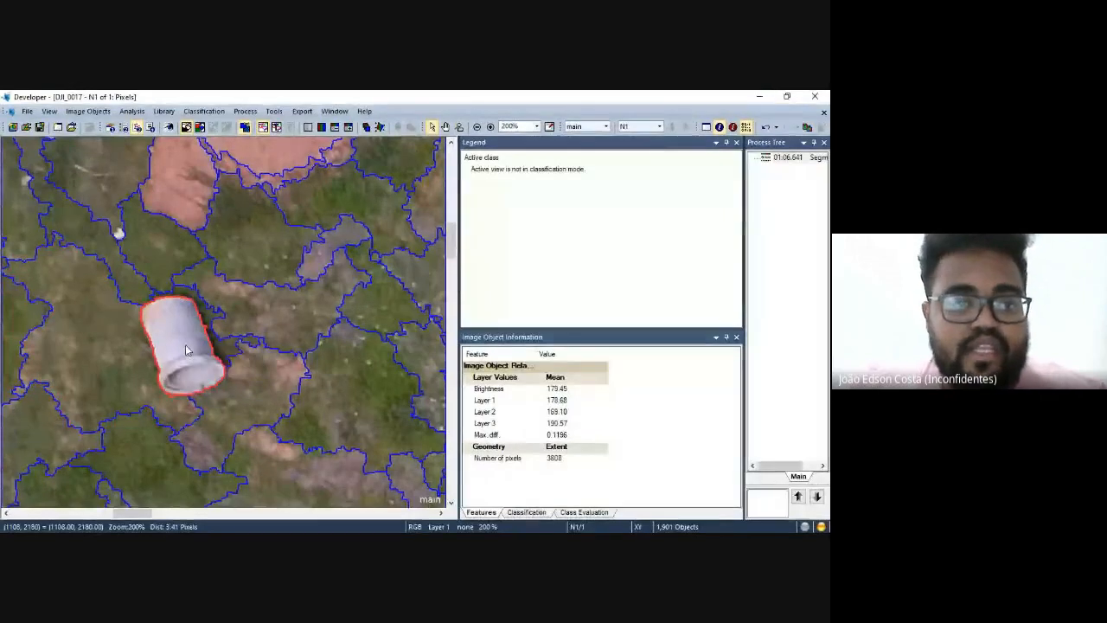
Select the white cross marker's segment on the strip in front of the building to read its mean layer values.
scroll(185, 353, down, 5)
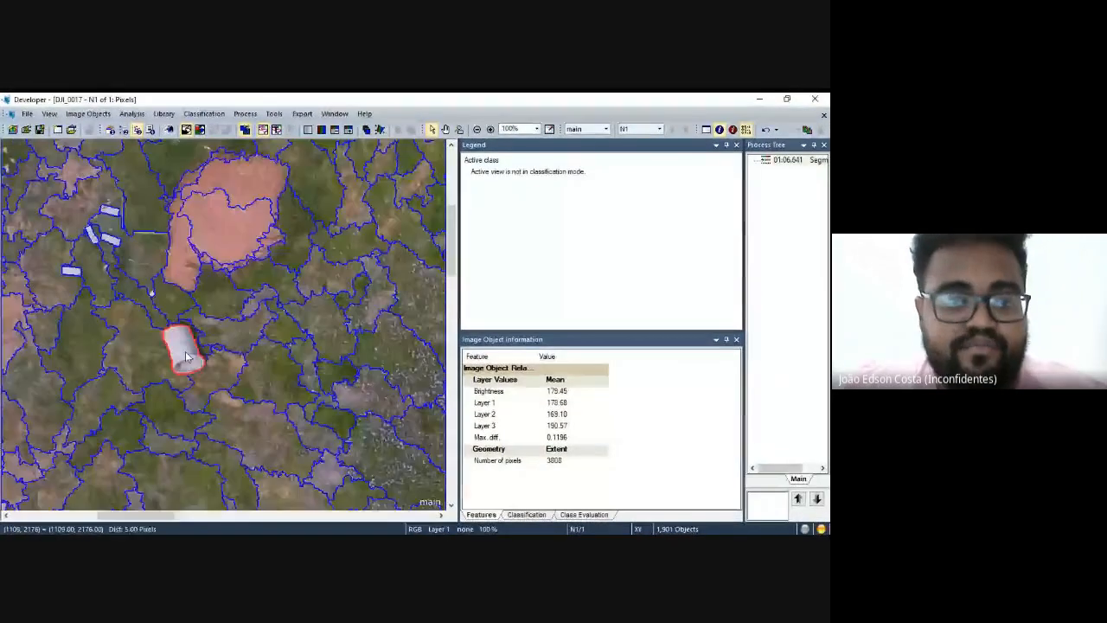
scroll(207, 388, down, 1)
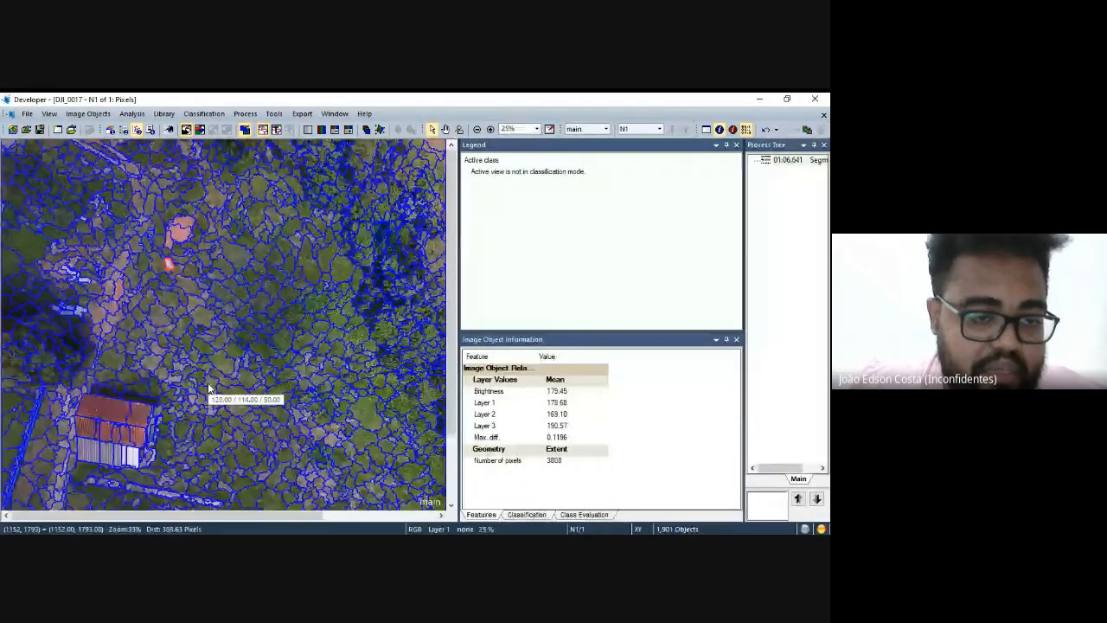
scroll(211, 428, up, 9)
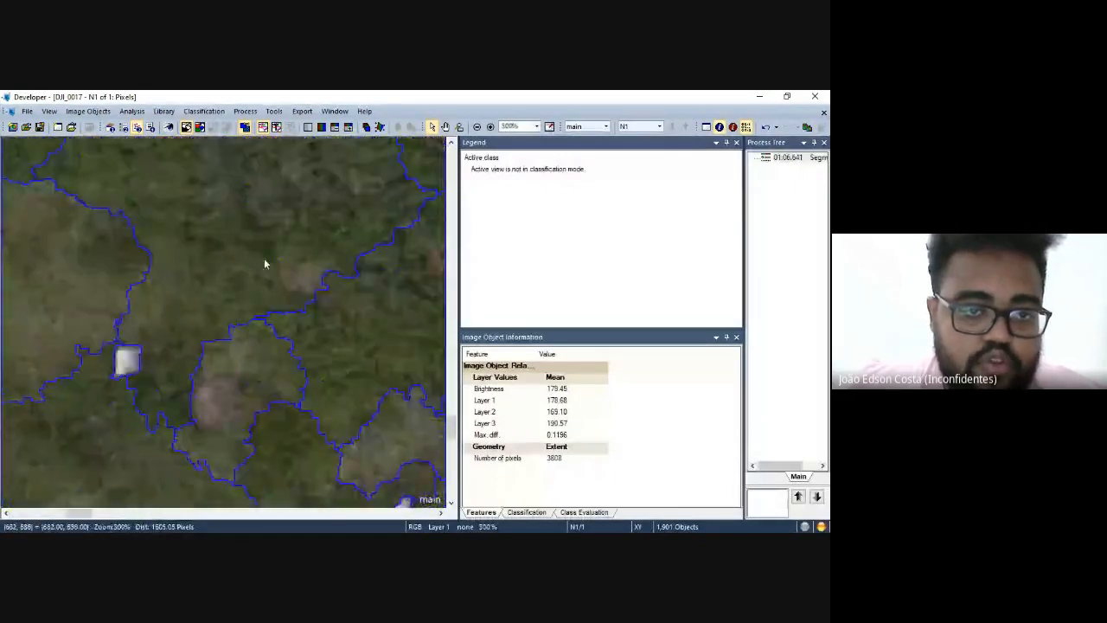
click(249, 249)
scroll(143, 313, down, 2)
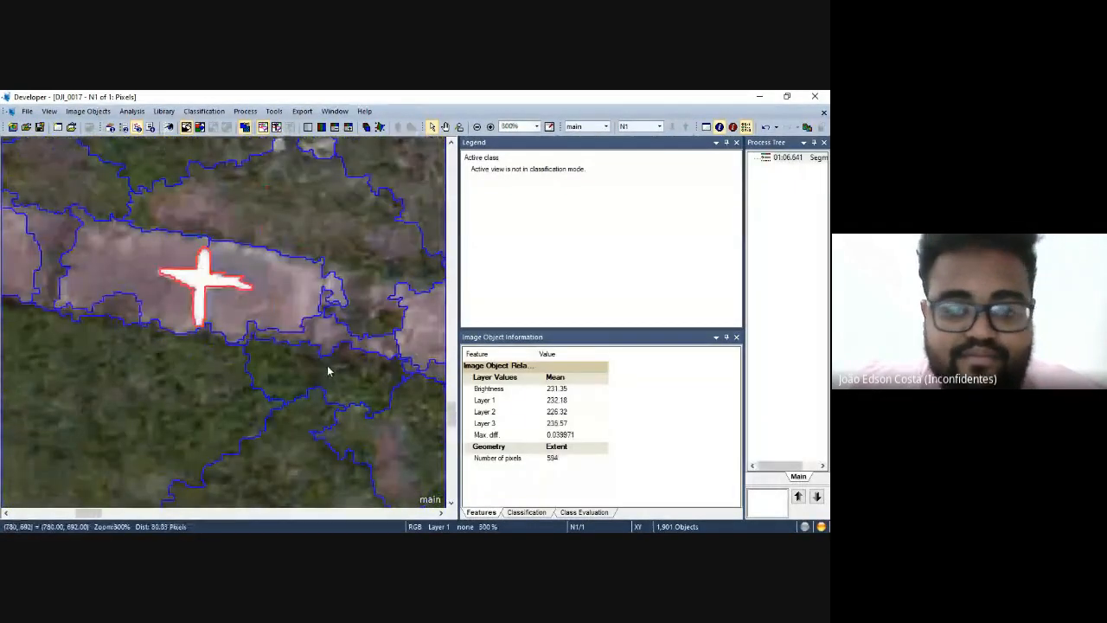
Select a dark shadow segment below the large bare-soil area to compare its mean layer values with the bright objects.
scroll(241, 373, down, 6)
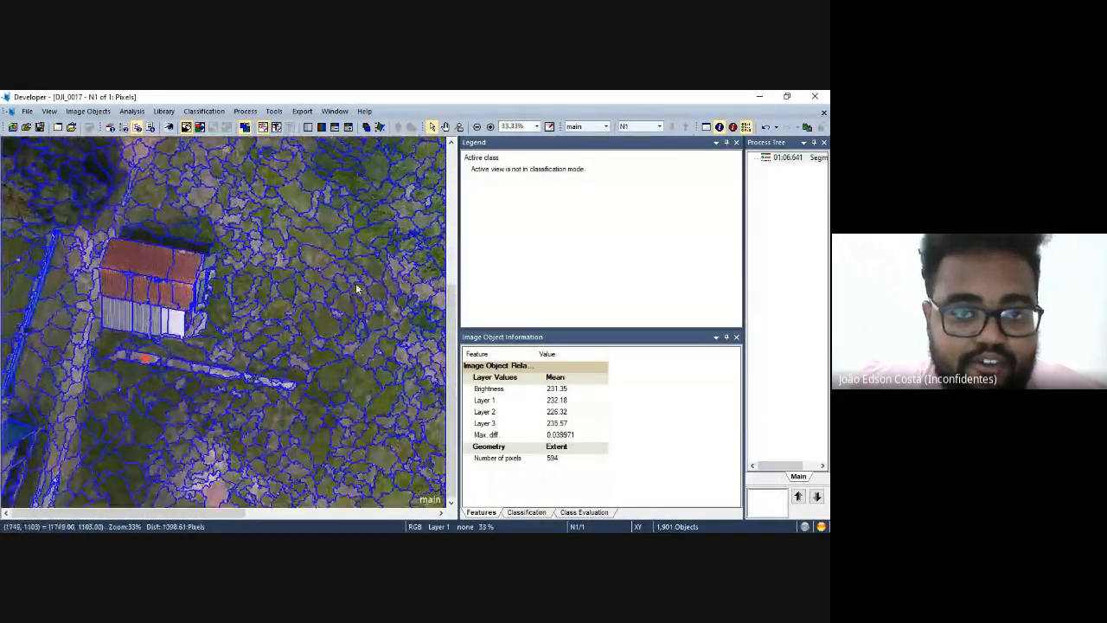
drag(185, 243, 31, 240)
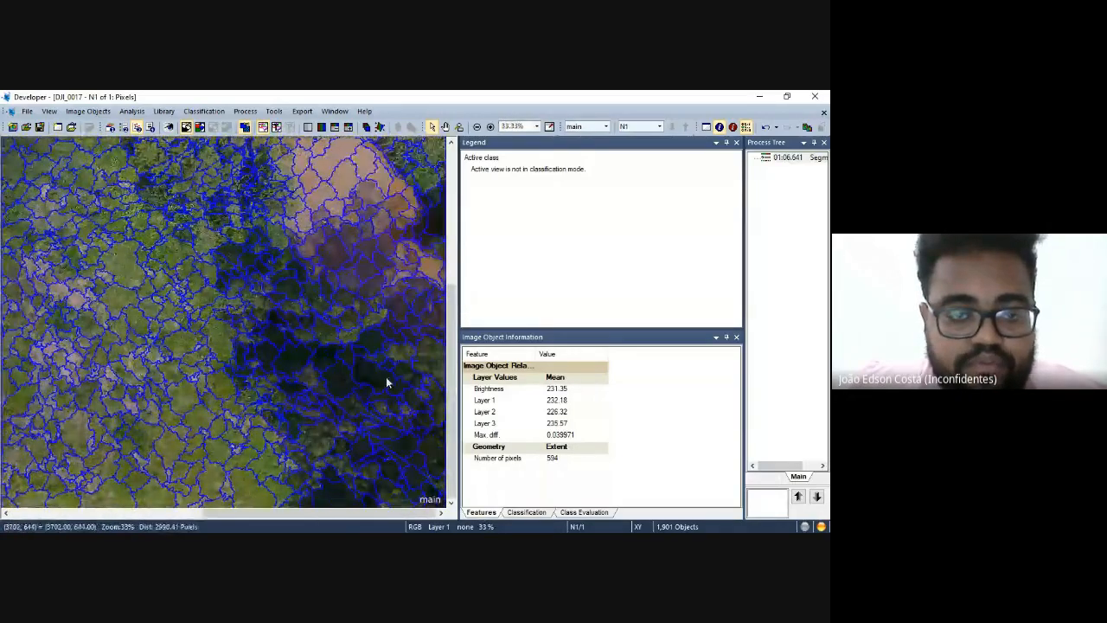
scroll(366, 359, down, 4)
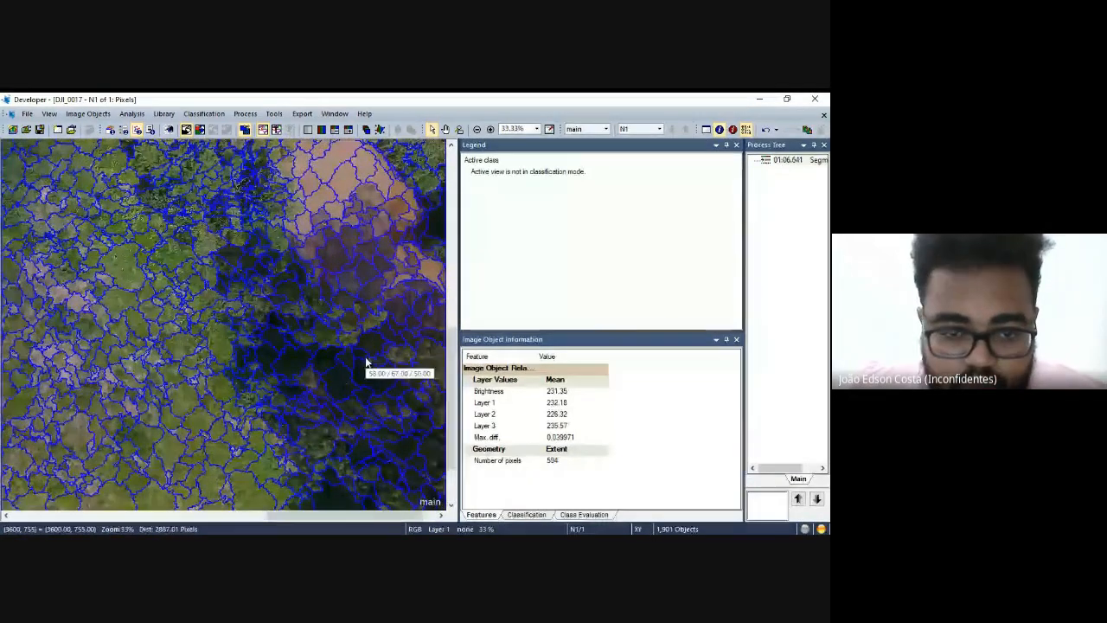
scroll(17, 226, up, 8)
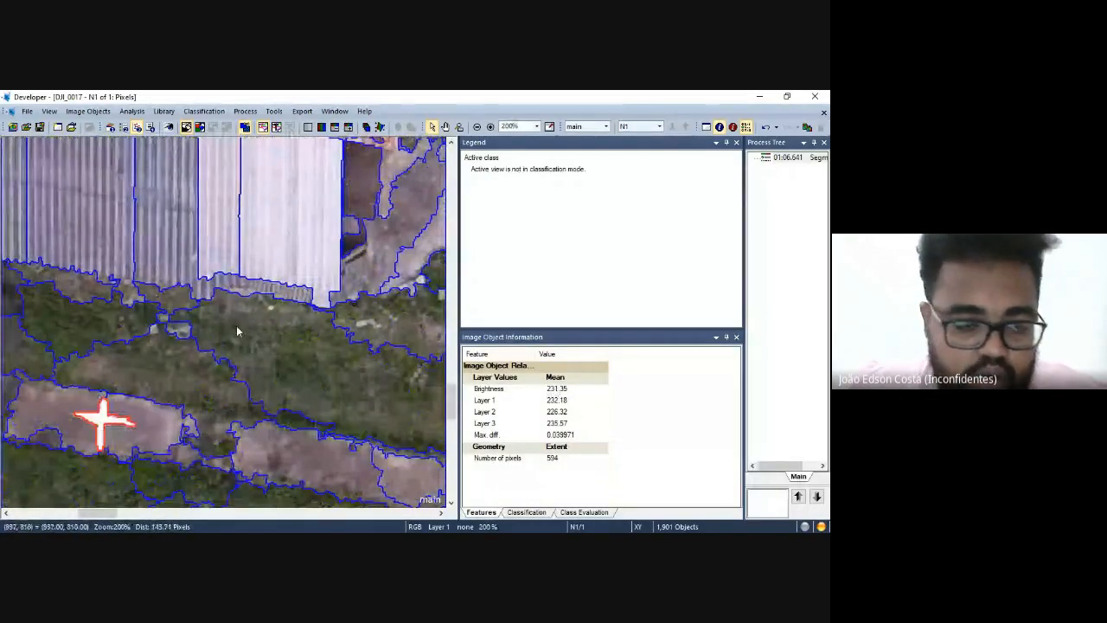
scroll(40, 265, down, 2)
scroll(40, 264, down, 4)
scroll(354, 277, up, 3)
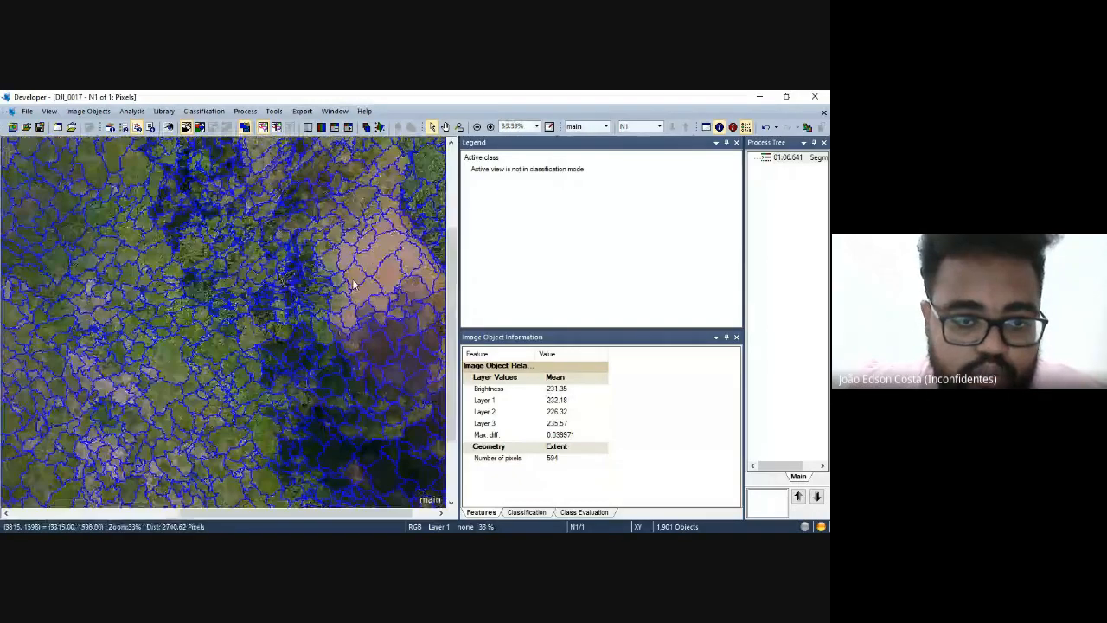
scroll(362, 463, up, 1)
click(374, 462)
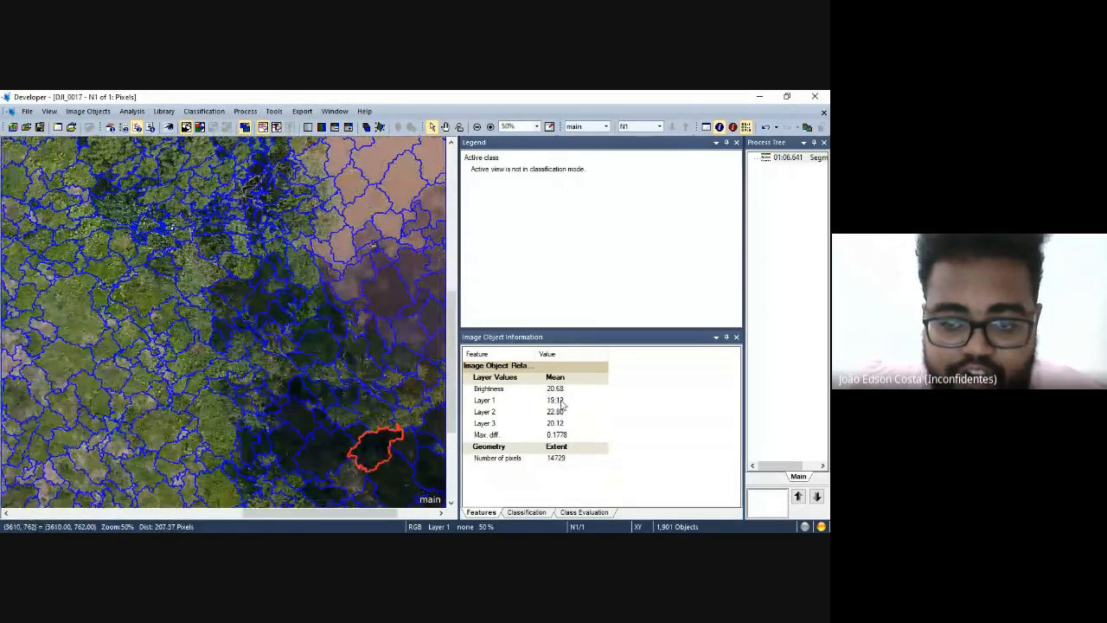
Examine the segment outlines around the building, the vegetation and the shadow area across the whole image.
scroll(346, 251, down, 5)
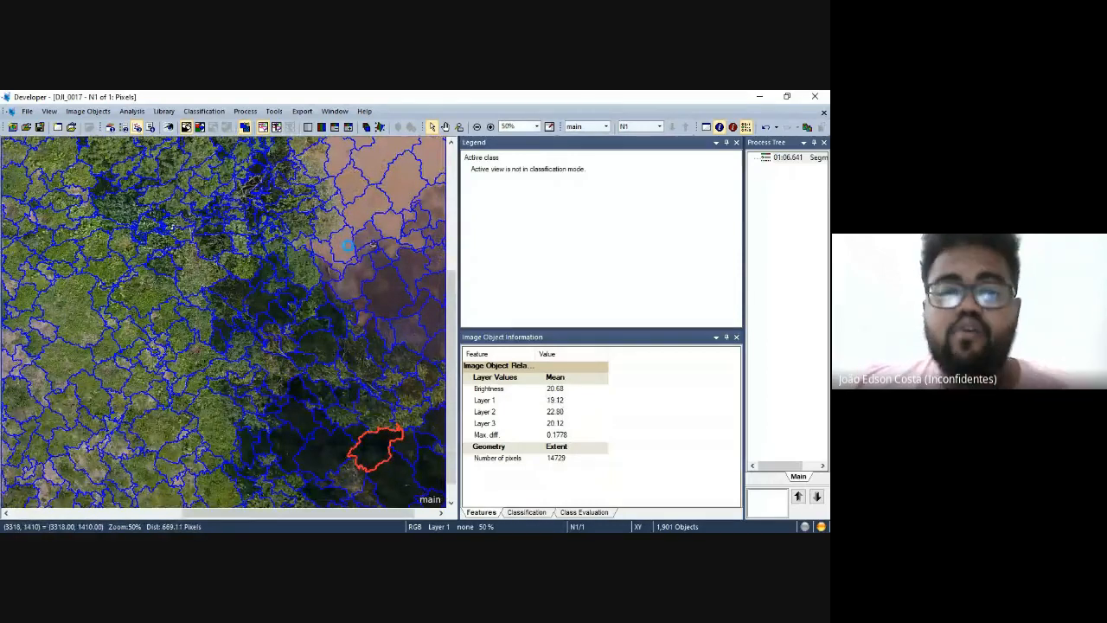
scroll(12, 219, up, 3)
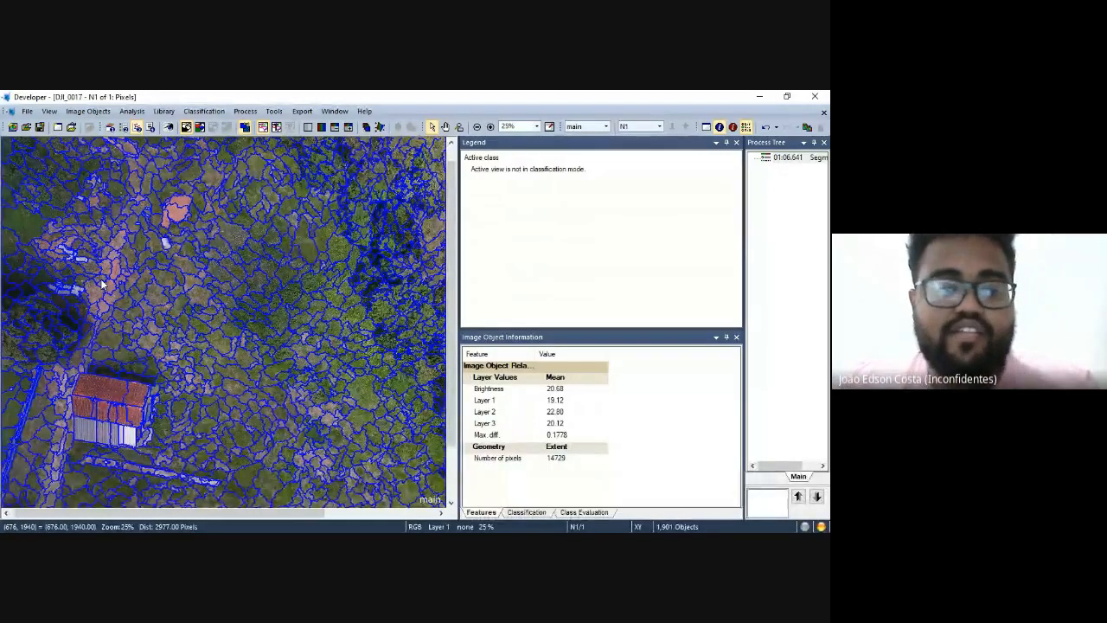
drag(251, 409, 123, 365)
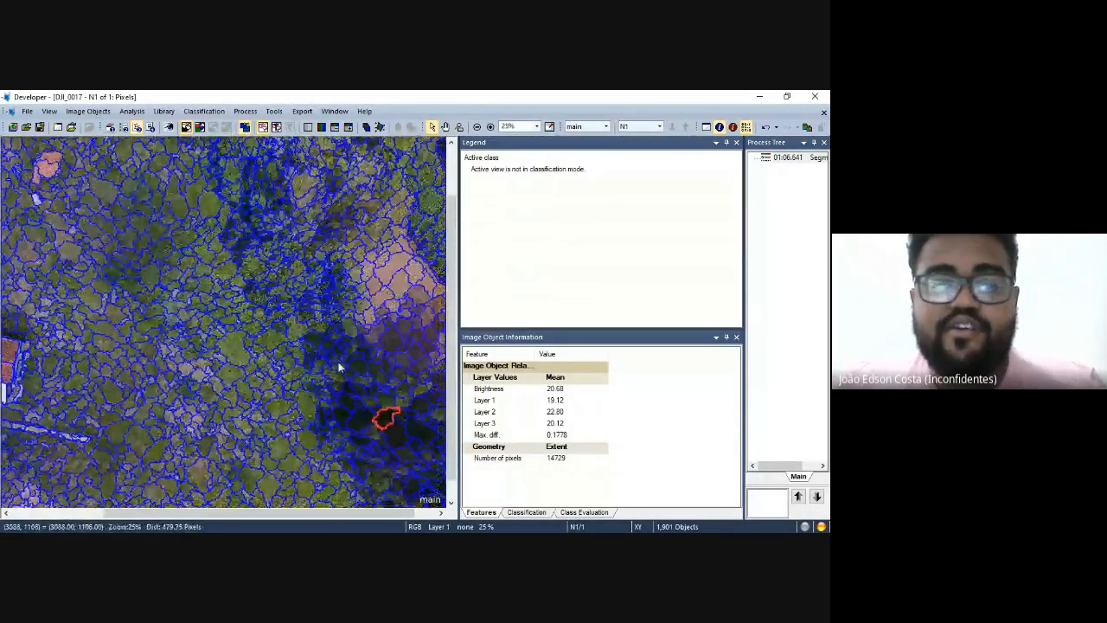
scroll(258, 328, down, 1)
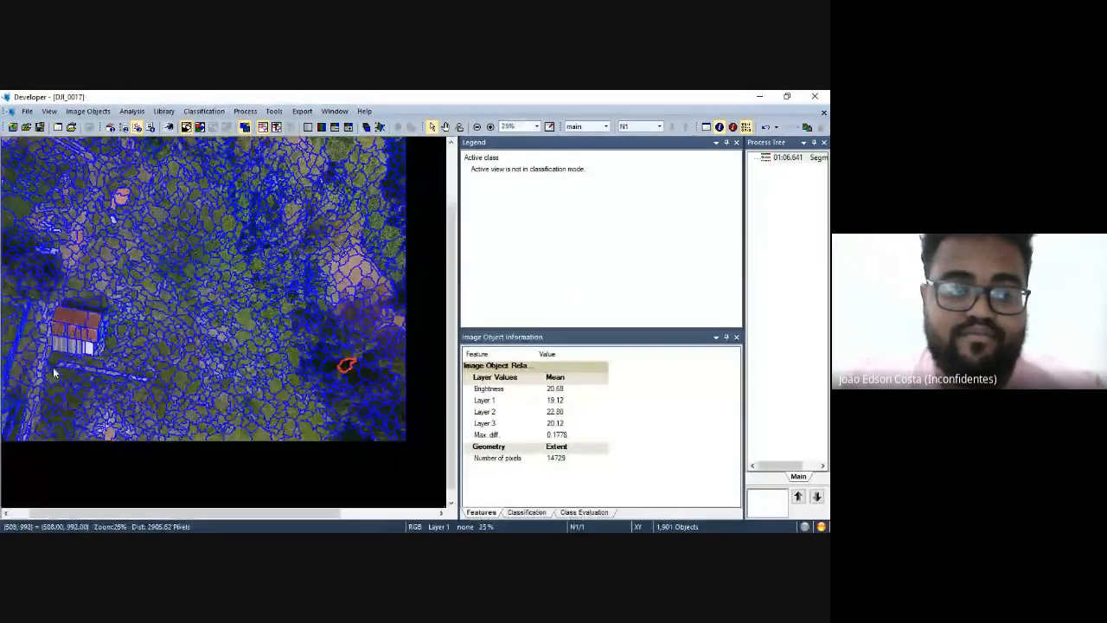
scroll(53, 366, up, 2)
scroll(54, 372, up, 1)
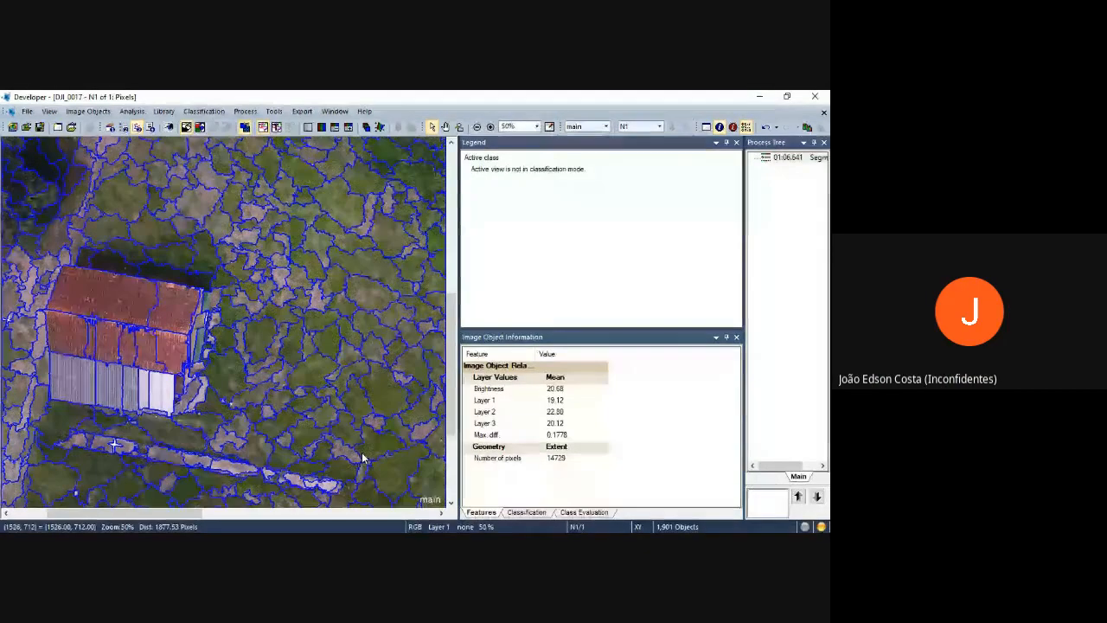
scroll(336, 294, down, 2)
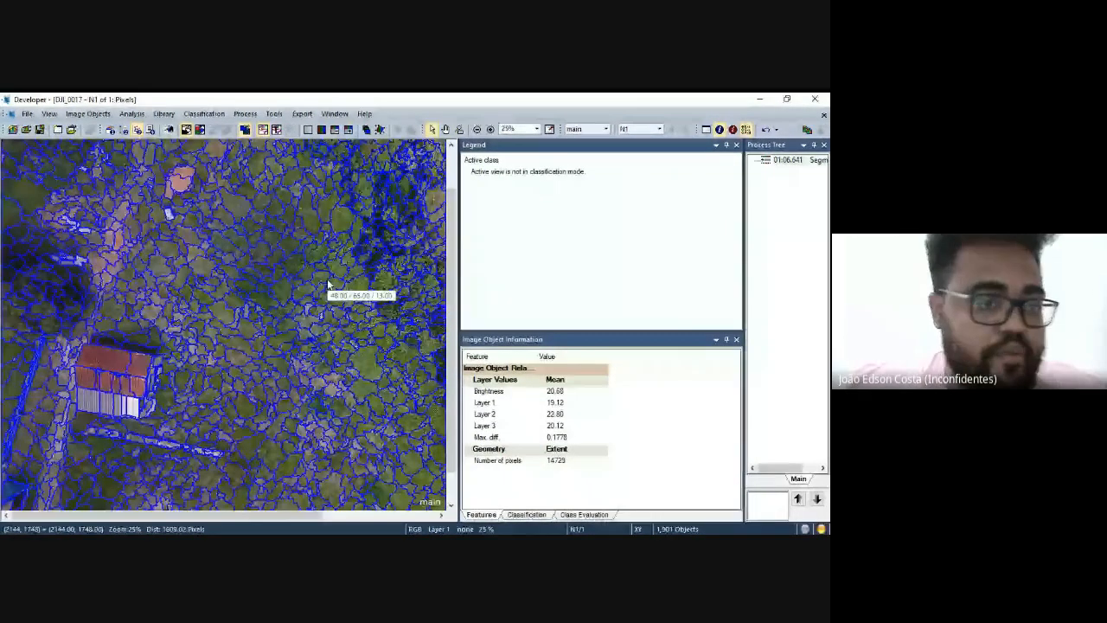
scroll(329, 285, down, 1)
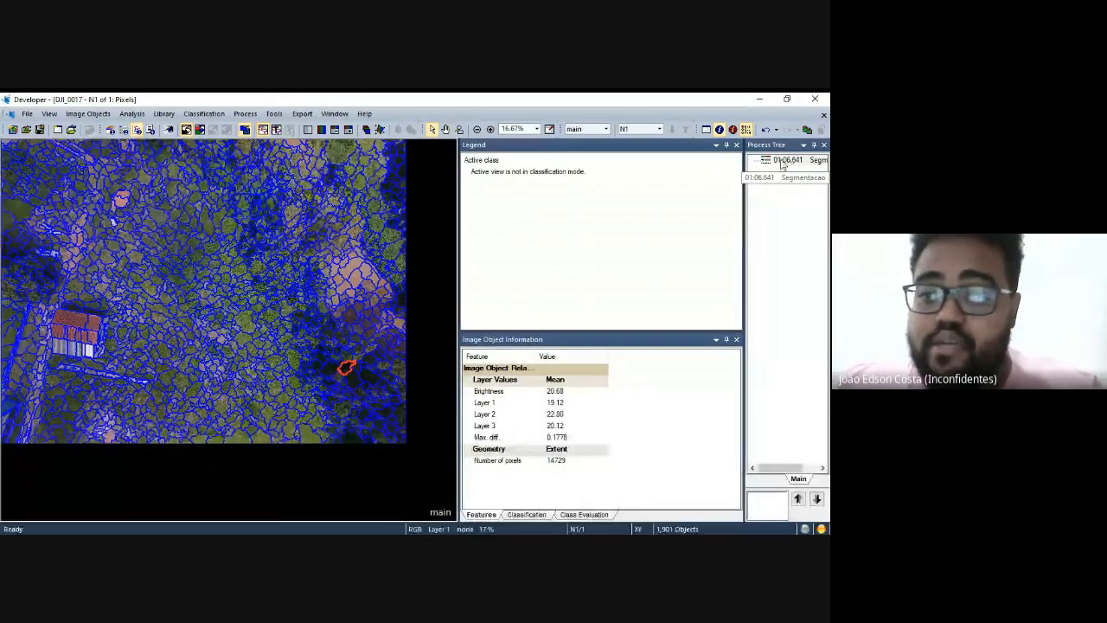
Append a process named SpectralDeference after the Segmentacao process, using the spectral difference segmentation algorithm.
right_click(783, 161)
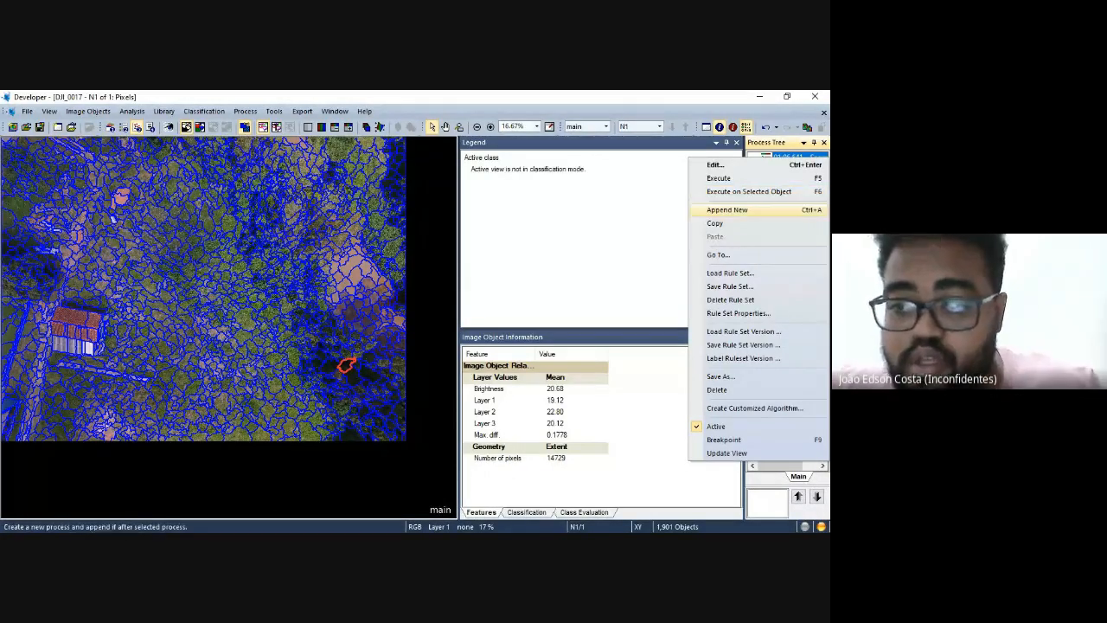
click(663, 181)
right_click(783, 157)
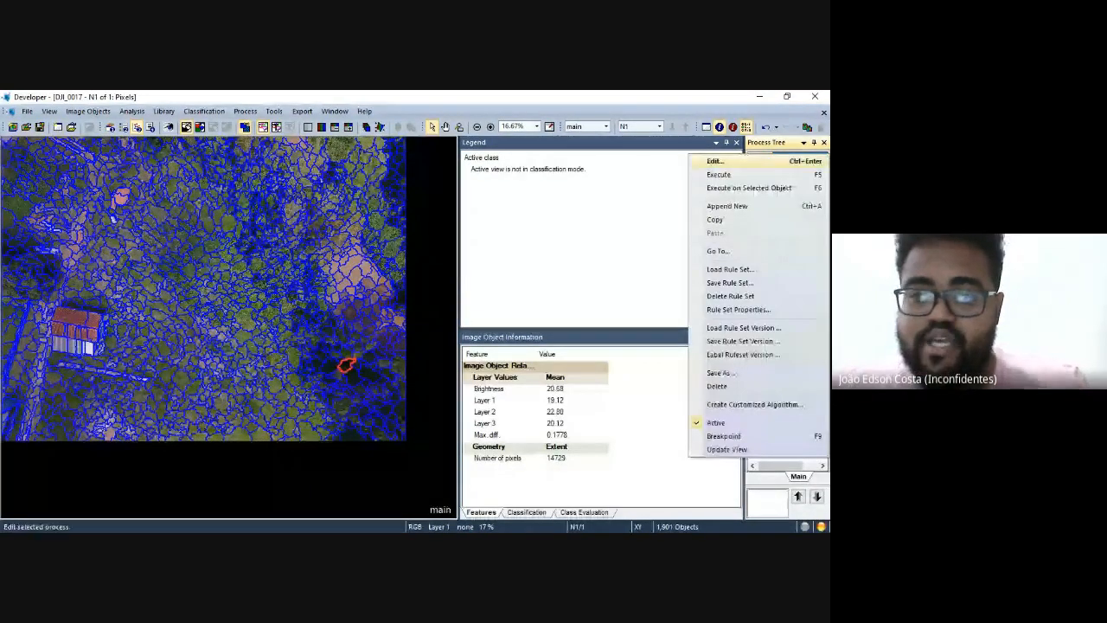
click(727, 206)
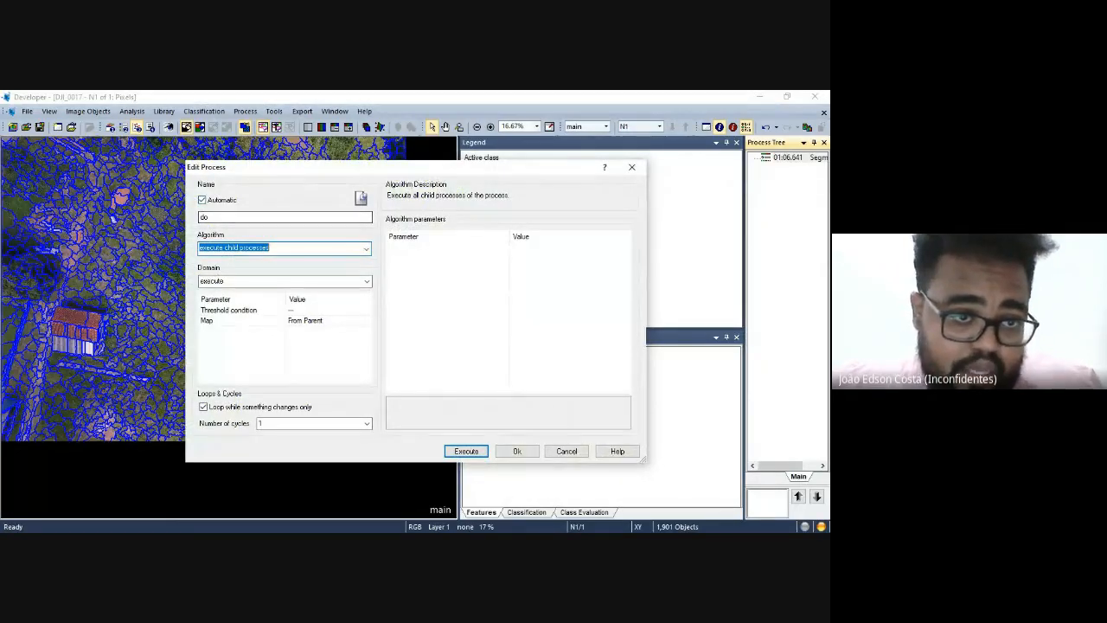
click(202, 200)
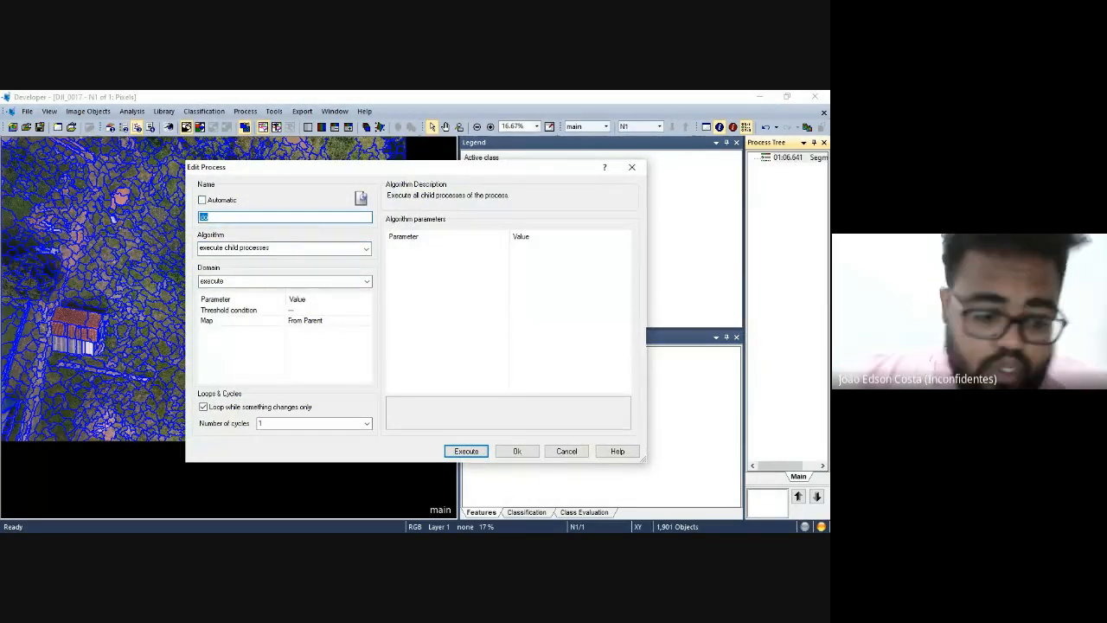
text(S)
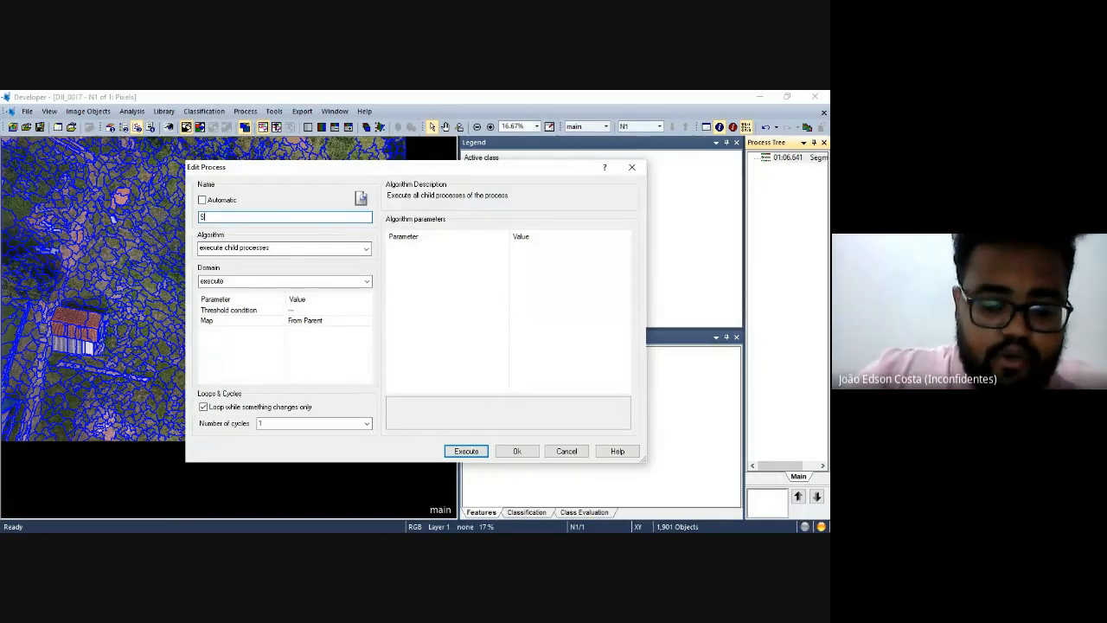
text(ectr)
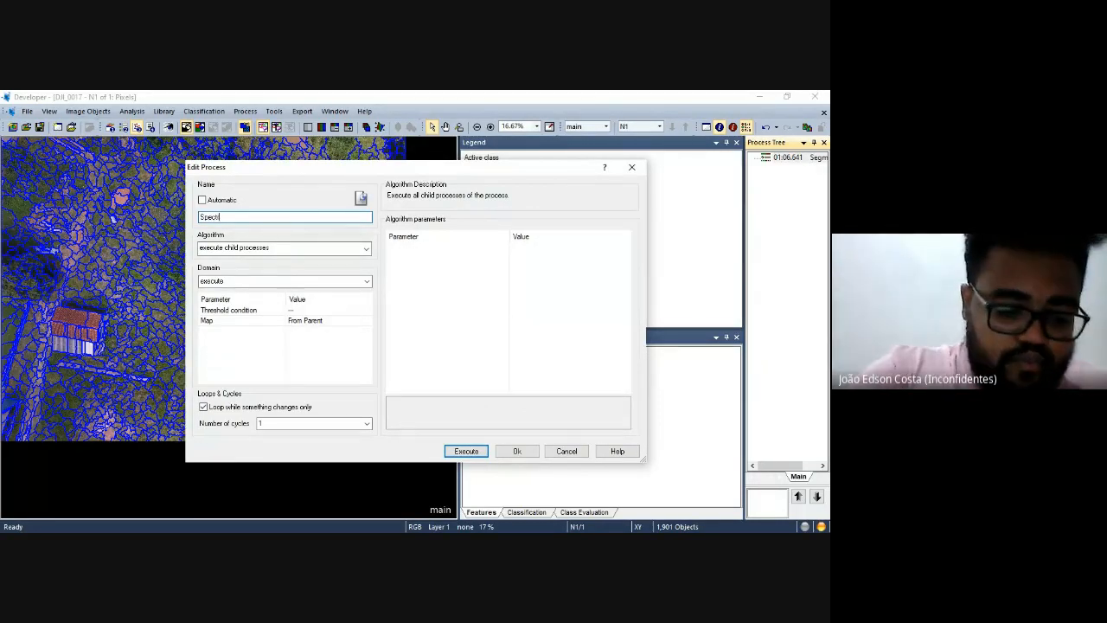
text(alDef)
key(BackSpace)
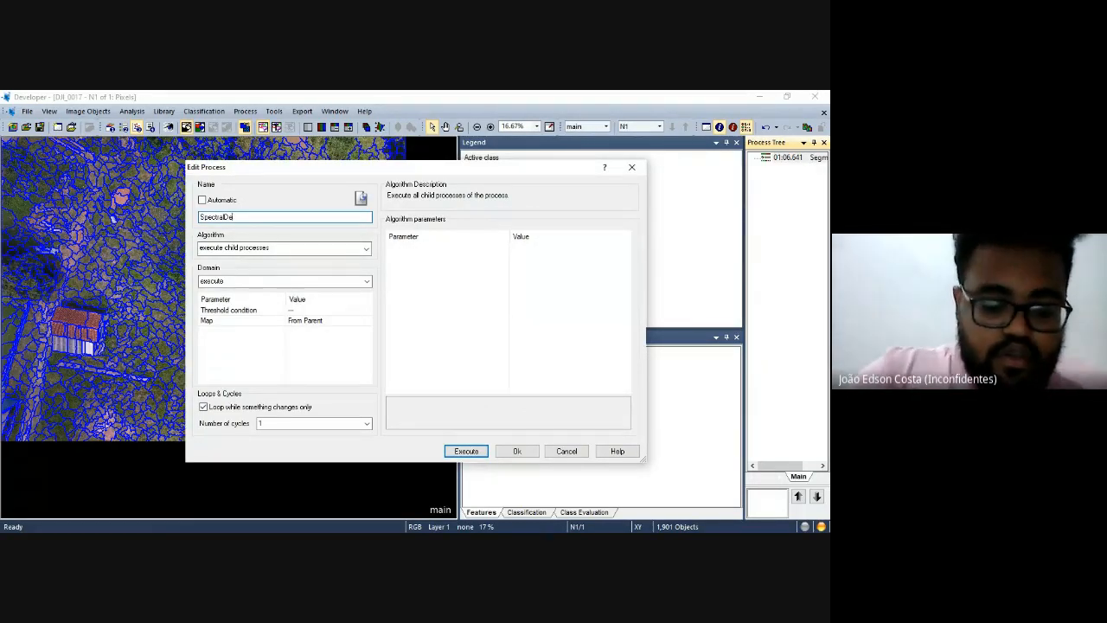
text(ference)
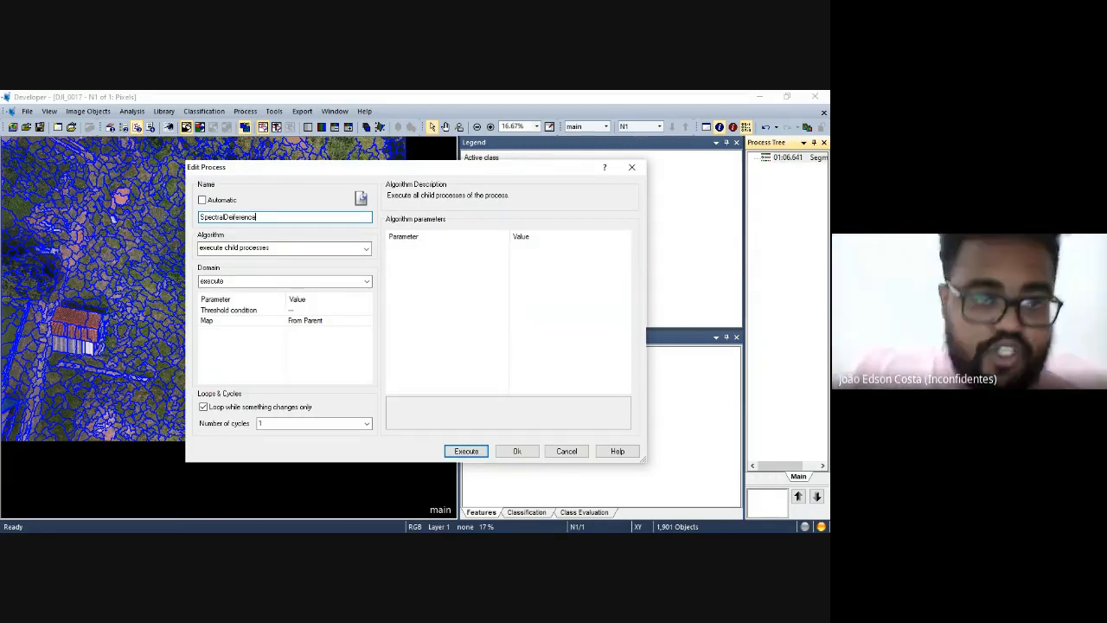
click(366, 250)
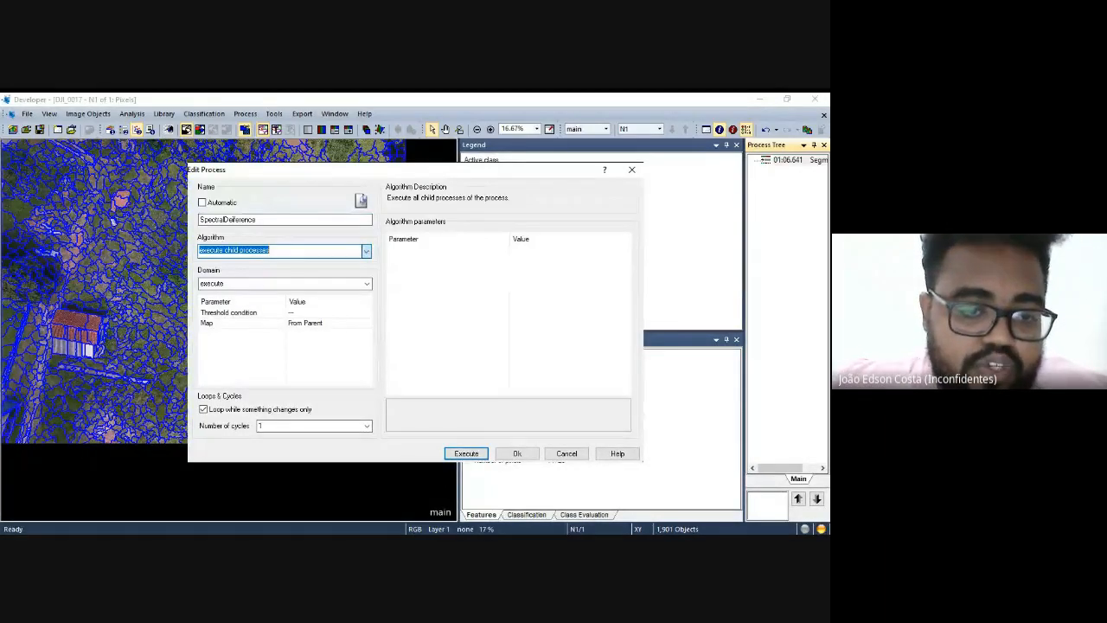
click(222, 396)
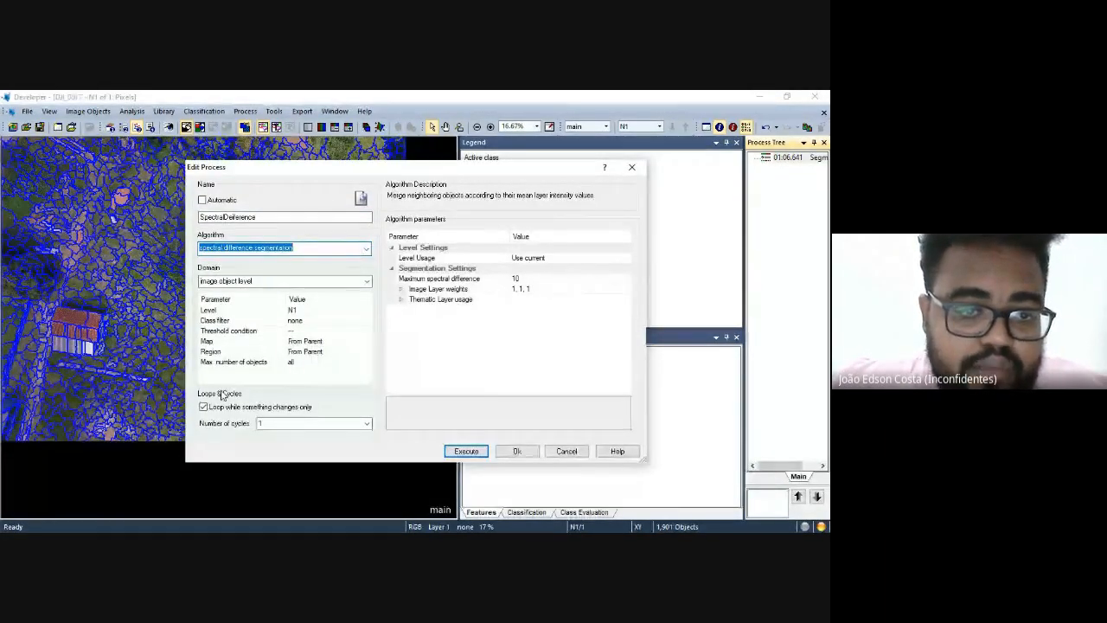
Review the level and class filter options of the process domain without applying a filter.
click(334, 309)
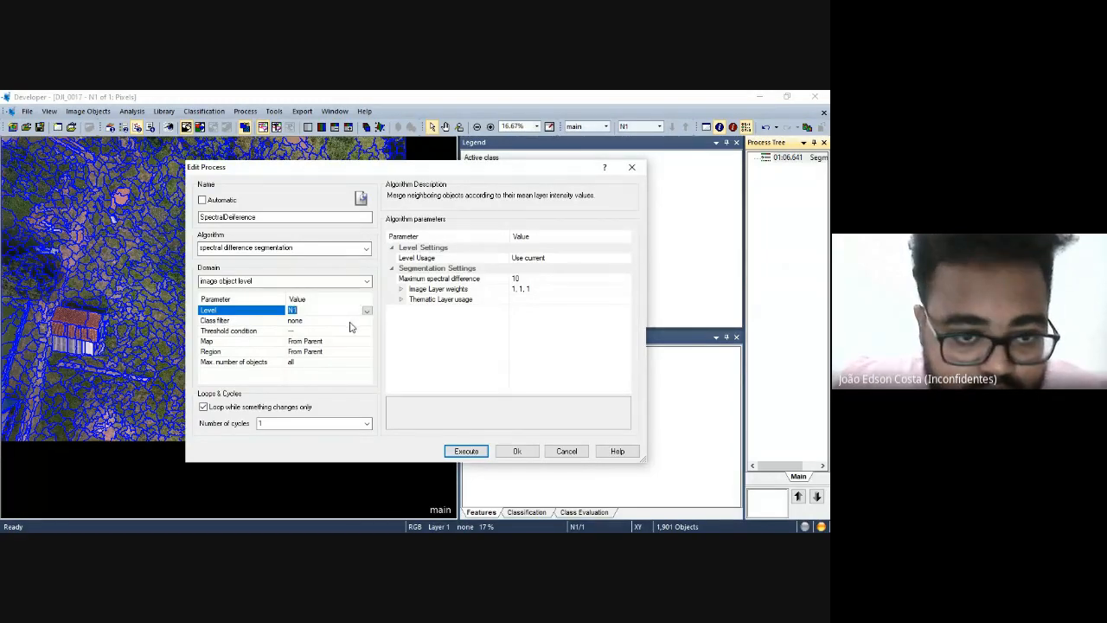
click(350, 322)
click(366, 320)
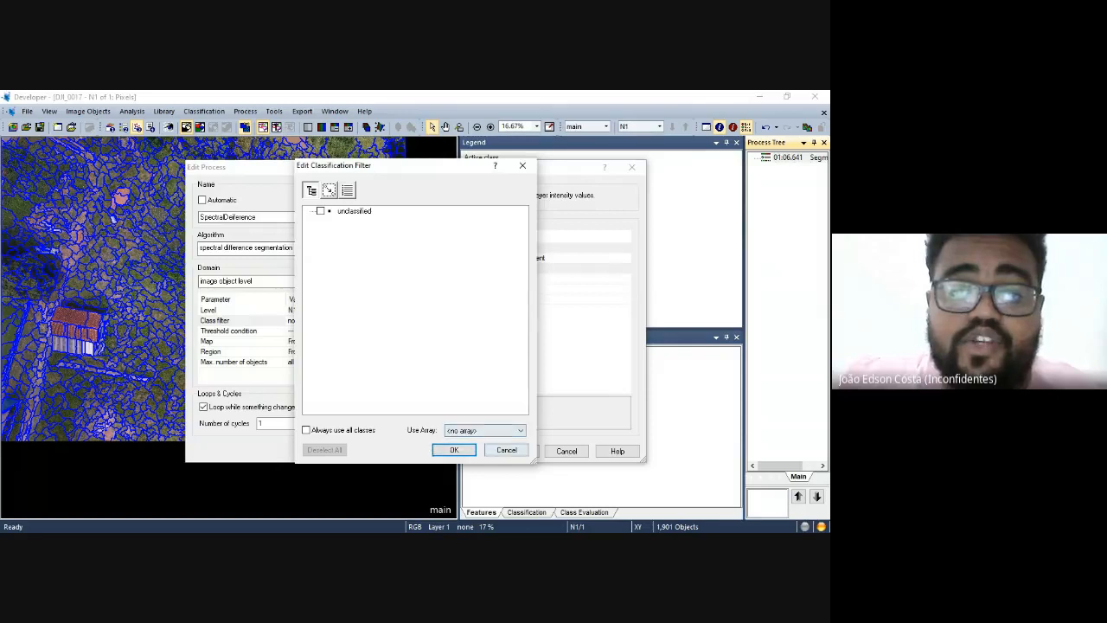
click(506, 449)
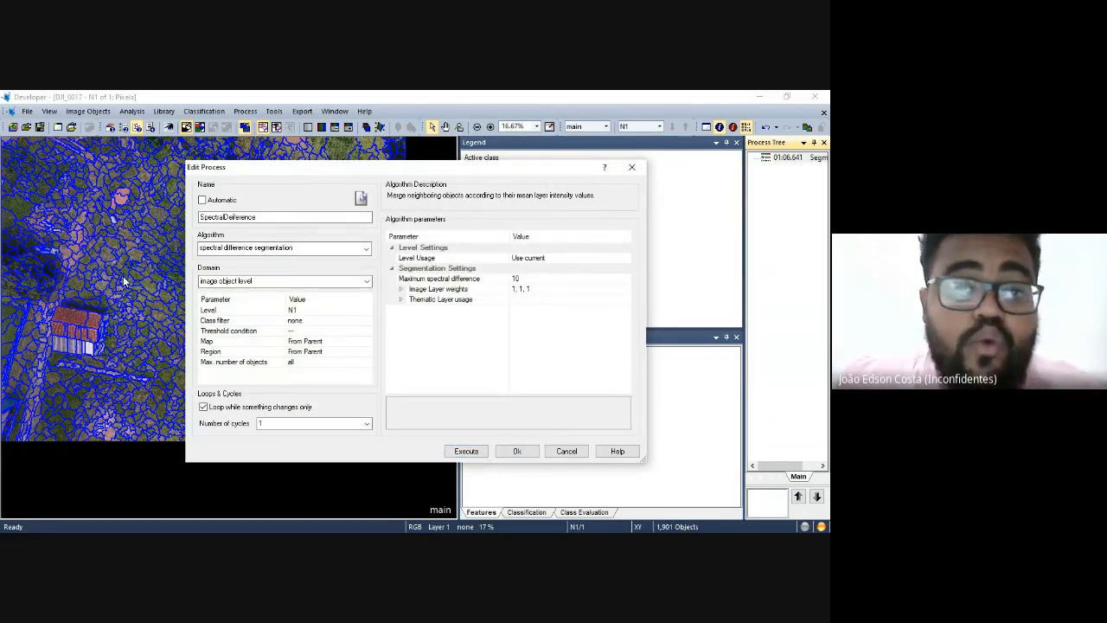
Add a threshold condition of Mean Layer 1 <= 20 to the process domain.
click(300, 333)
click(367, 332)
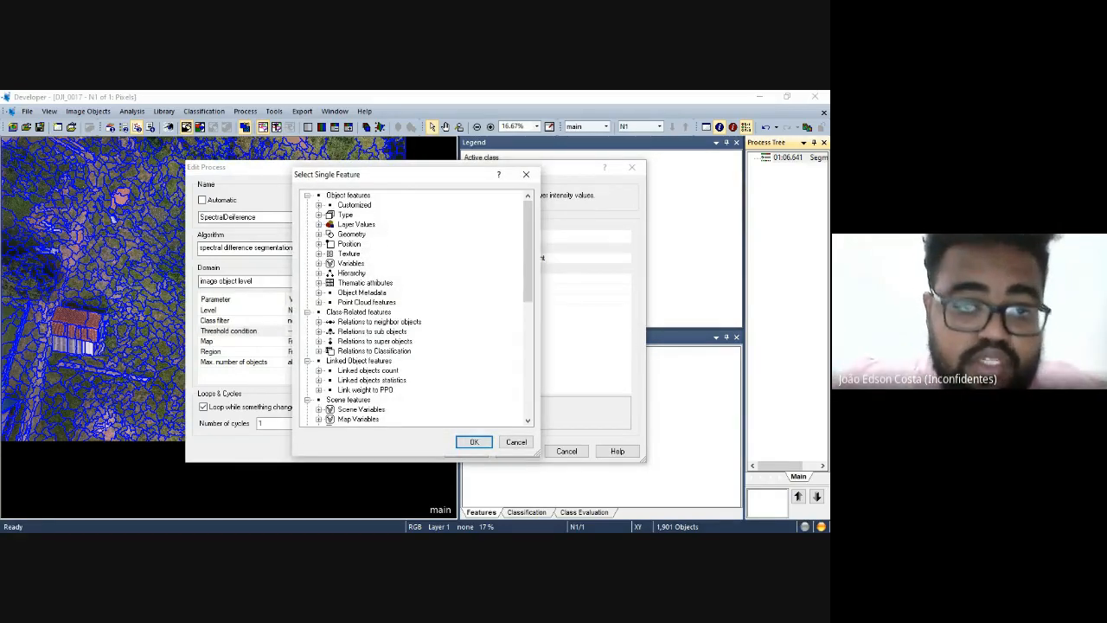
click(318, 224)
click(329, 234)
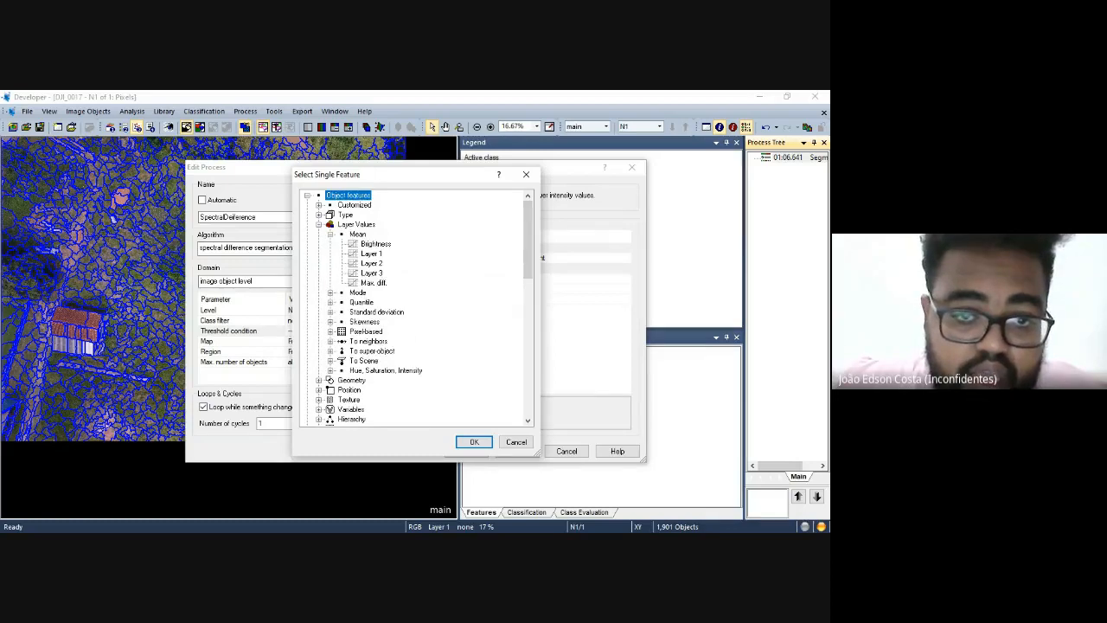
double_click(372, 253)
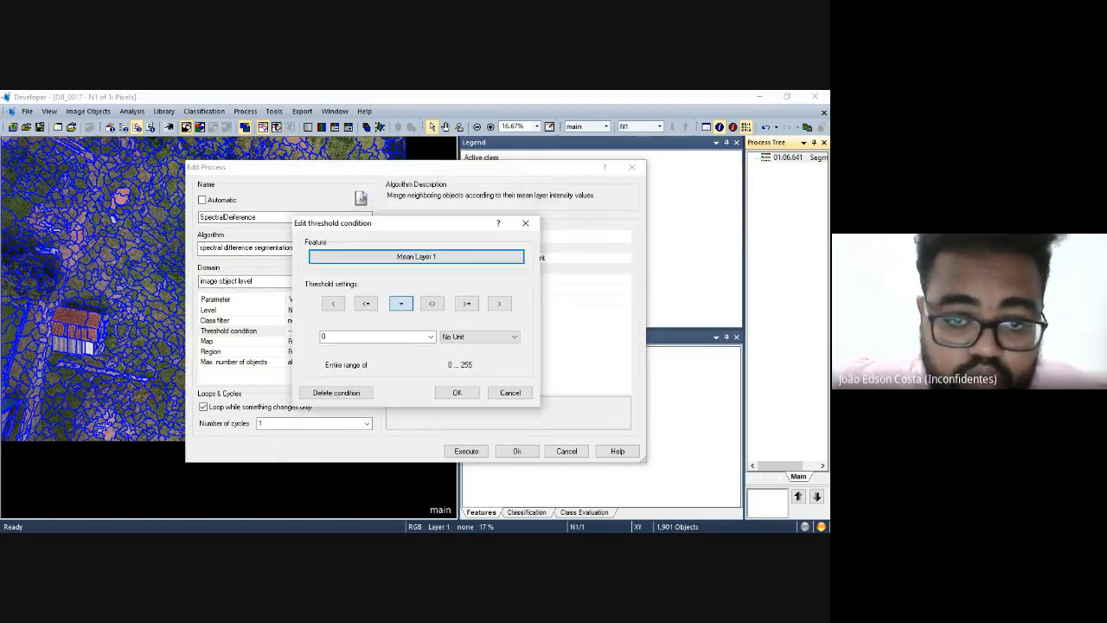
click(365, 303)
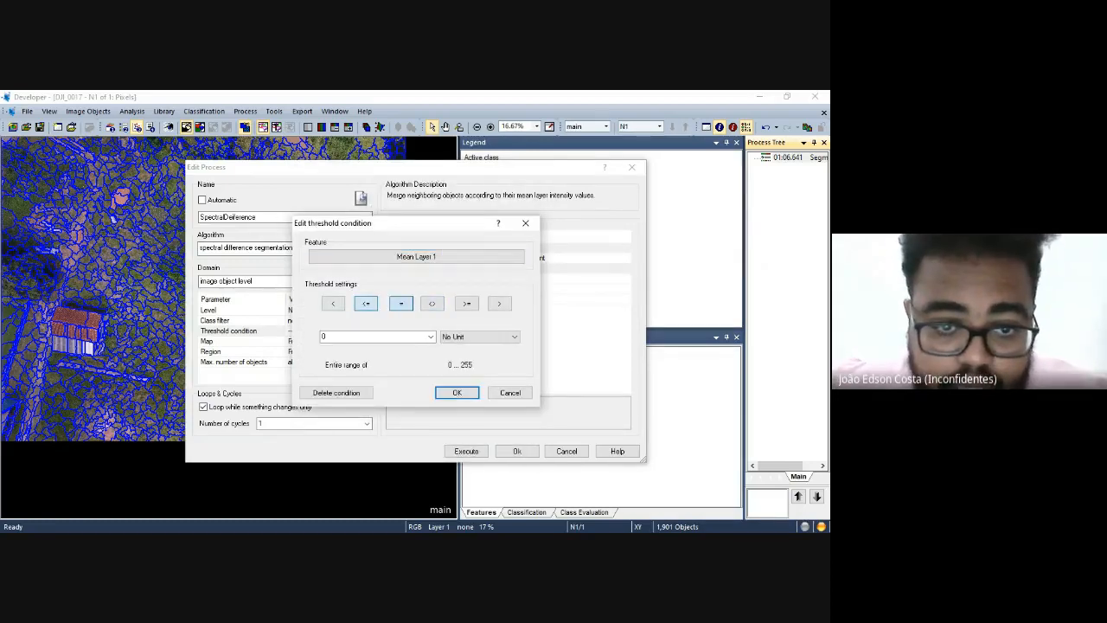
key(Tab)
text(20)
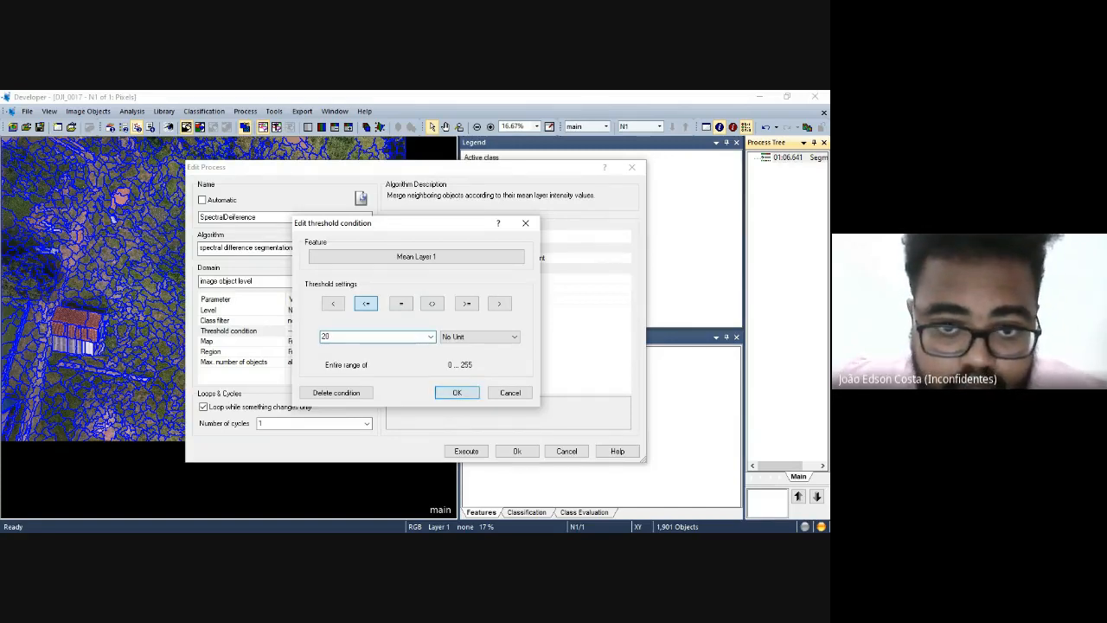
click(457, 392)
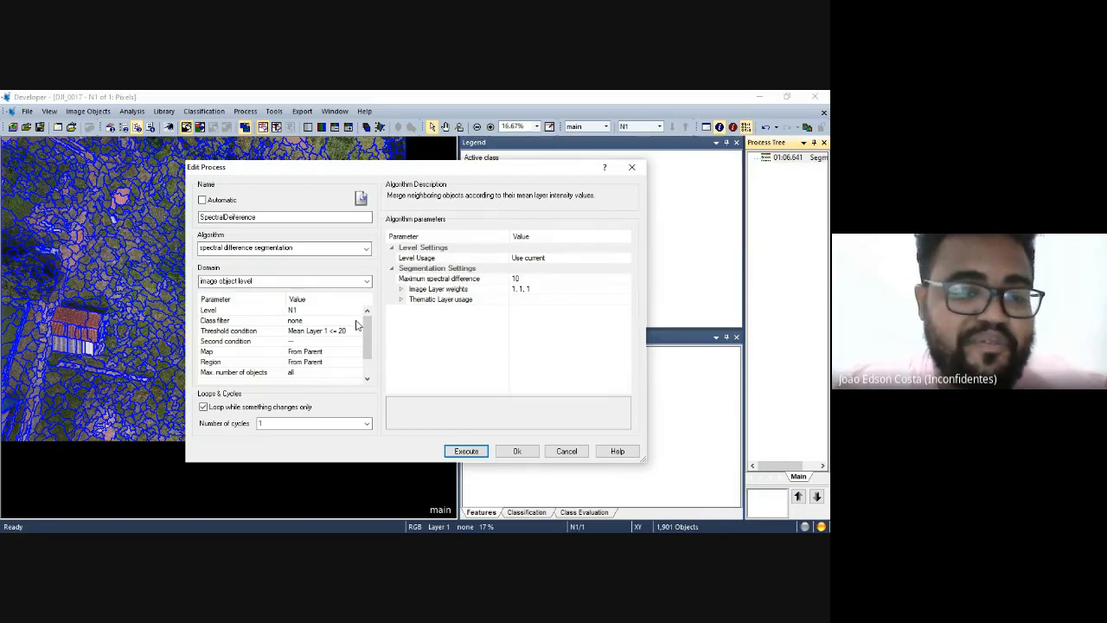
Check the feature choices for a second condition without picking one, and delete the Mean Layer 1 threshold condition.
click(339, 341)
click(356, 341)
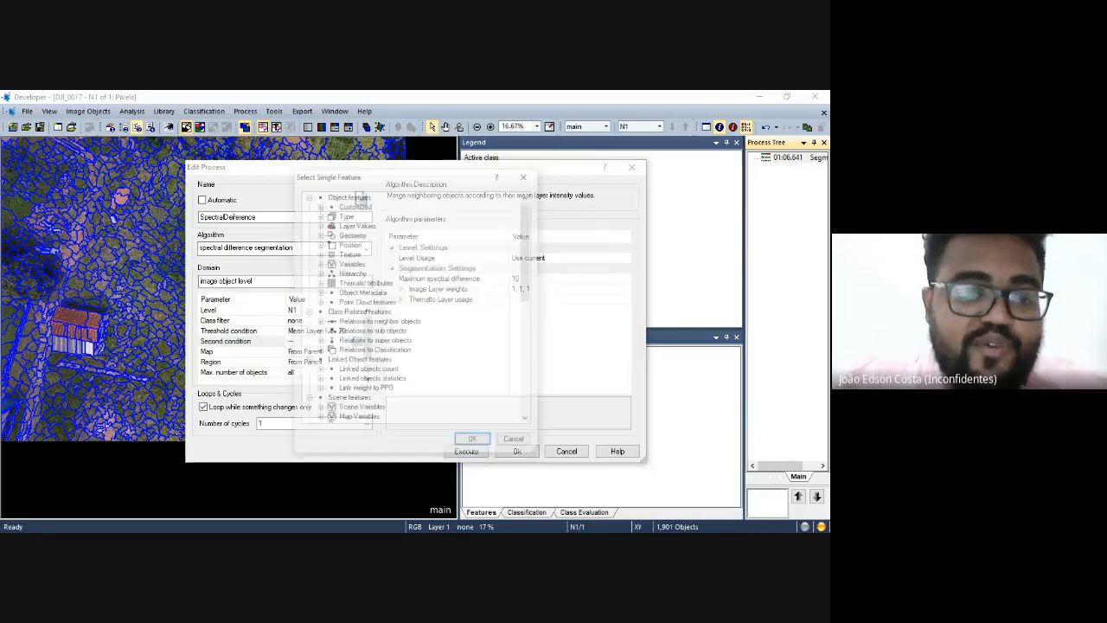
click(525, 173)
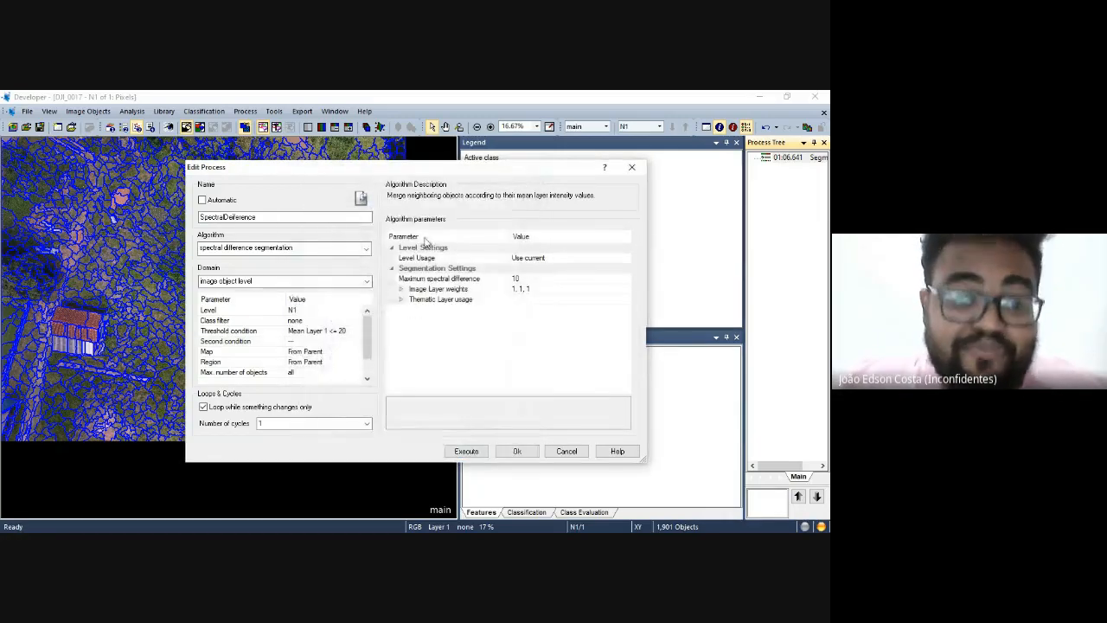
click(301, 329)
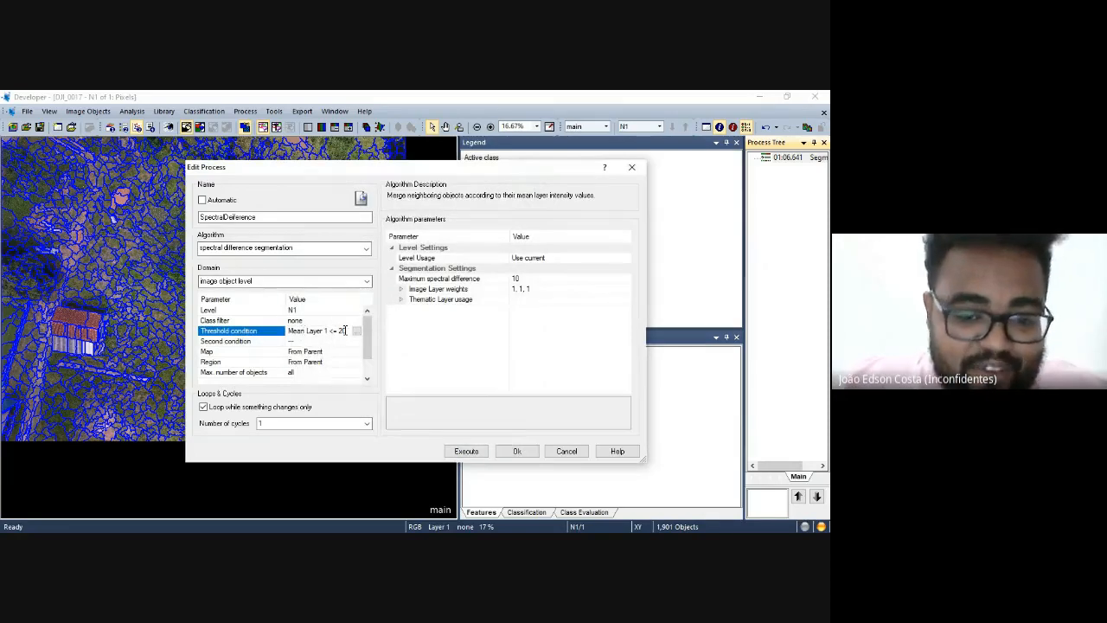
click(354, 332)
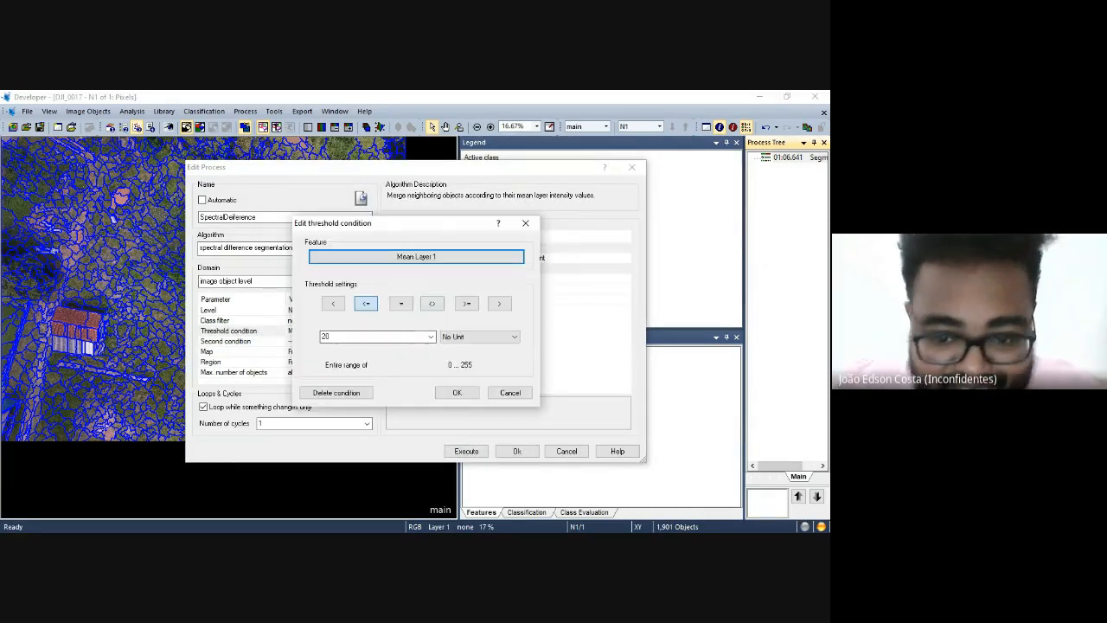
click(346, 392)
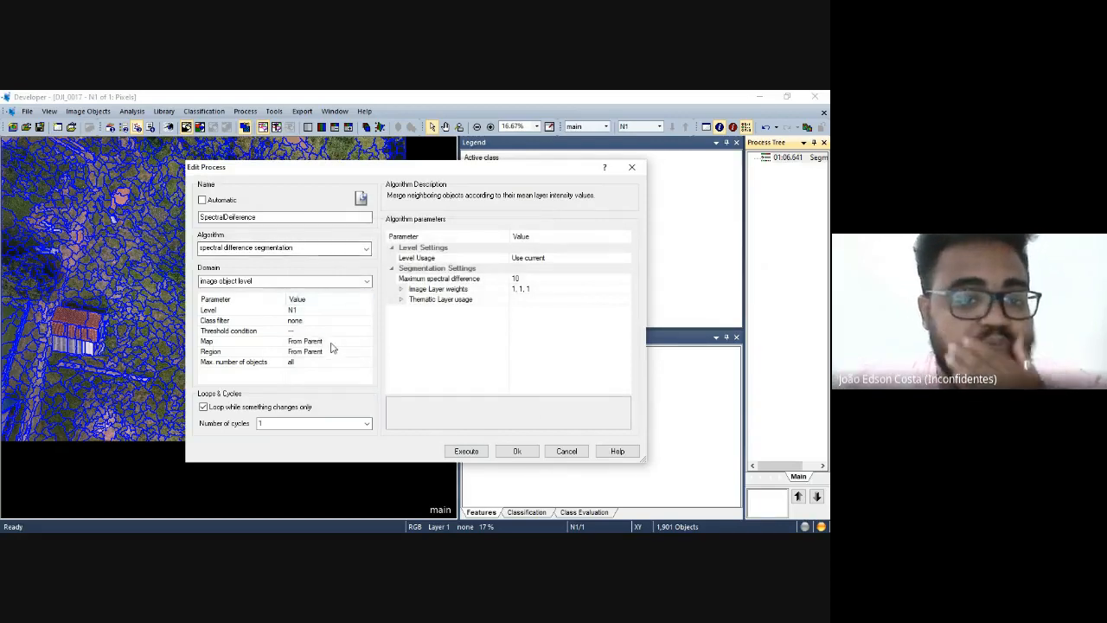
Review the domain's map, region and maximum number of objects options and the number of cycles without changing them.
click(322, 340)
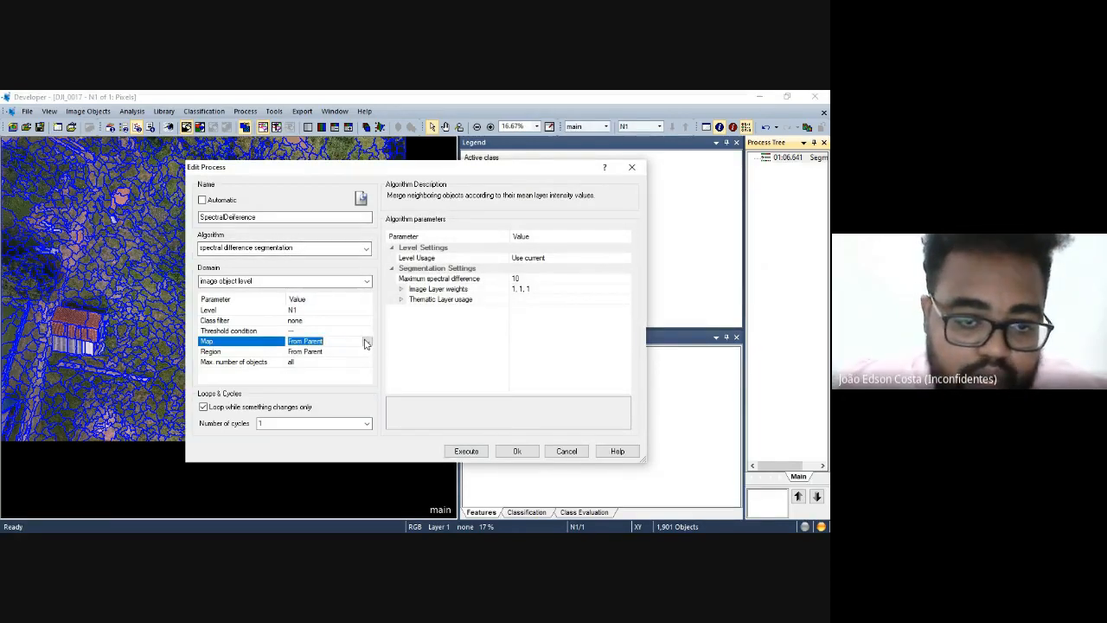
click(365, 344)
click(367, 355)
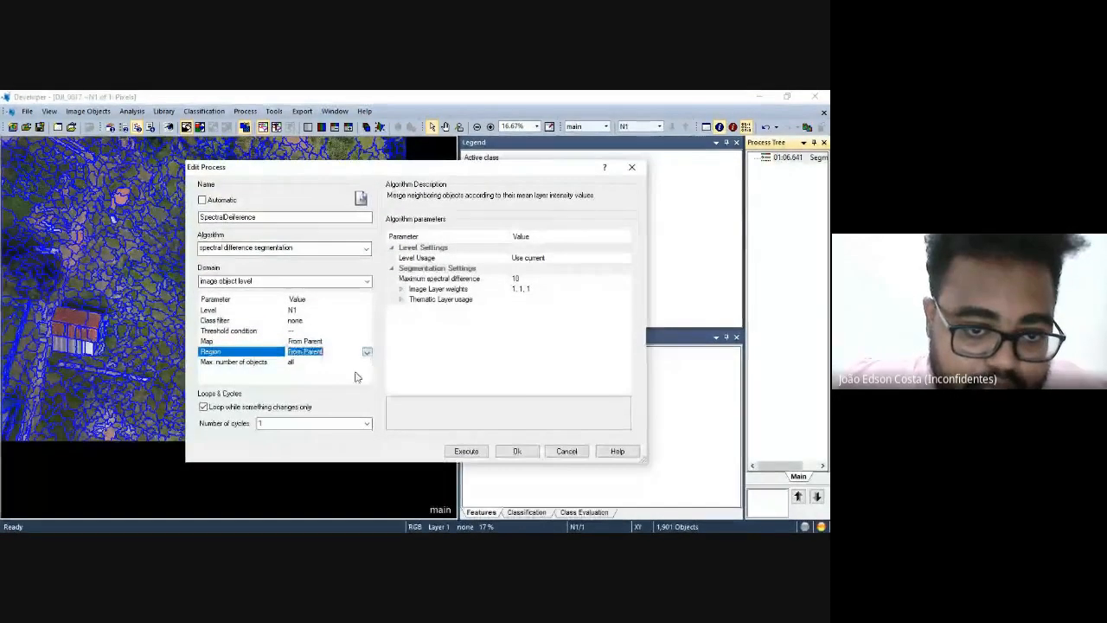
click(298, 362)
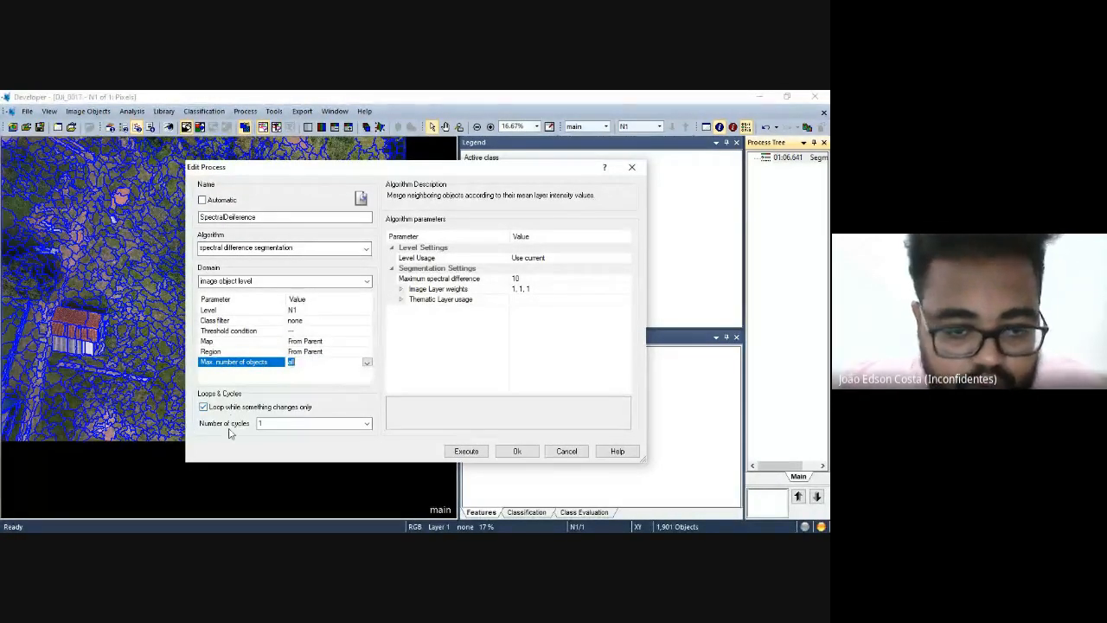
click(366, 424)
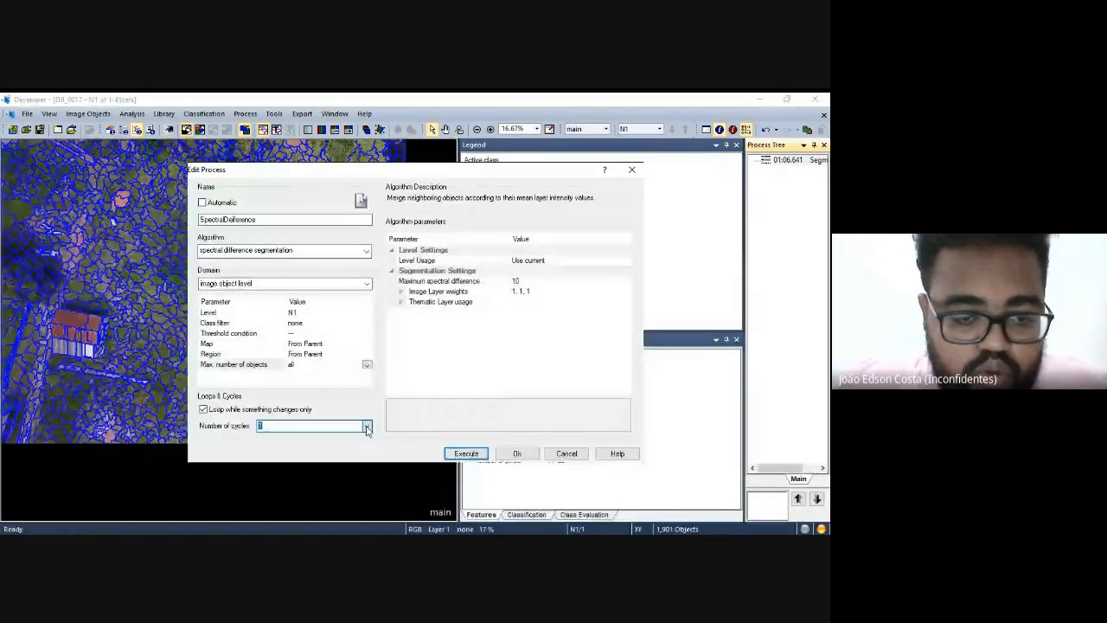
Keep Level Usage on Use current and set the maximum spectral difference to 30.
click(548, 261)
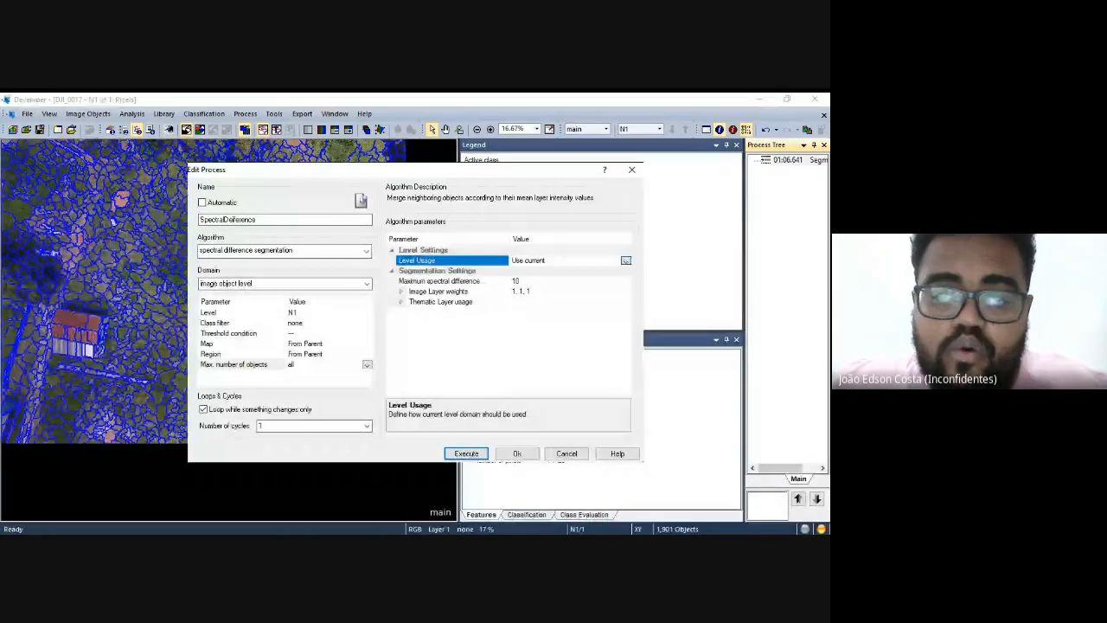
click(625, 260)
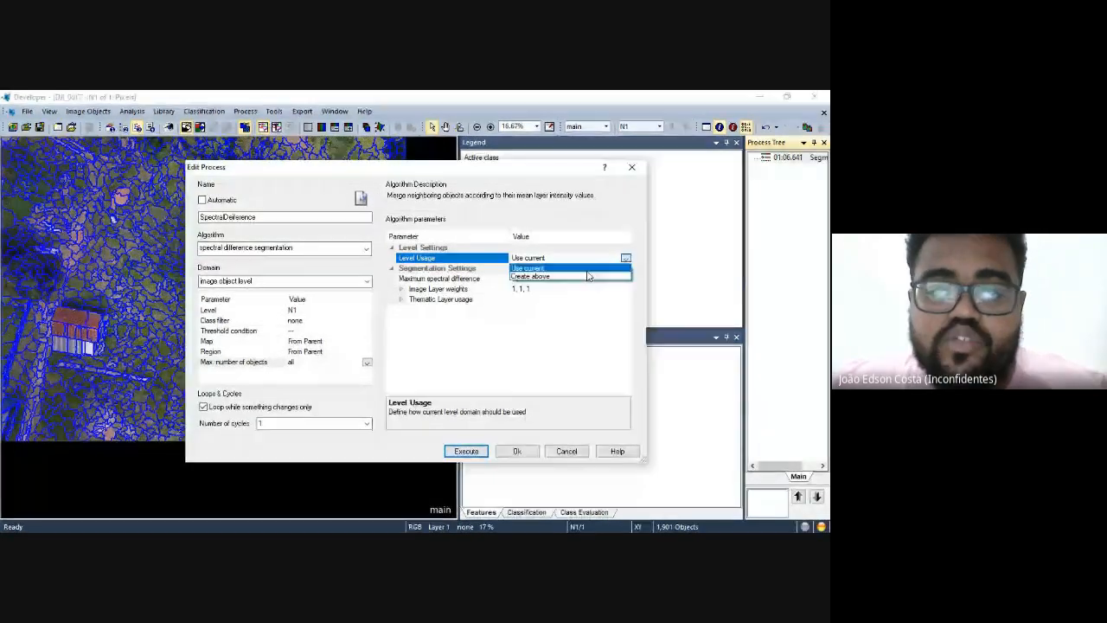
click(587, 278)
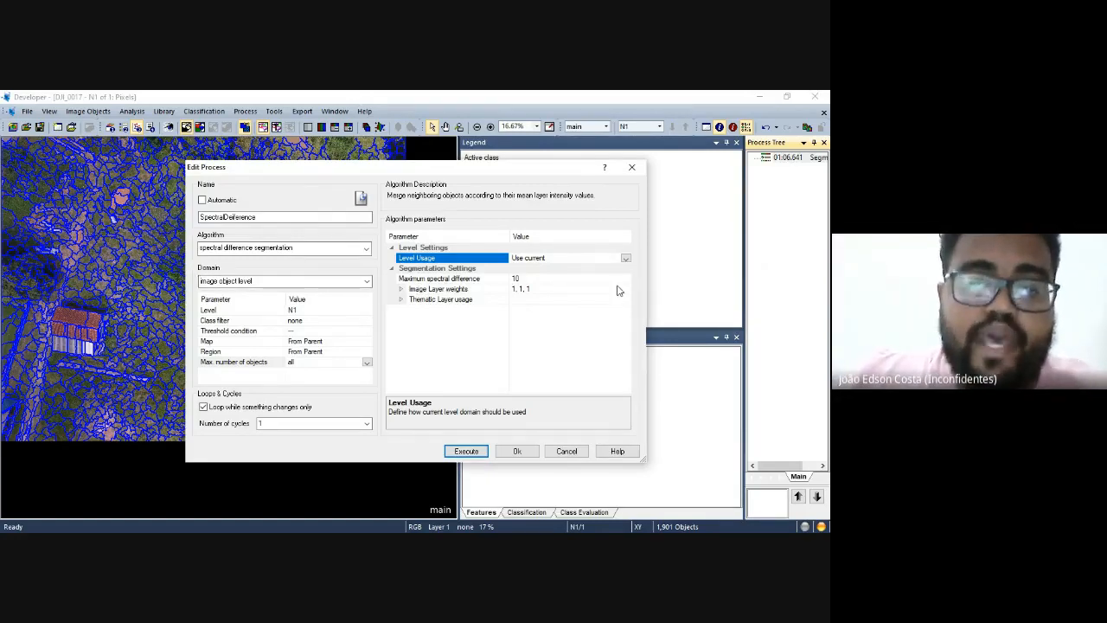
click(542, 279)
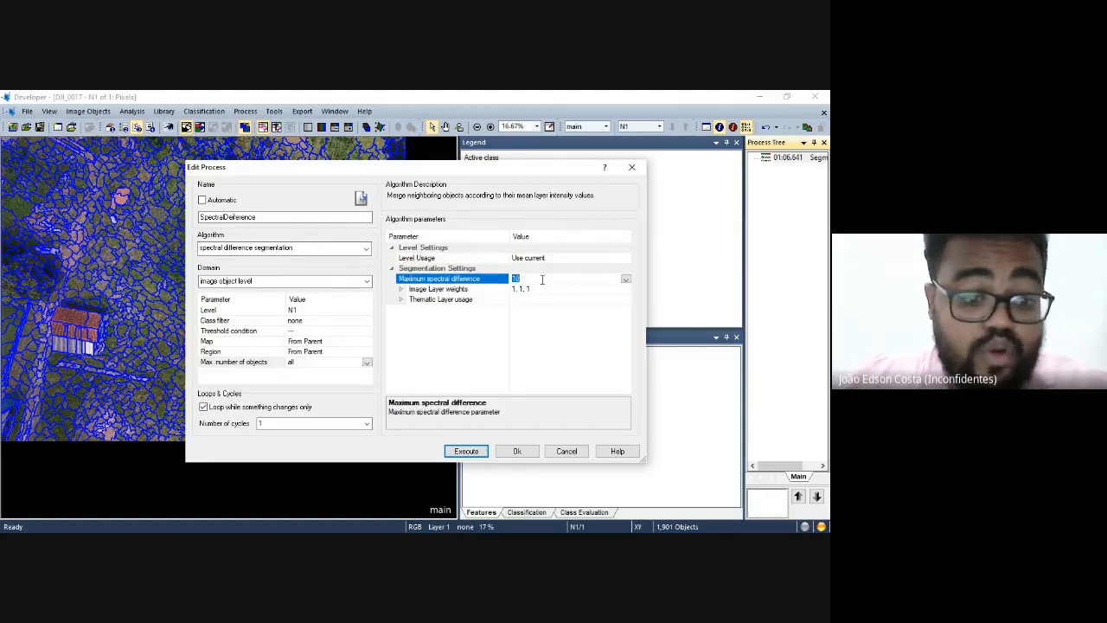
text(30)
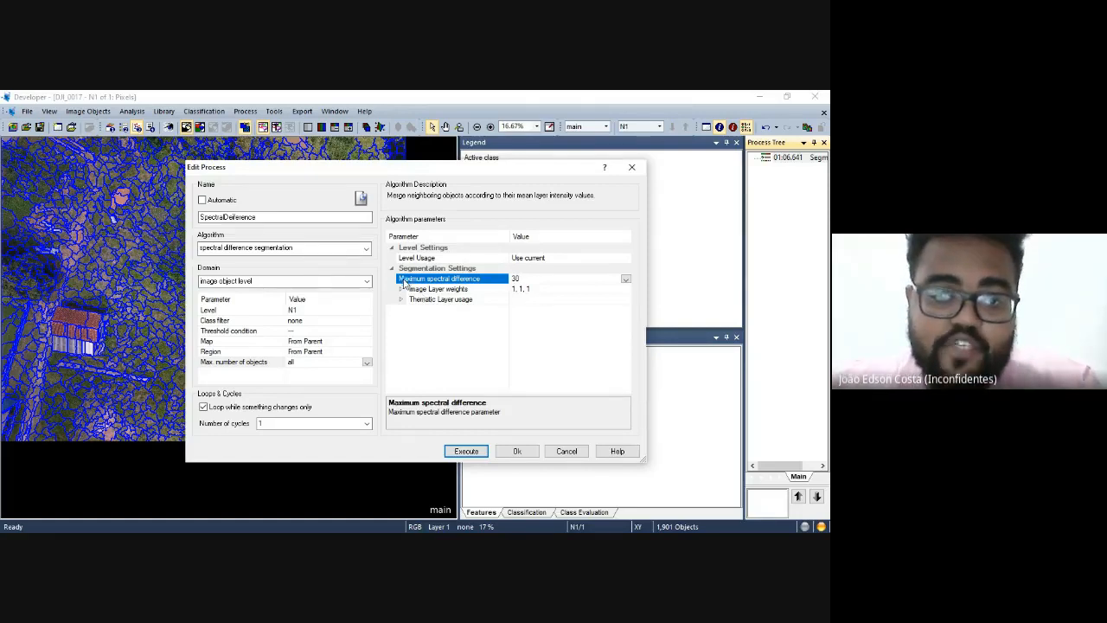
Review the image layer weights and the thematic layer usage settings without changing them.
click(402, 289)
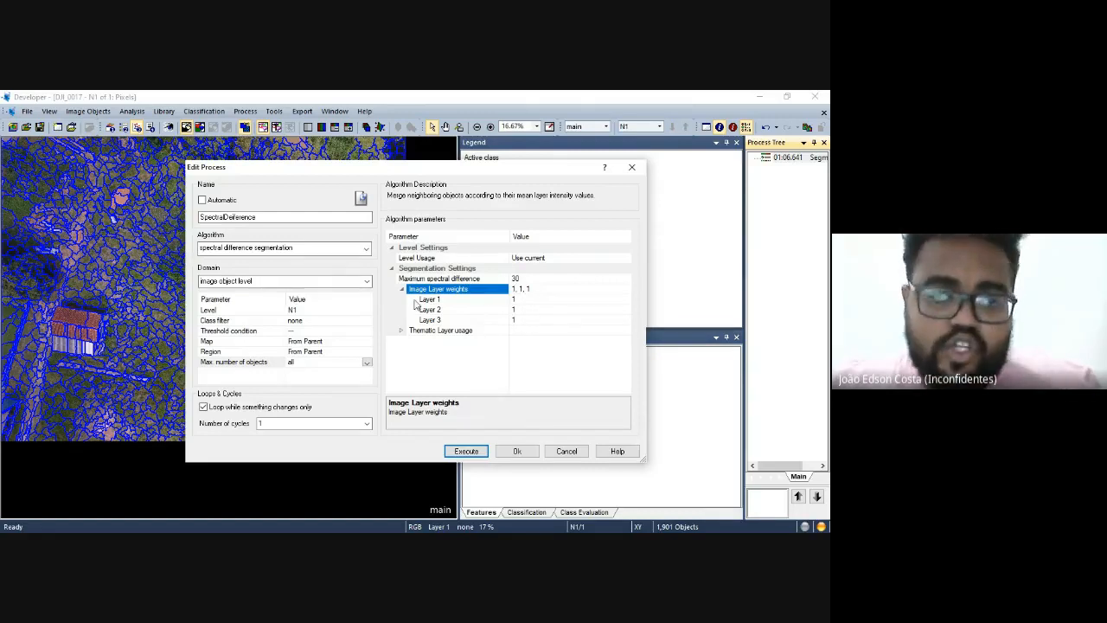
click(403, 291)
click(402, 299)
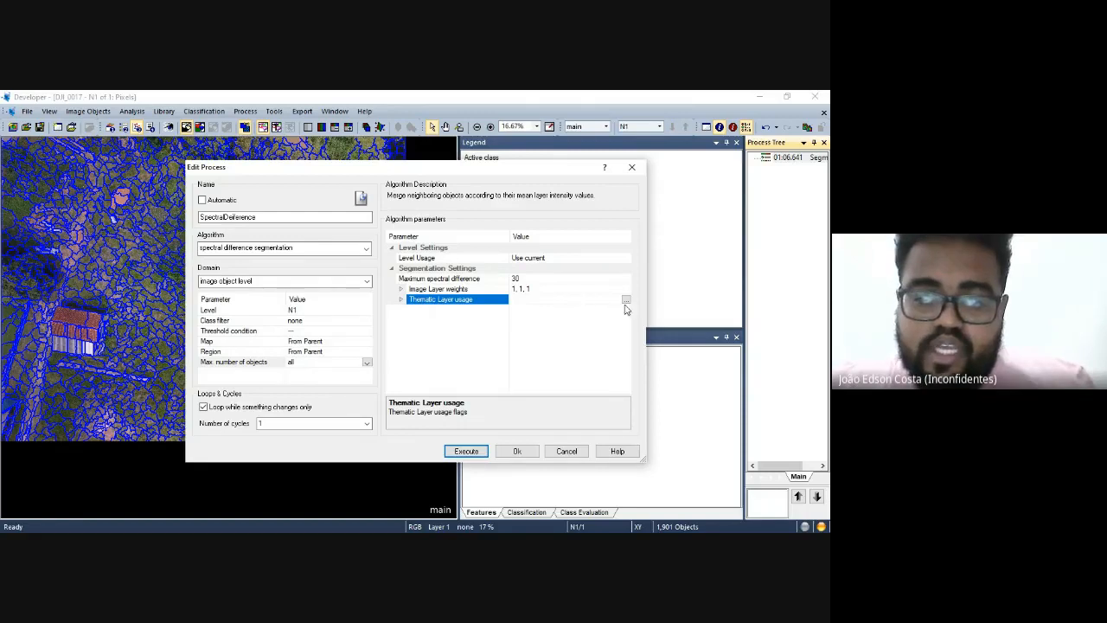
click(626, 300)
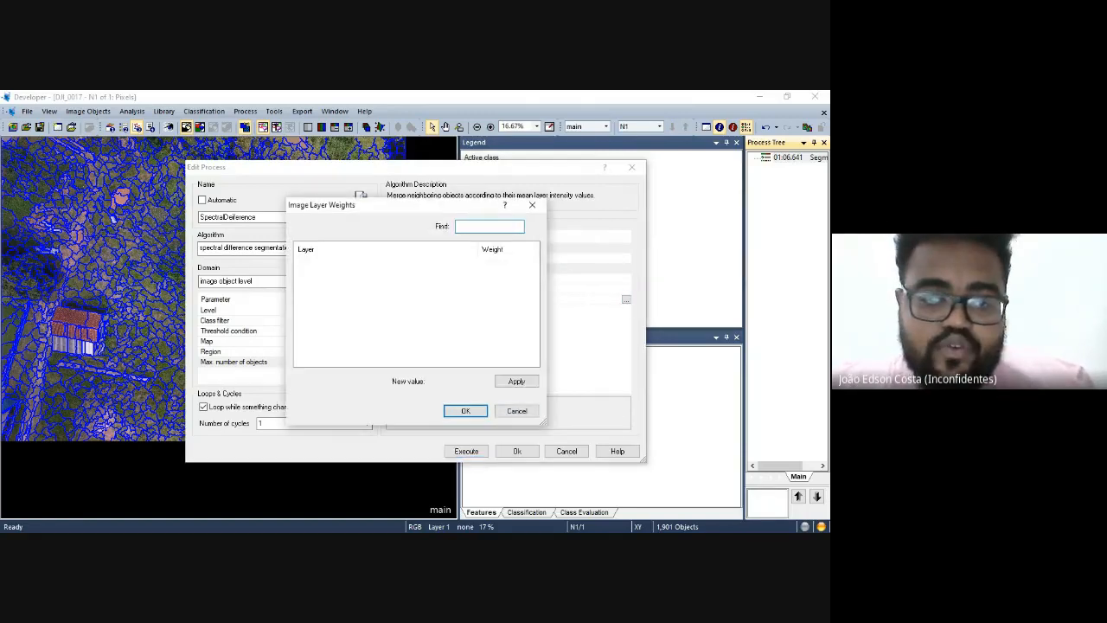
click(510, 411)
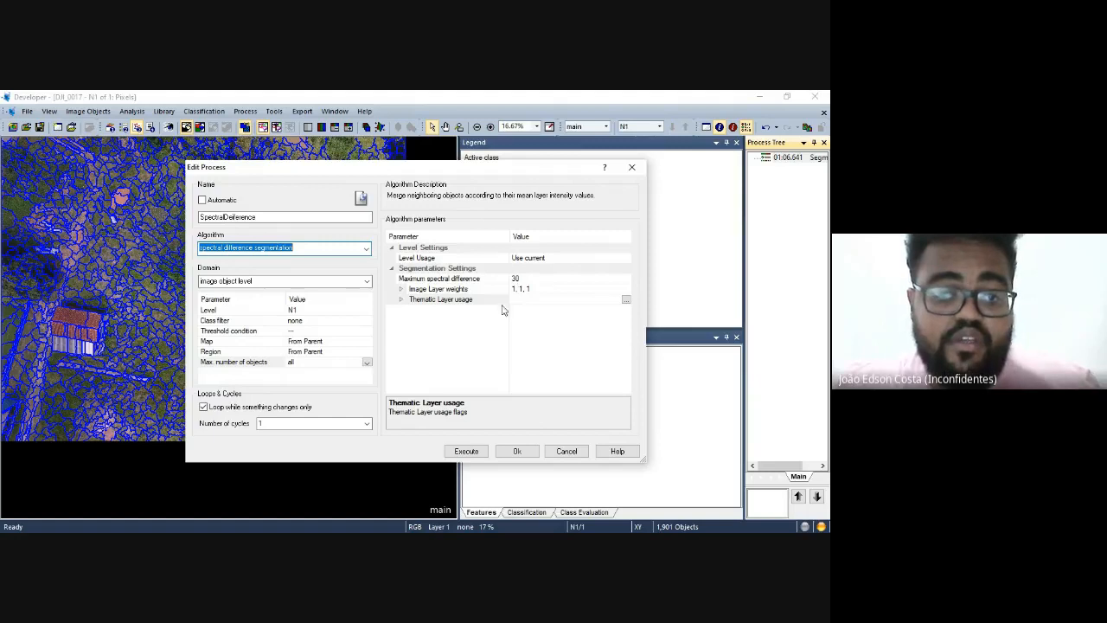
Save the spectral difference process to the rule set without running it, accepting its custom name.
click(518, 451)
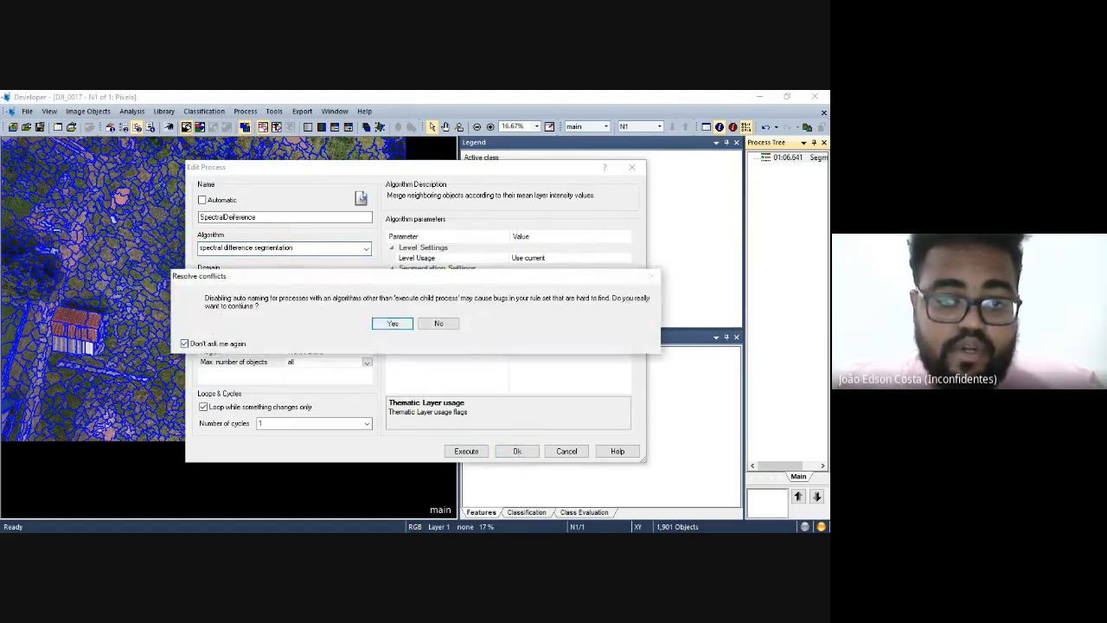
click(390, 325)
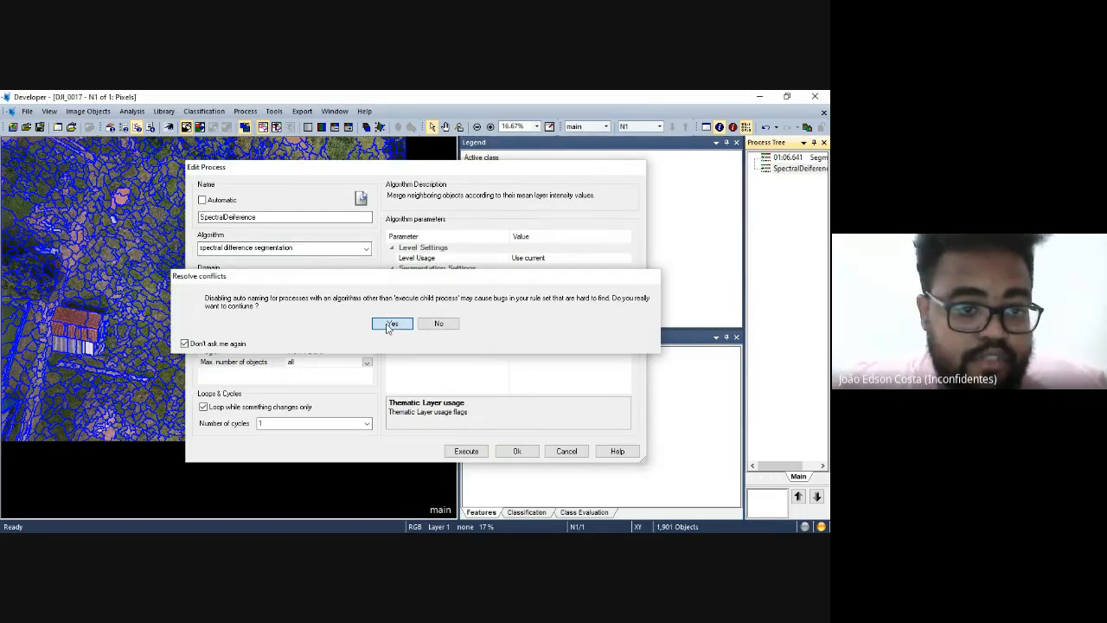
click(390, 325)
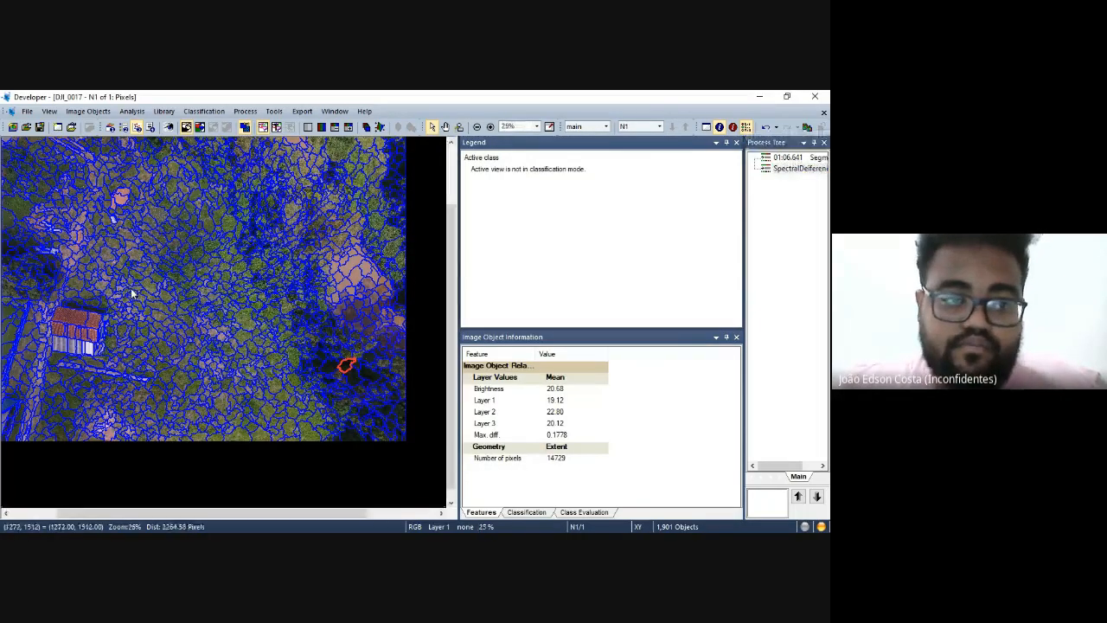
Select a dark green vegetation segment to the right of the building and inspect its outline and mean layer values.
scroll(132, 294, up, 3)
scroll(150, 287, down, 3)
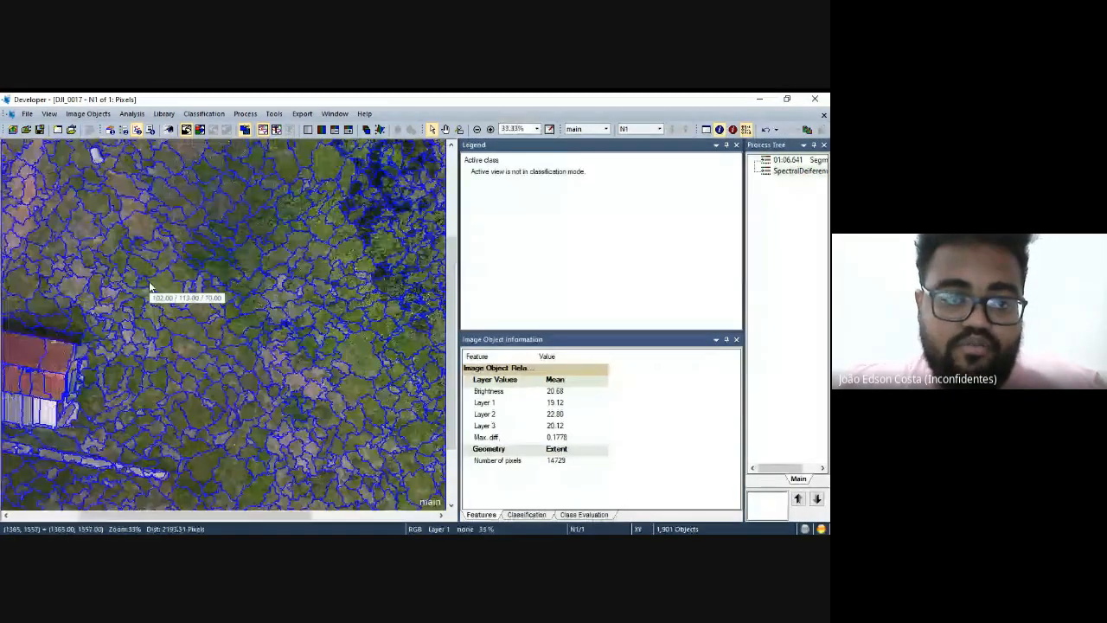
scroll(189, 278, down, 2)
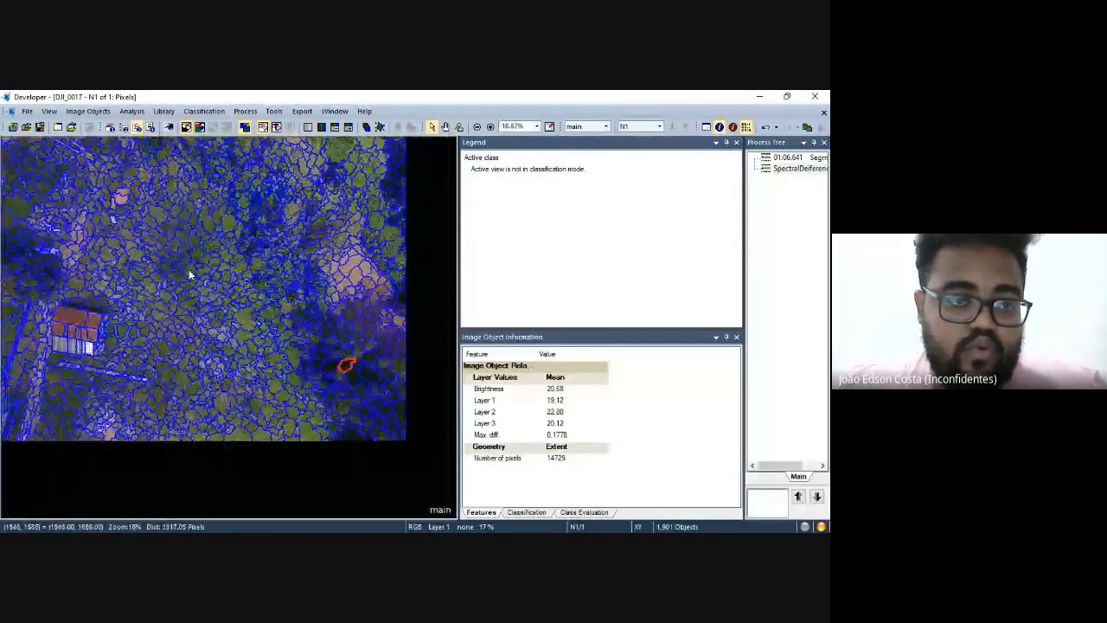
click(303, 346)
click(176, 277)
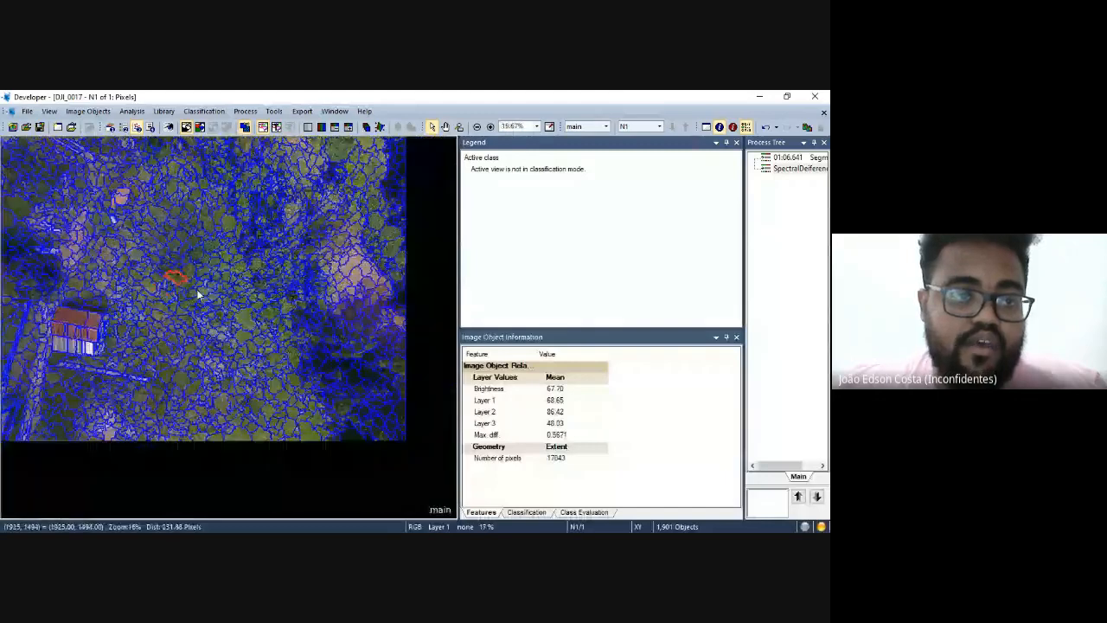
scroll(196, 288, up, 8)
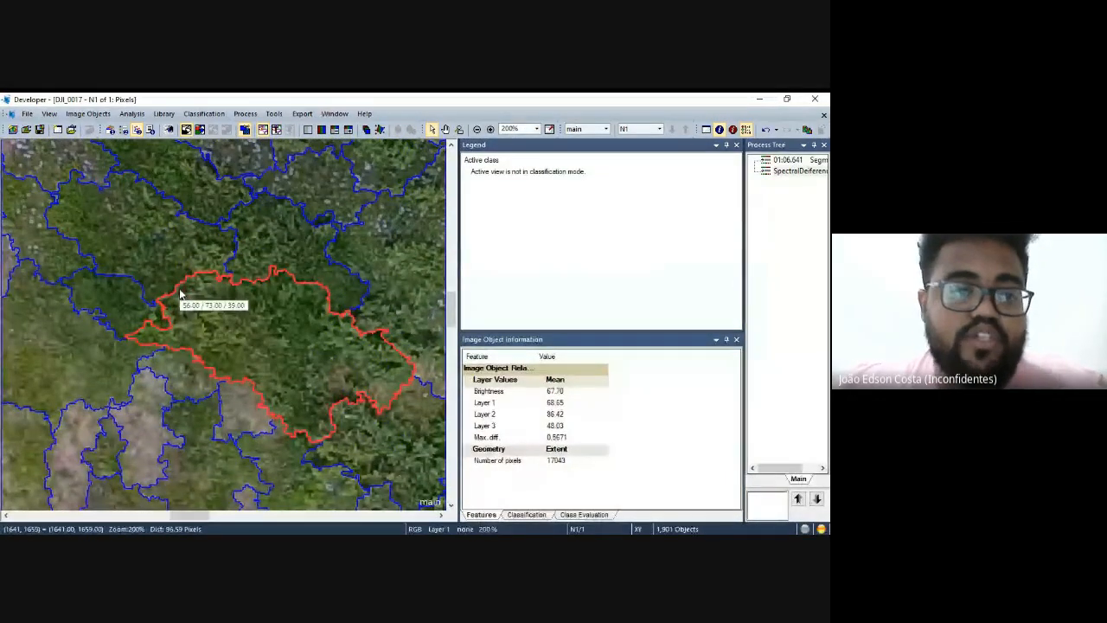
Compare the mean layer values of the vegetation segment with those of the segment adjoining its upper-left edge.
click(182, 254)
click(206, 291)
click(181, 253)
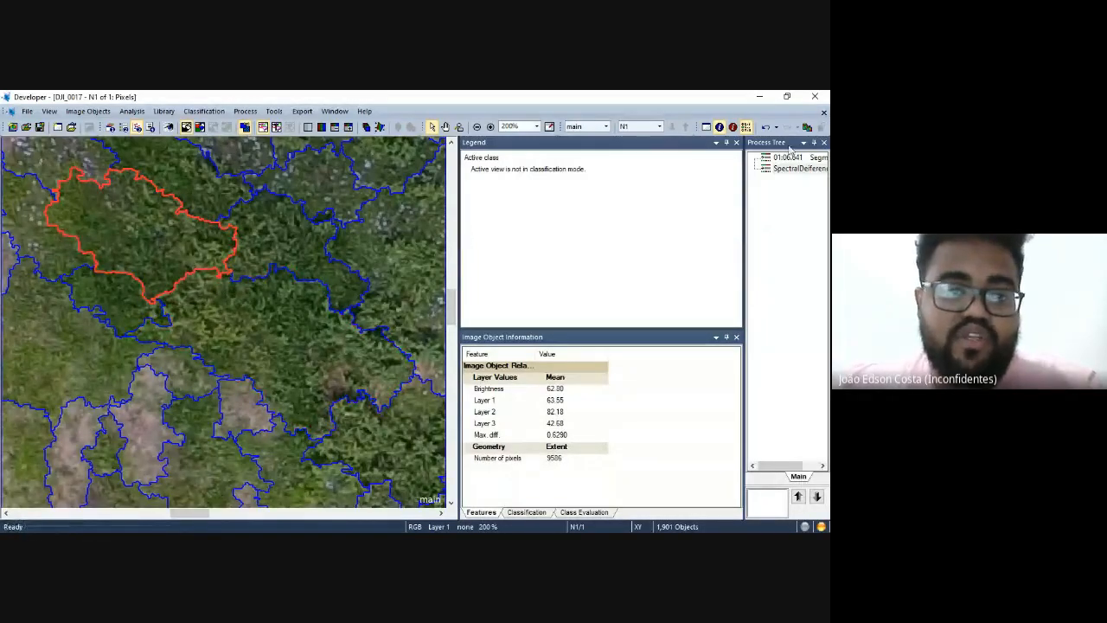
click(225, 275)
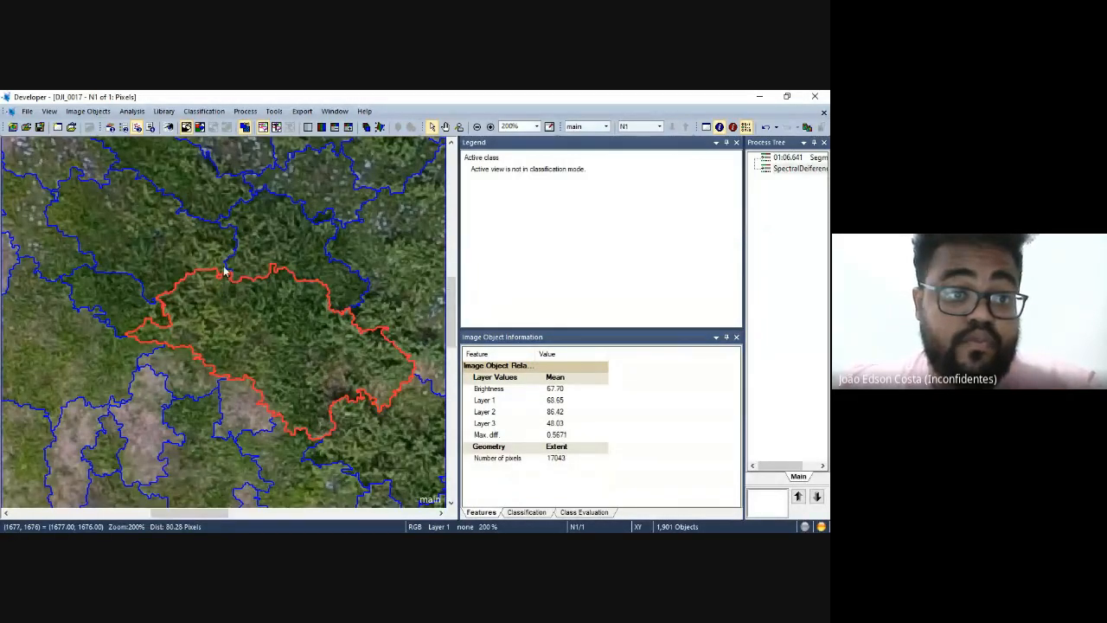
scroll(223, 271, down, 1)
scroll(223, 272, down, 2)
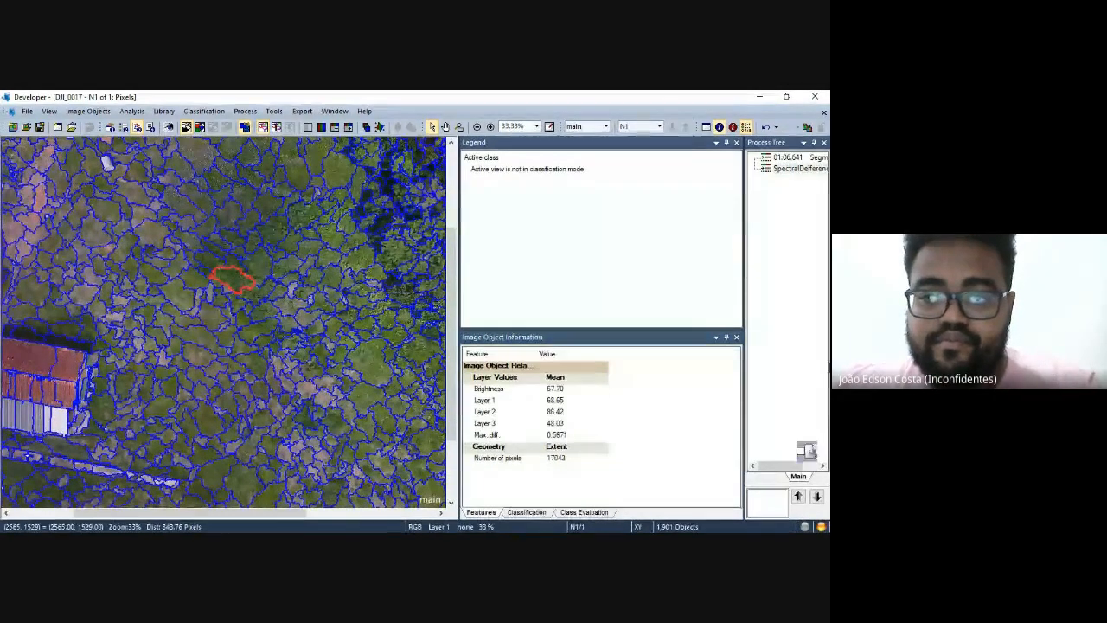
Execute the saved spectral difference process on the segmented image objects.
right_click(785, 176)
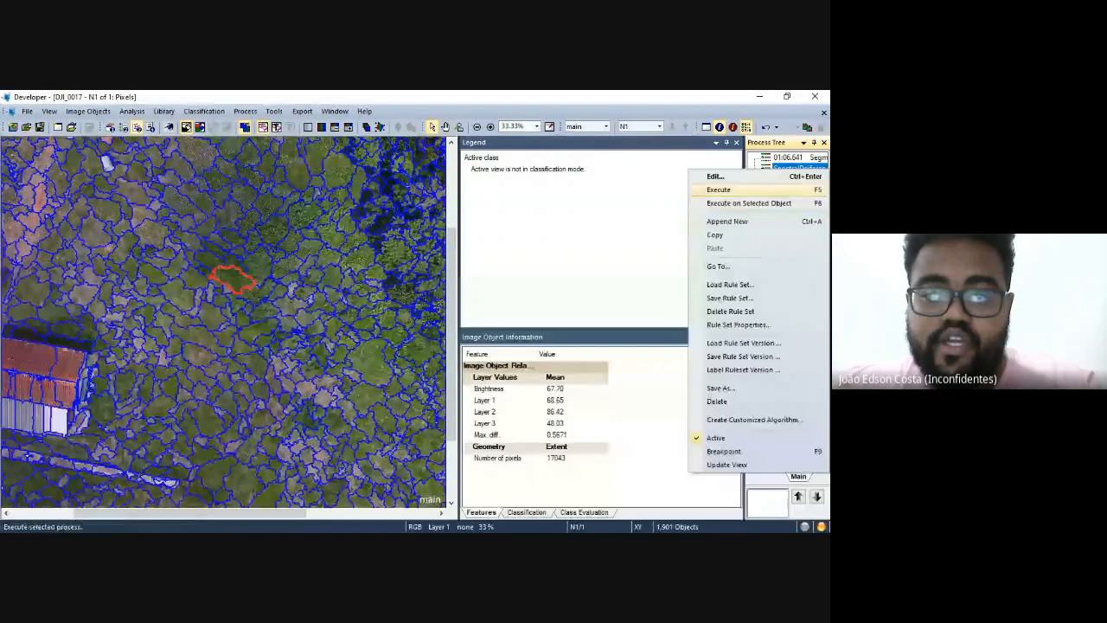
click(749, 194)
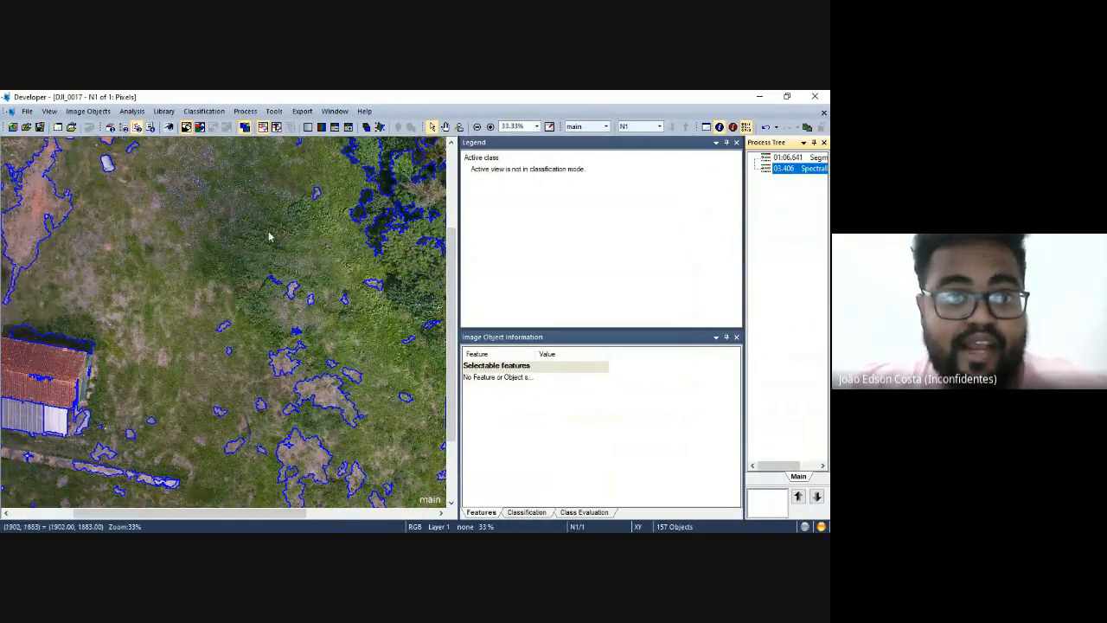
Select the large merged vegetation object and examine its extent and mean layer values around the building.
click(221, 234)
scroll(221, 235, down, 5)
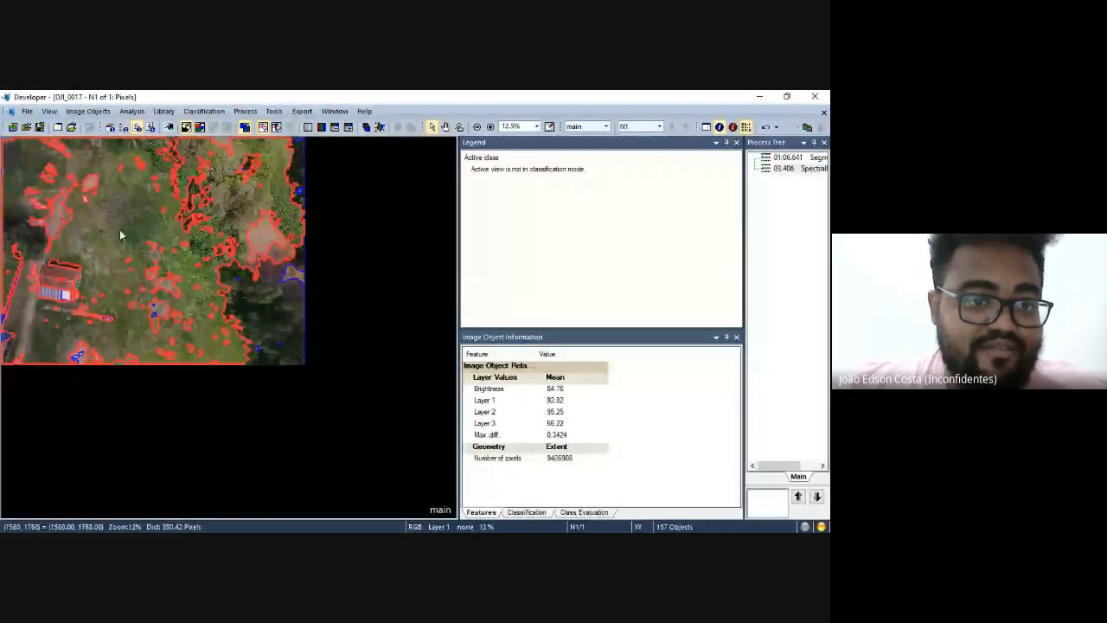
scroll(49, 290, up, 1)
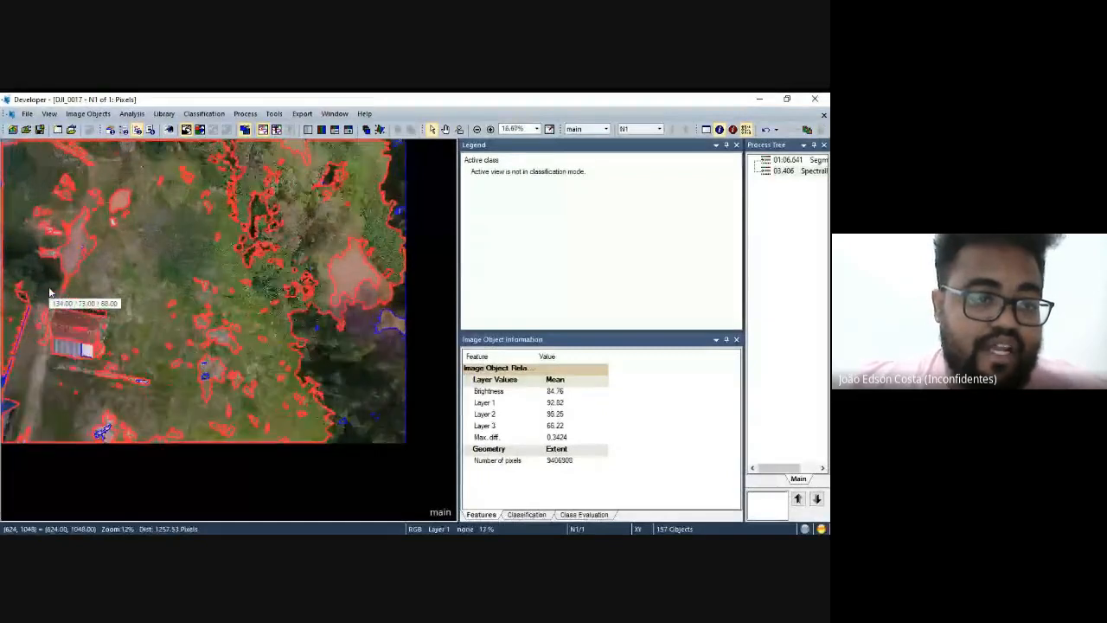
scroll(49, 290, up, 3)
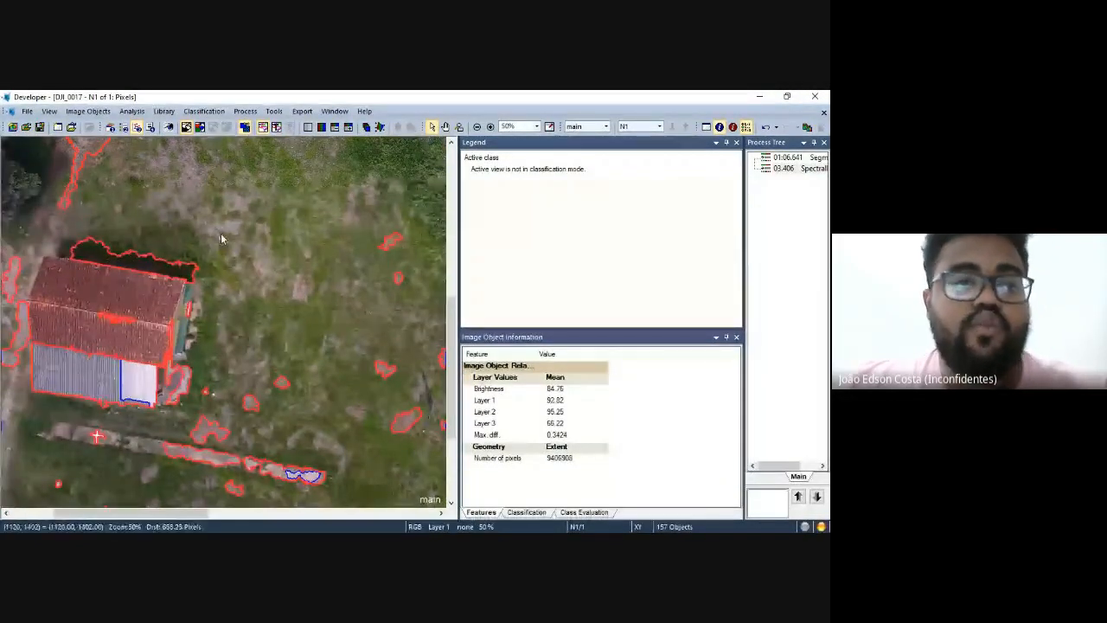
click(221, 234)
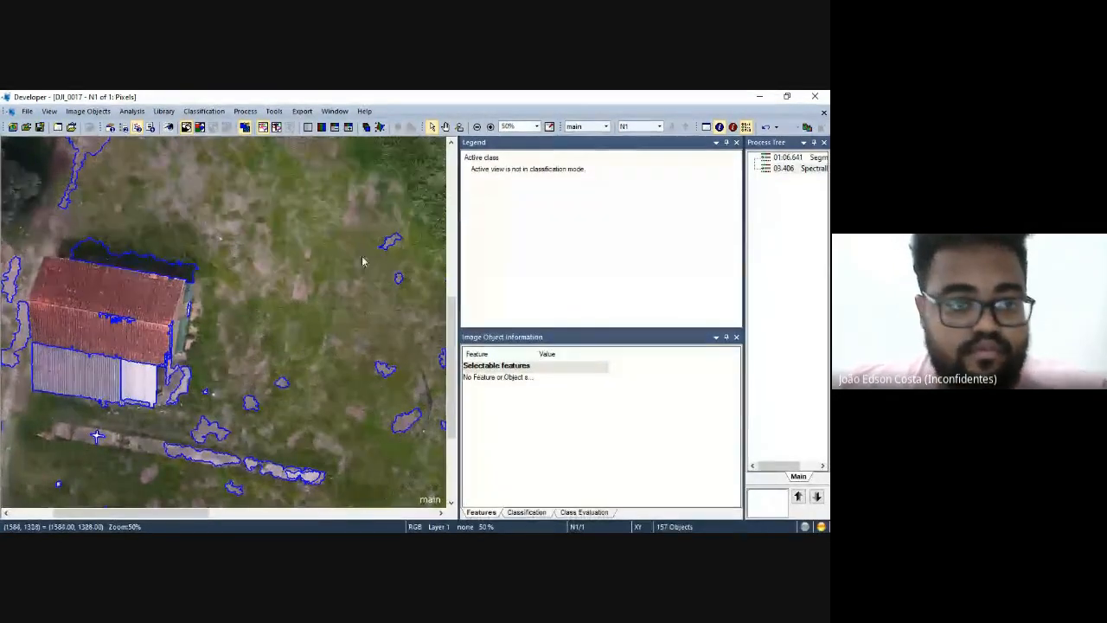
click(98, 340)
scroll(244, 243, down, 1)
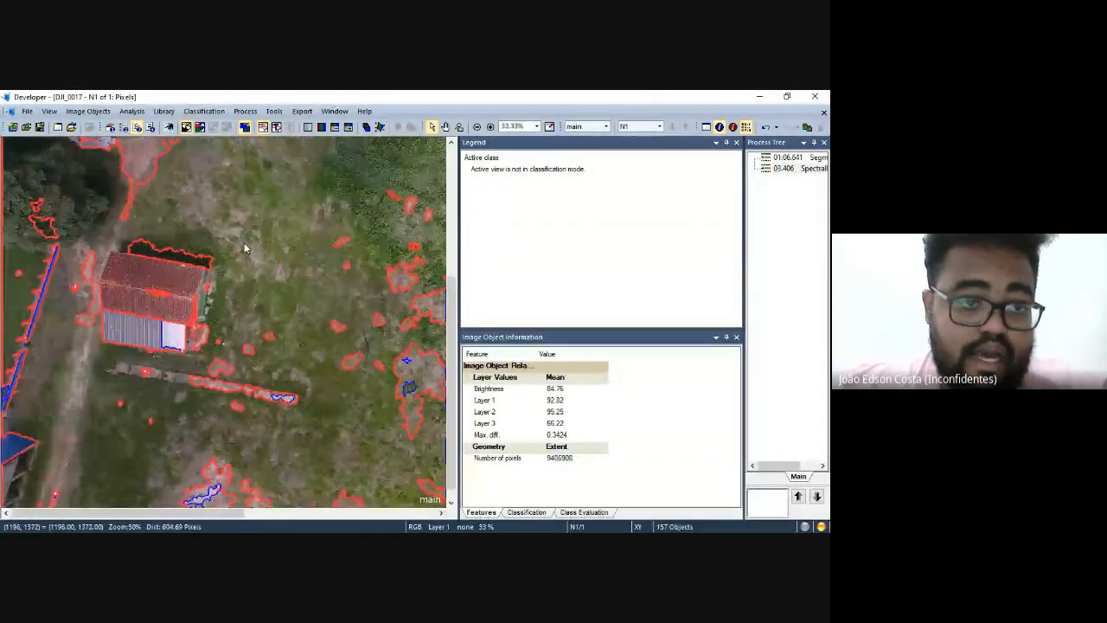
scroll(244, 242, up, 2)
scroll(129, 286, down, 1)
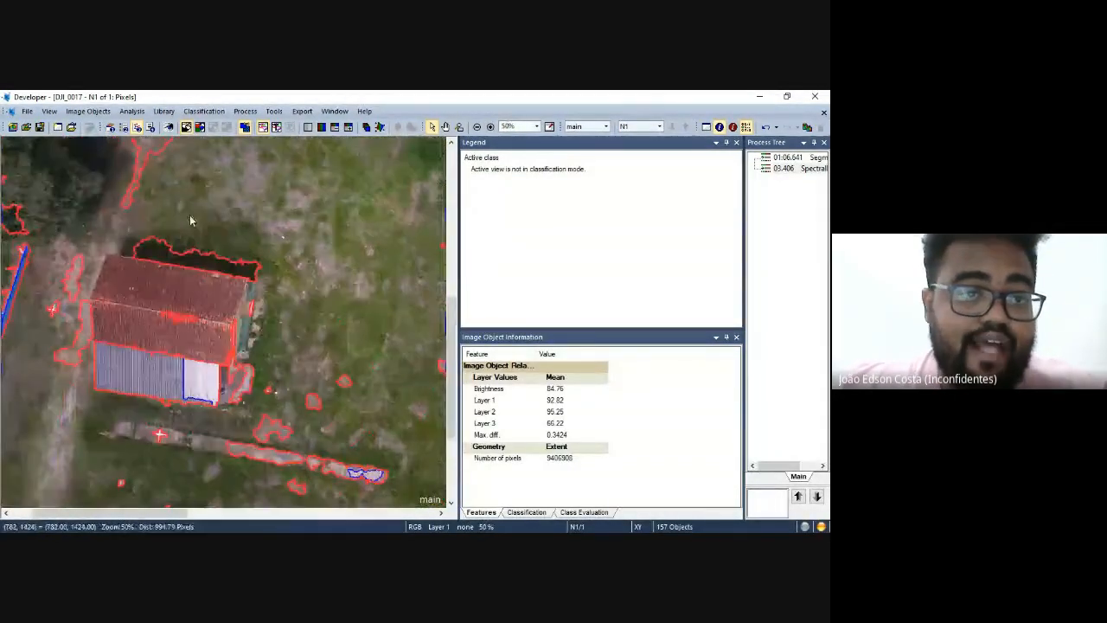
scroll(189, 215, down, 2)
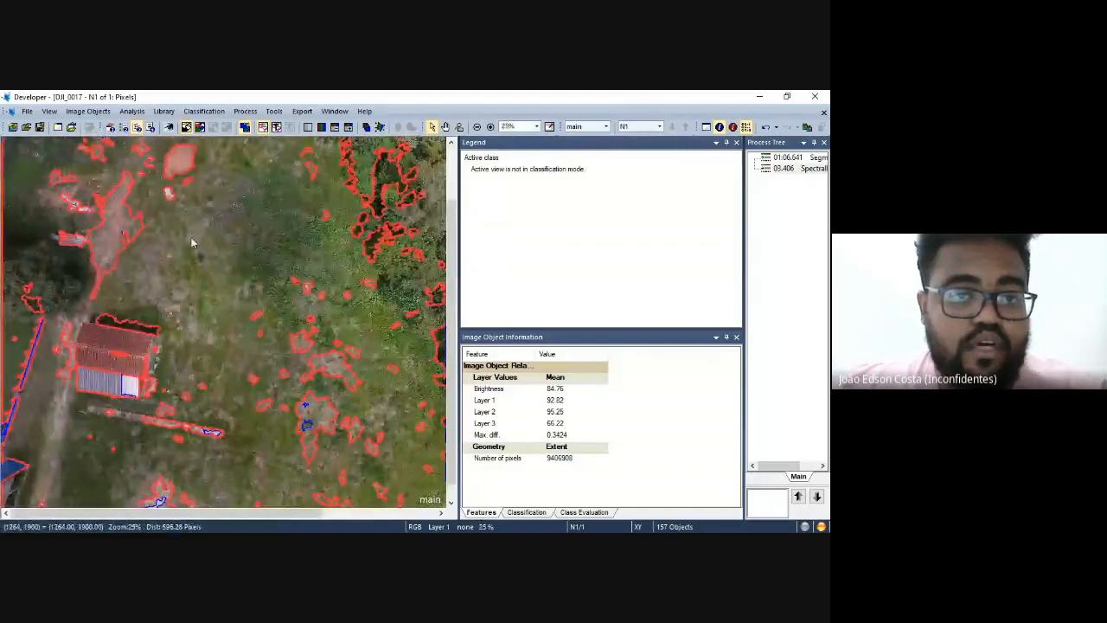
Set the spectral difference process's maximum spectral difference to 10 and execute it on the current objects.
right_click(791, 169)
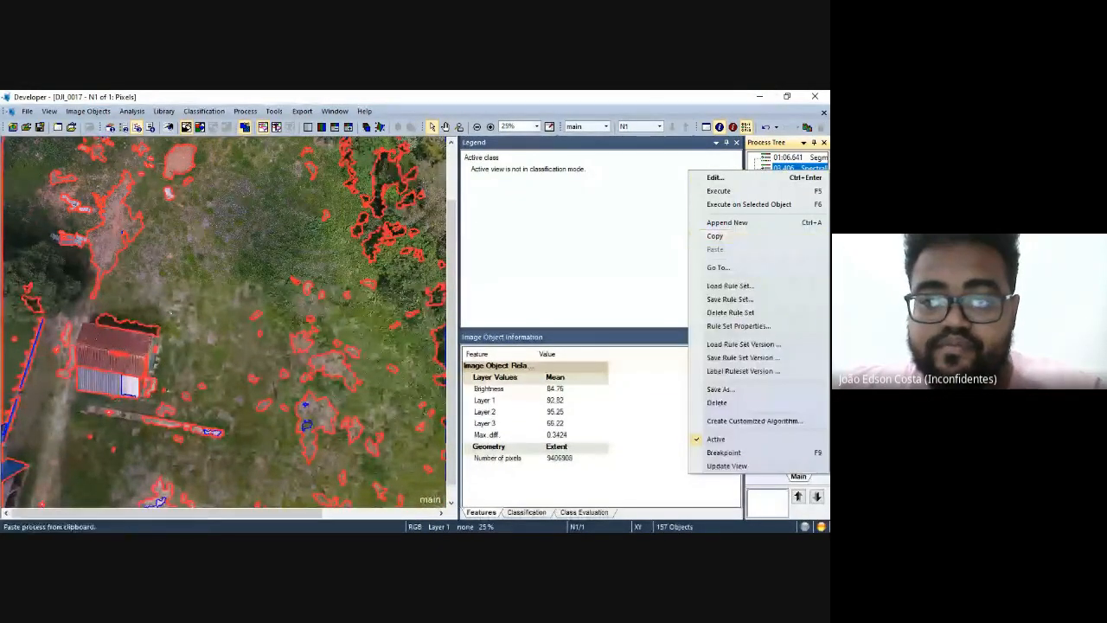
click(782, 171)
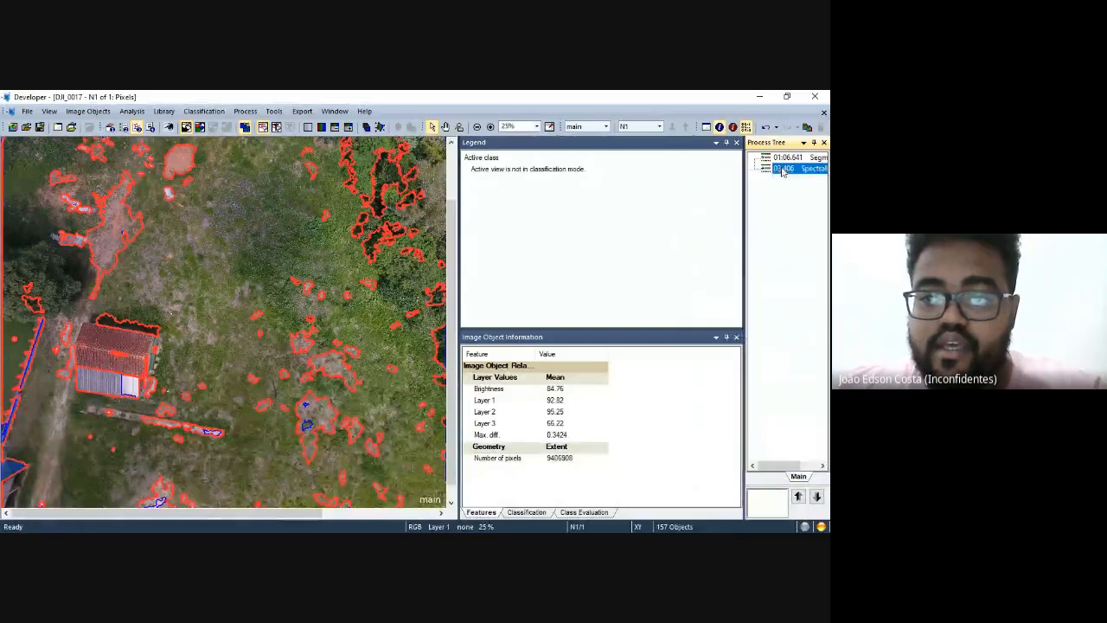
double_click(783, 171)
click(515, 278)
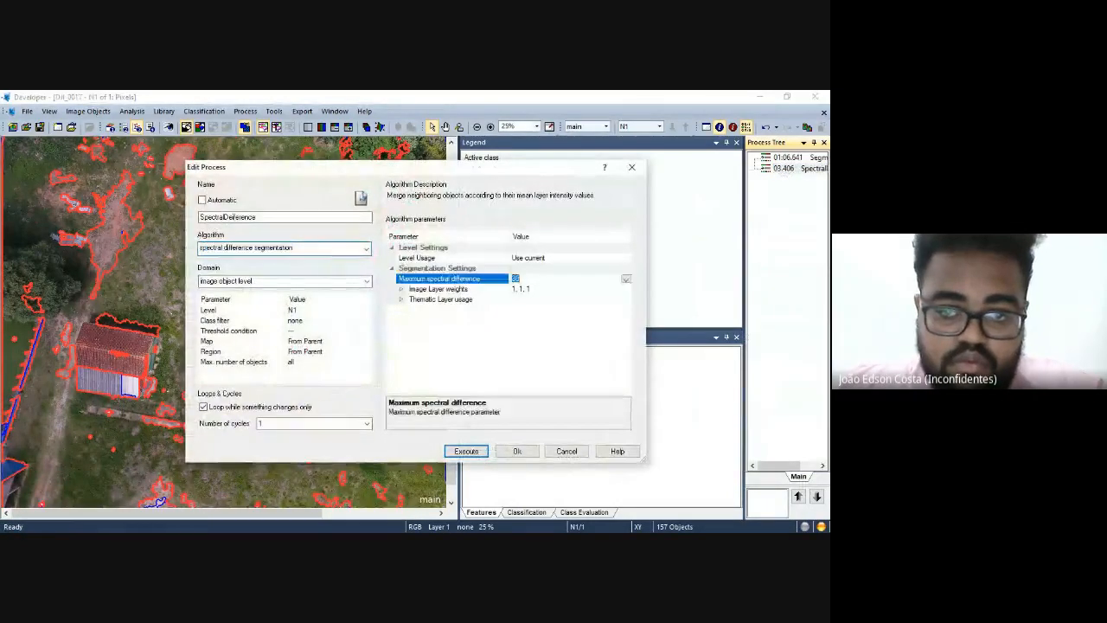
text(10)
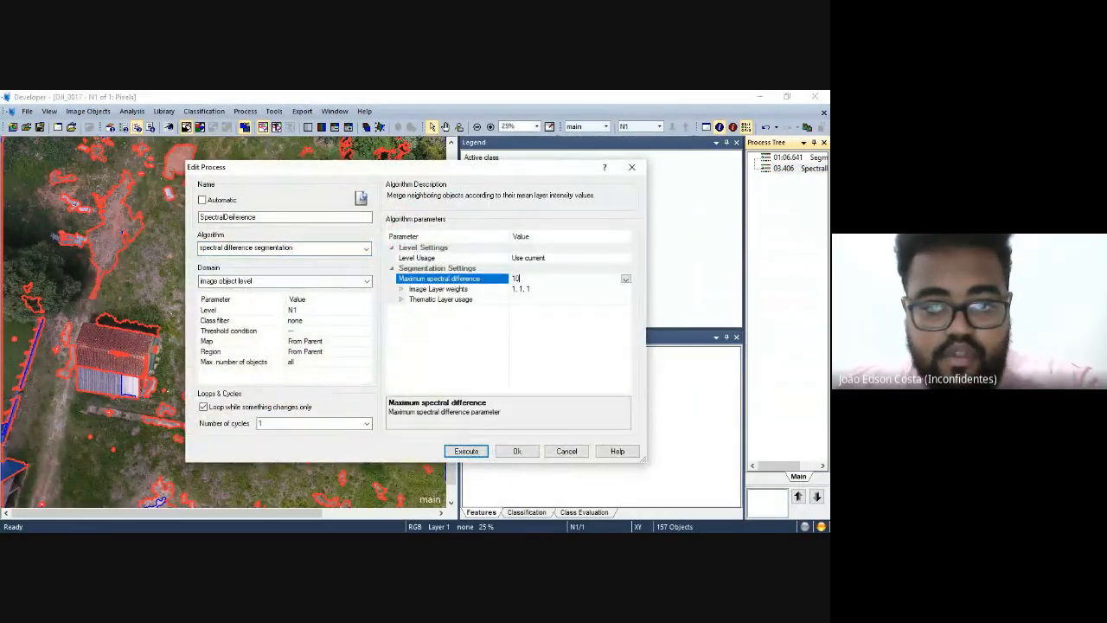
click(466, 451)
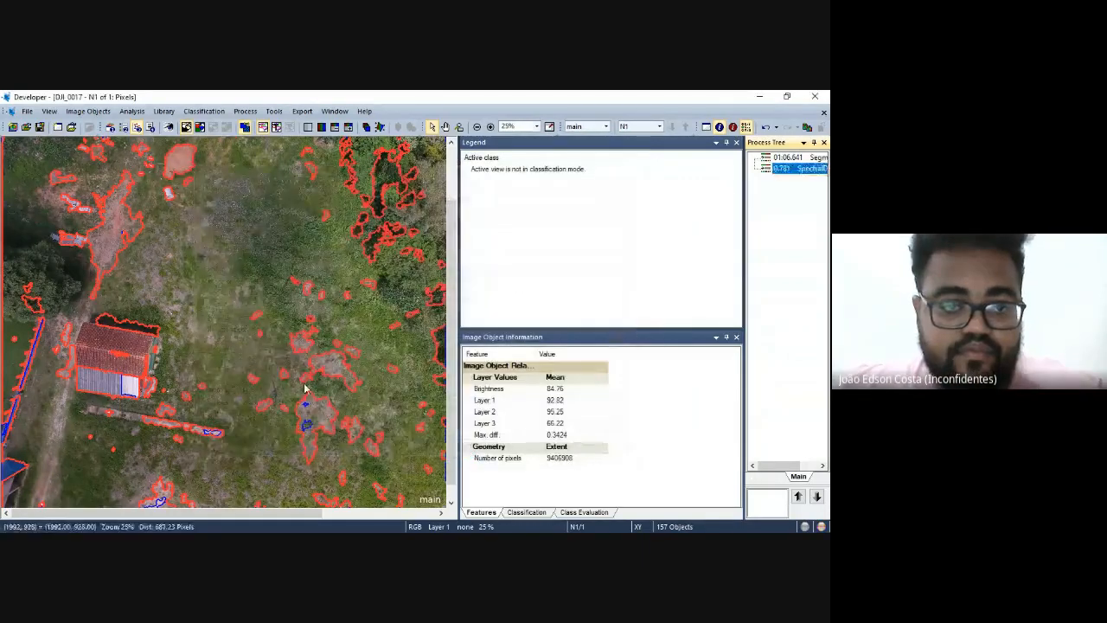
Examine the object outlines around the building and the bare soil patches in the field.
scroll(268, 267, down, 1)
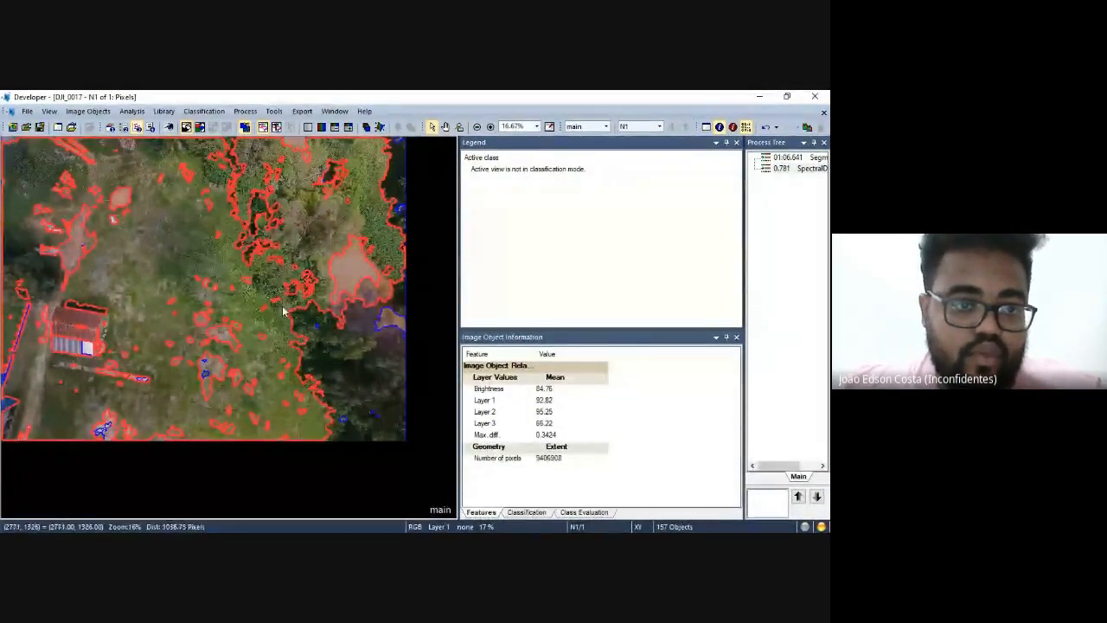
scroll(145, 269, up, 1)
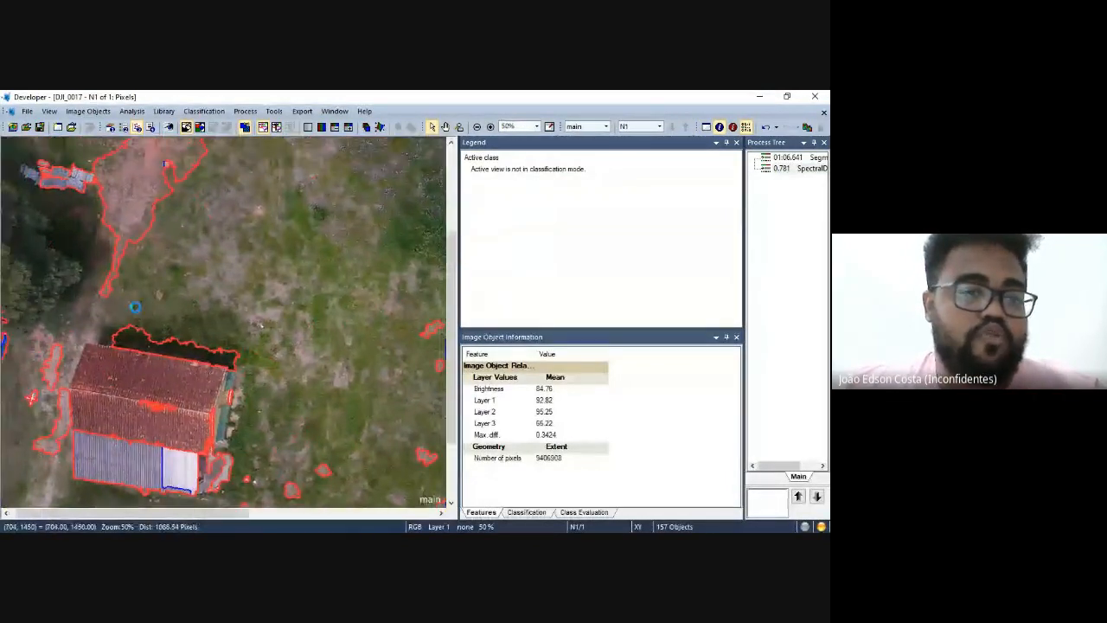
scroll(181, 294, down, 1)
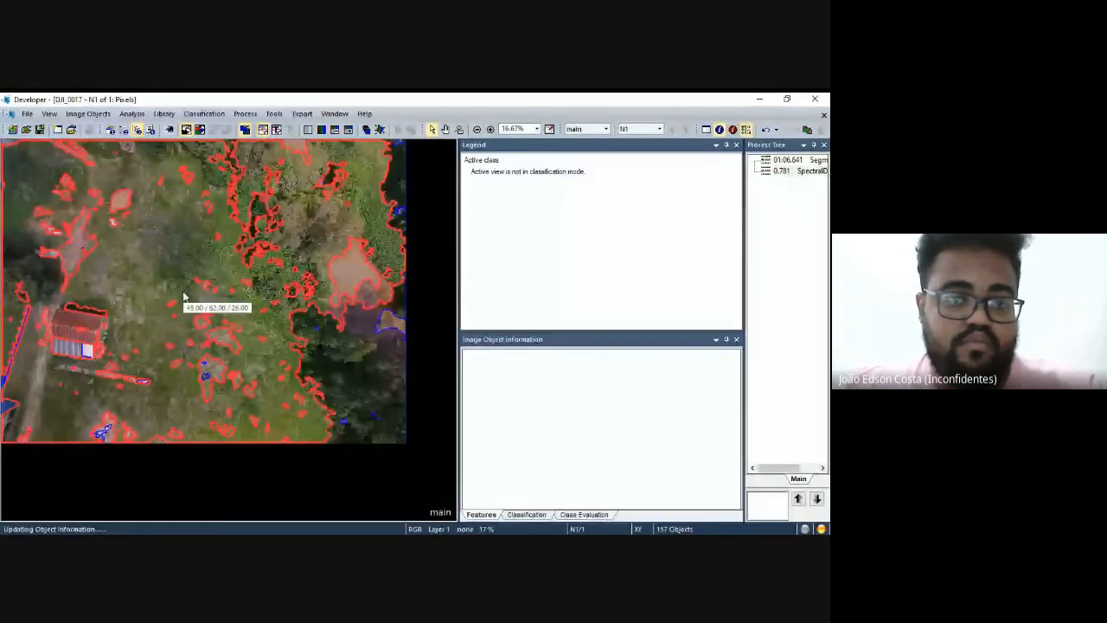
scroll(183, 294, up, 2)
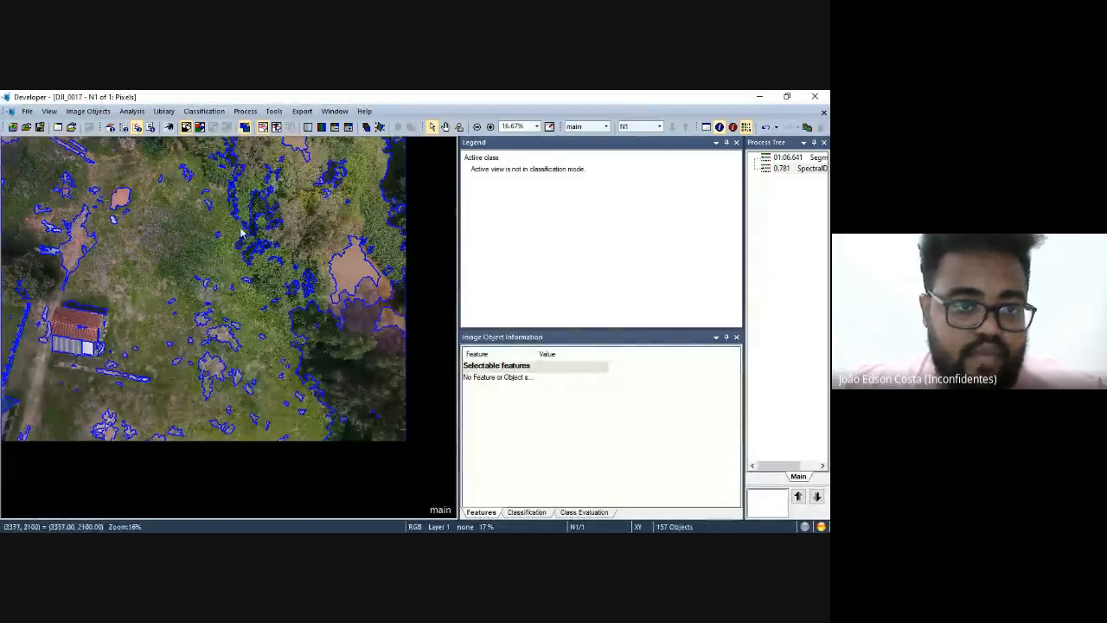
scroll(206, 250, up, 2)
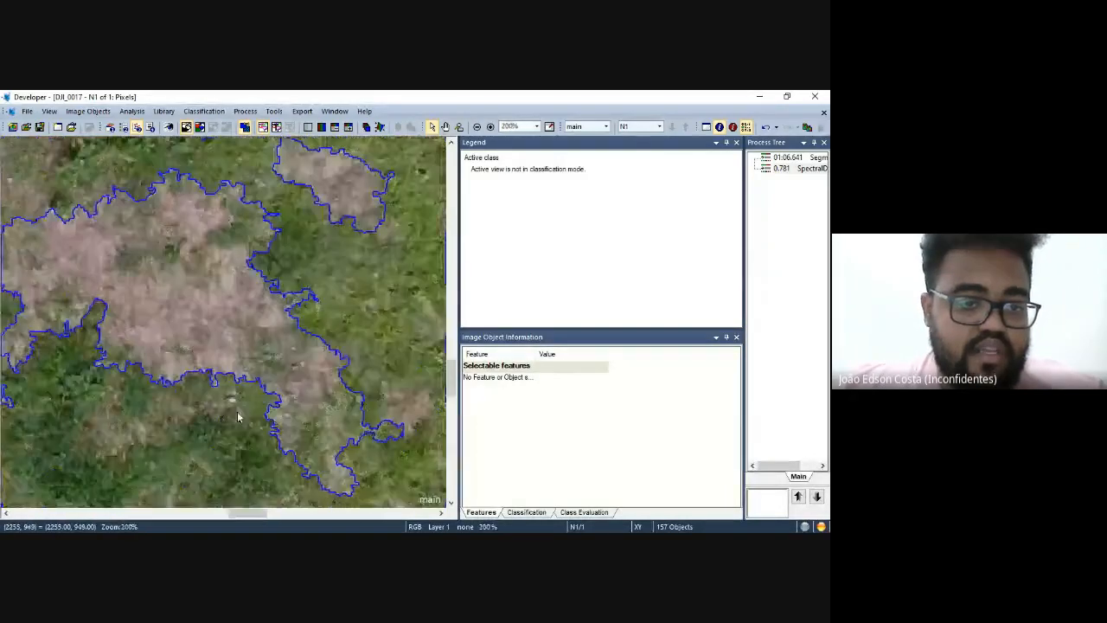
scroll(164, 261, up, 2)
scroll(223, 327, down, 4)
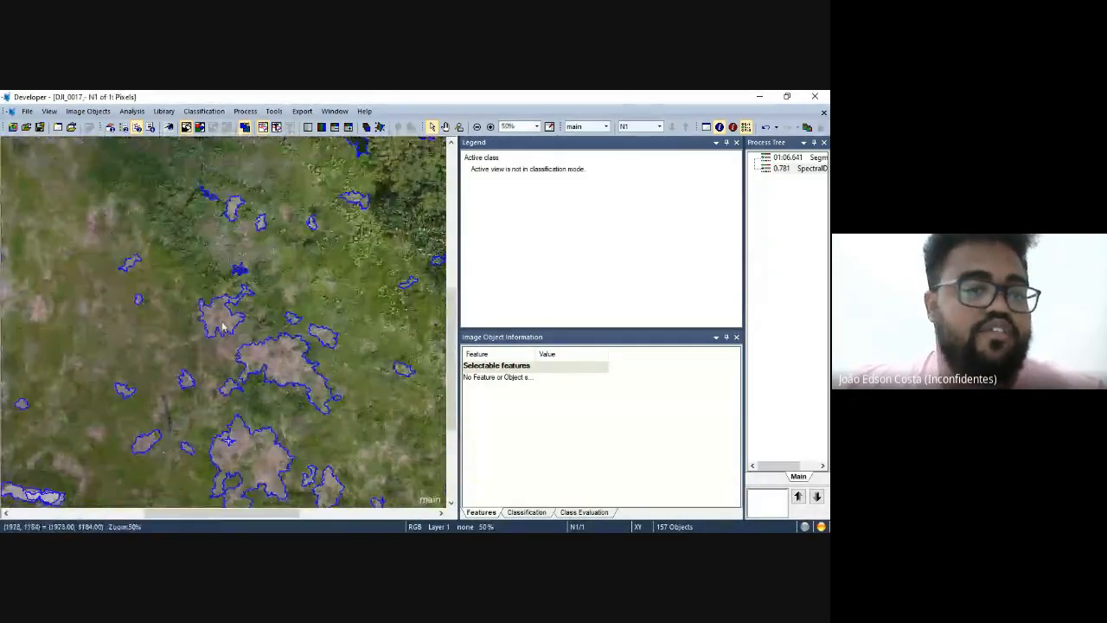
scroll(229, 330, up, 3)
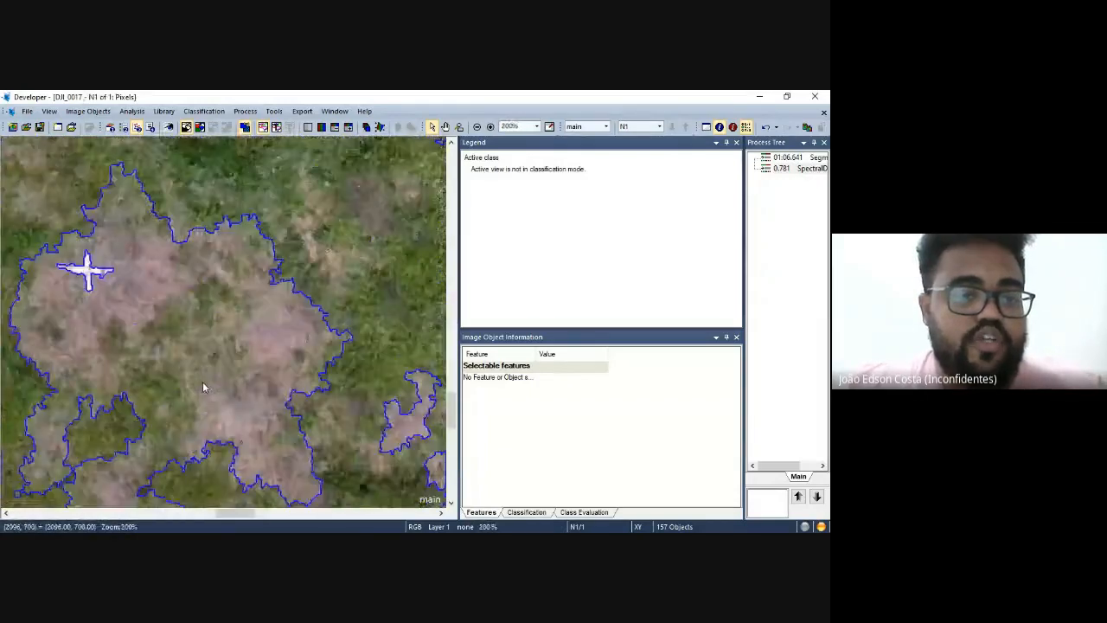
scroll(202, 382, down, 2)
scroll(195, 362, up, 2)
Compare the mean layer values of the large bare soil patch with those of the surrounding vegetation object.
click(197, 295)
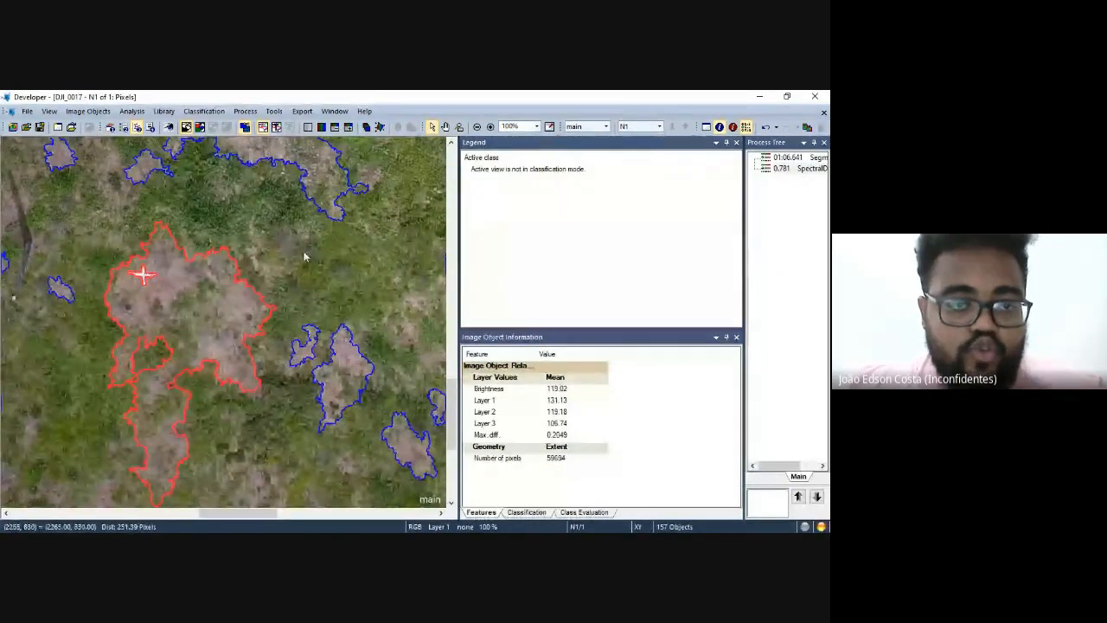
click(305, 256)
click(230, 299)
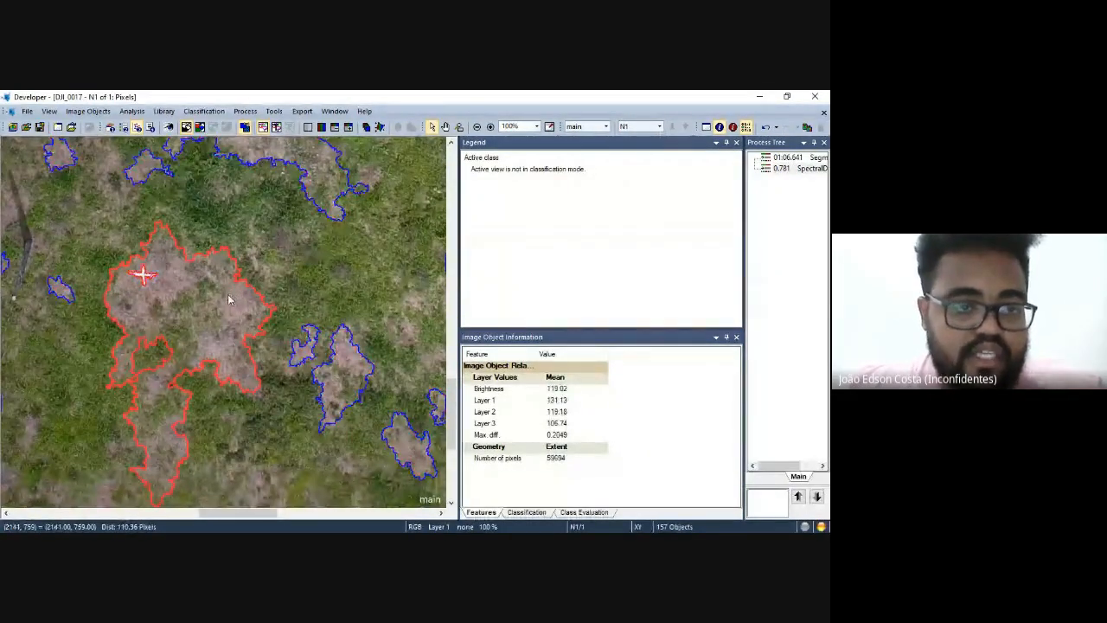
Examine how the white cylindrical object in the field is separated from the surrounding vegetation.
scroll(229, 303, down, 3)
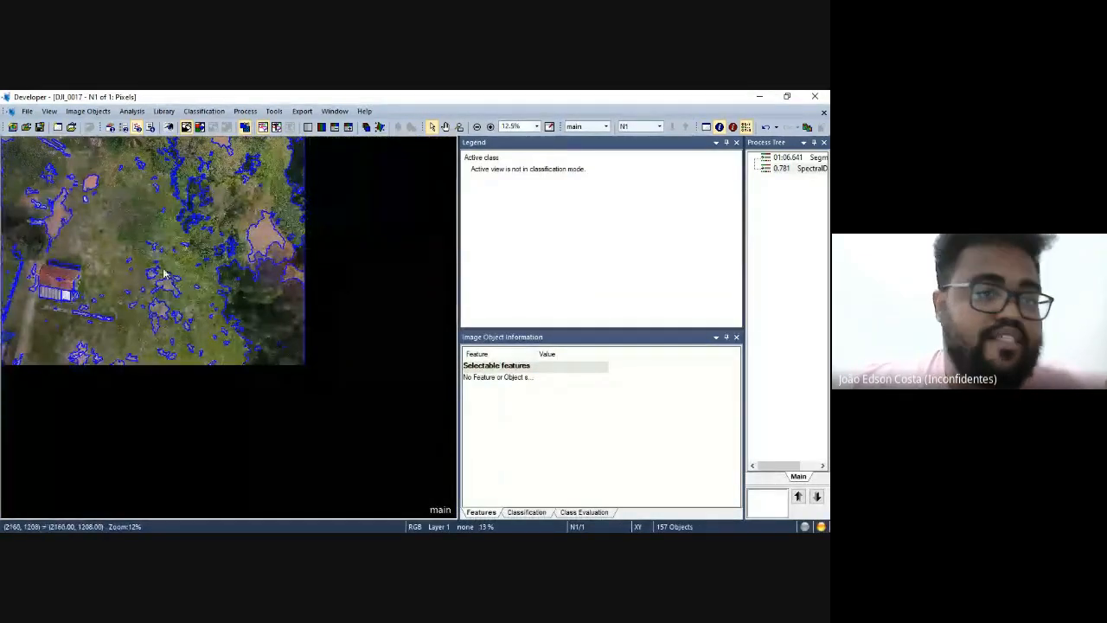
scroll(89, 184, up, 4)
click(222, 306)
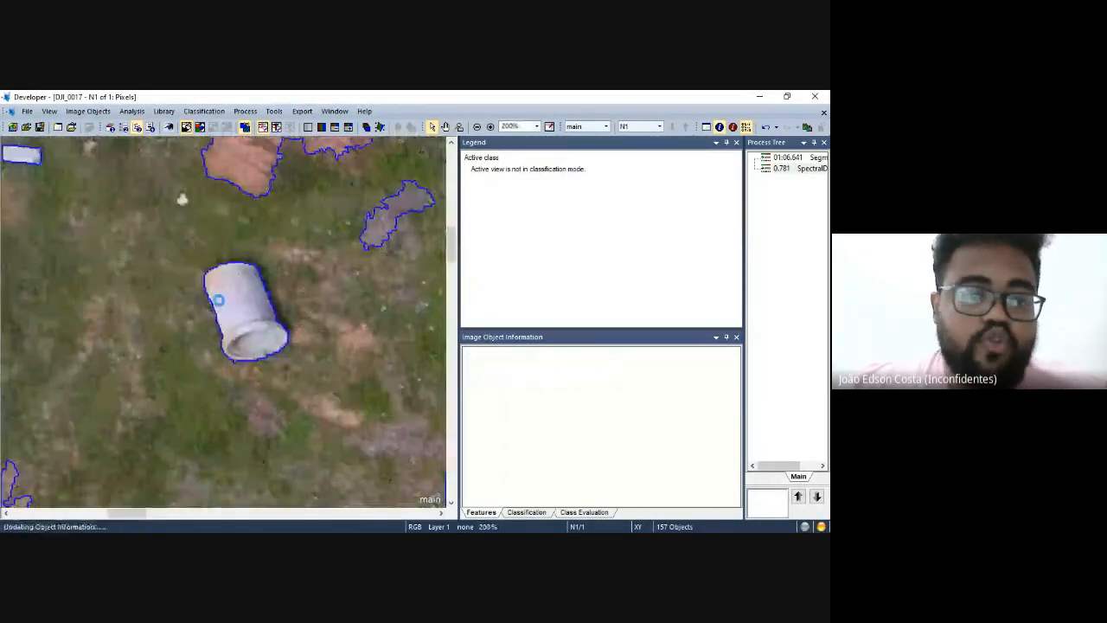
scroll(215, 294, down, 3)
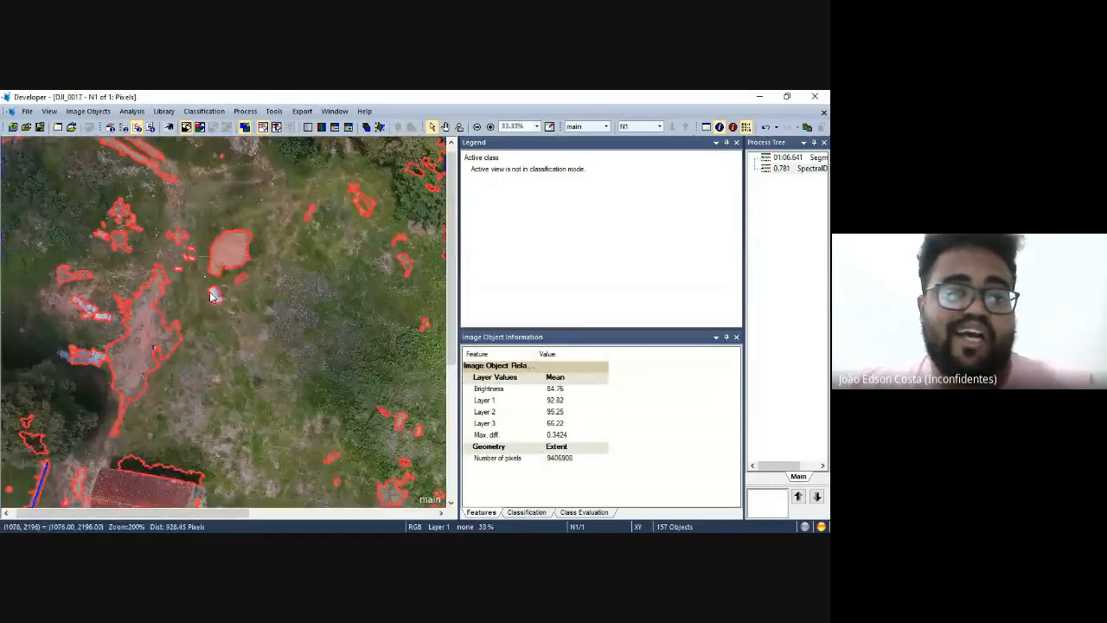
click(211, 299)
scroll(210, 301, down, 1)
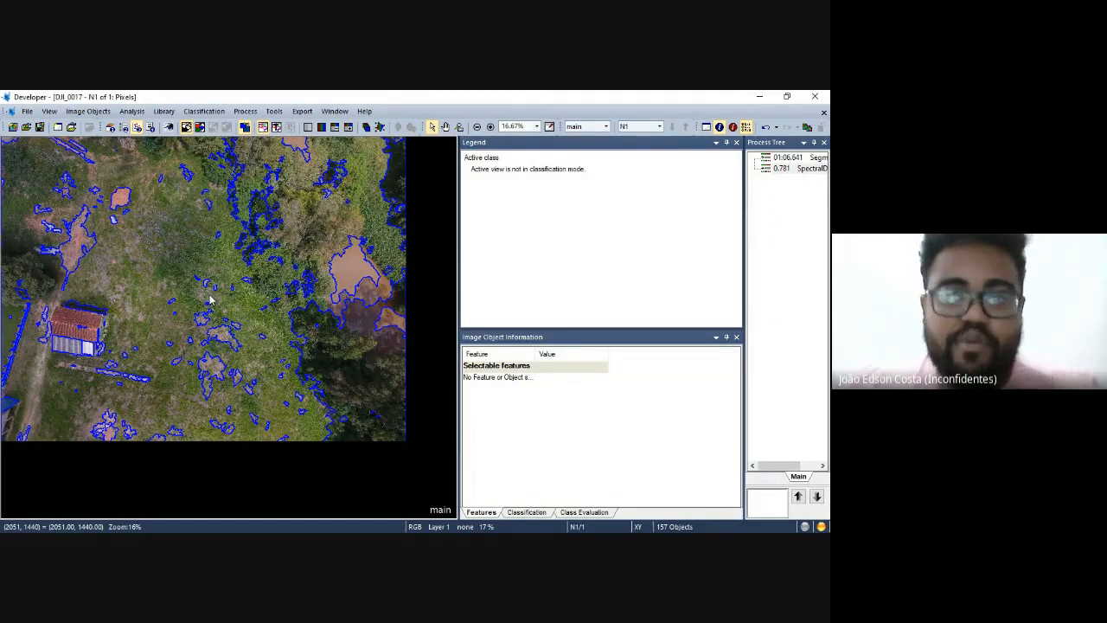
Review the spectral difference process settings, checking the maximum spectral difference of 10, and accept them unchanged.
right_click(805, 161)
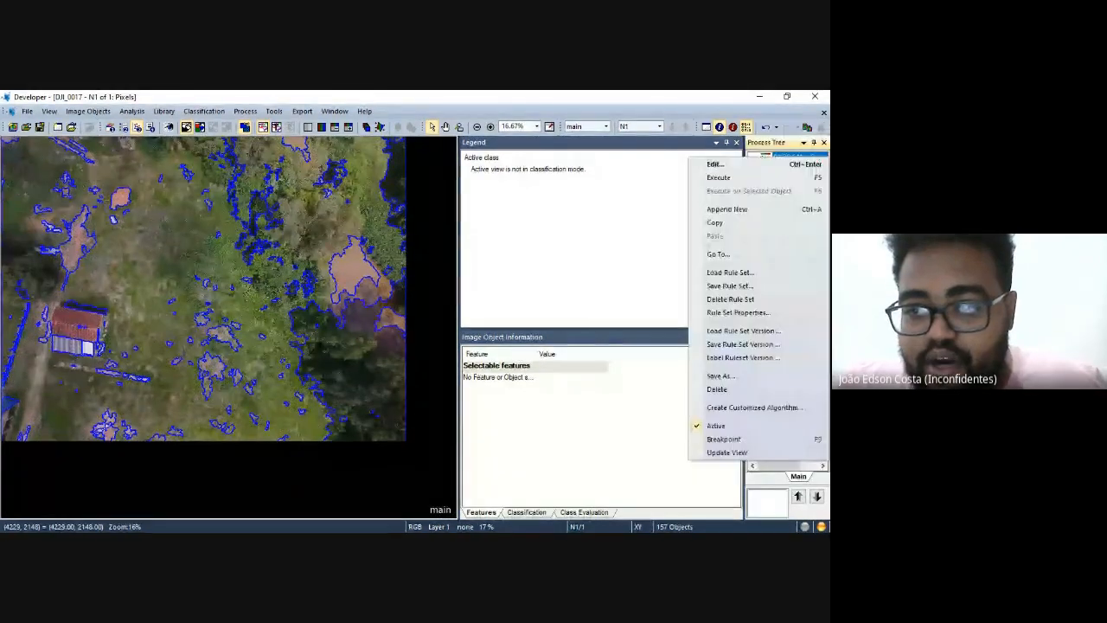
click(718, 177)
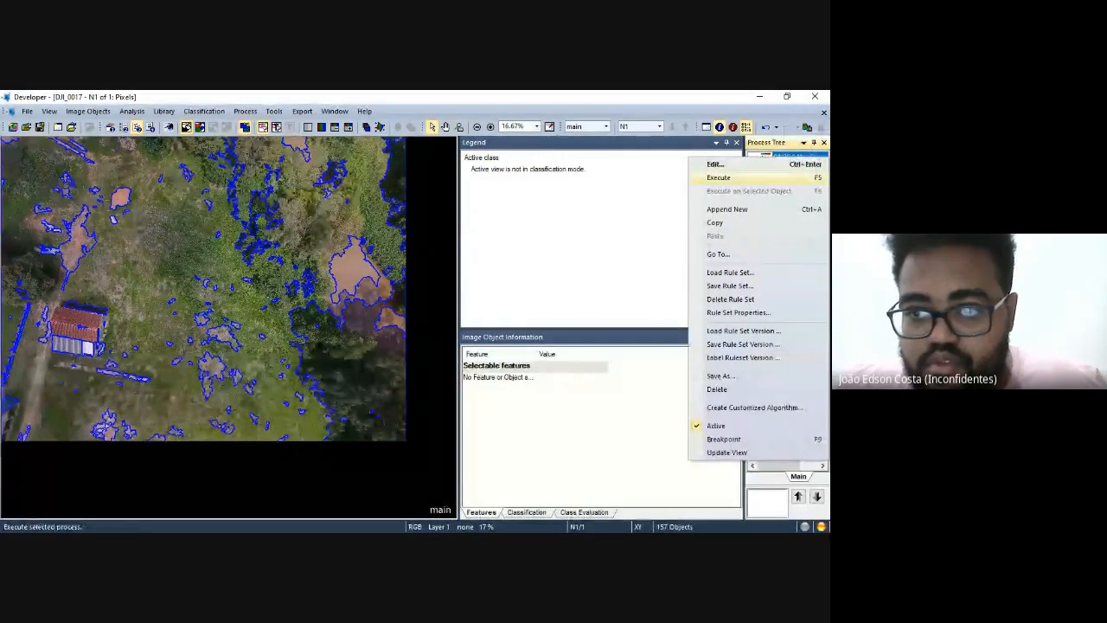
double_click(804, 167)
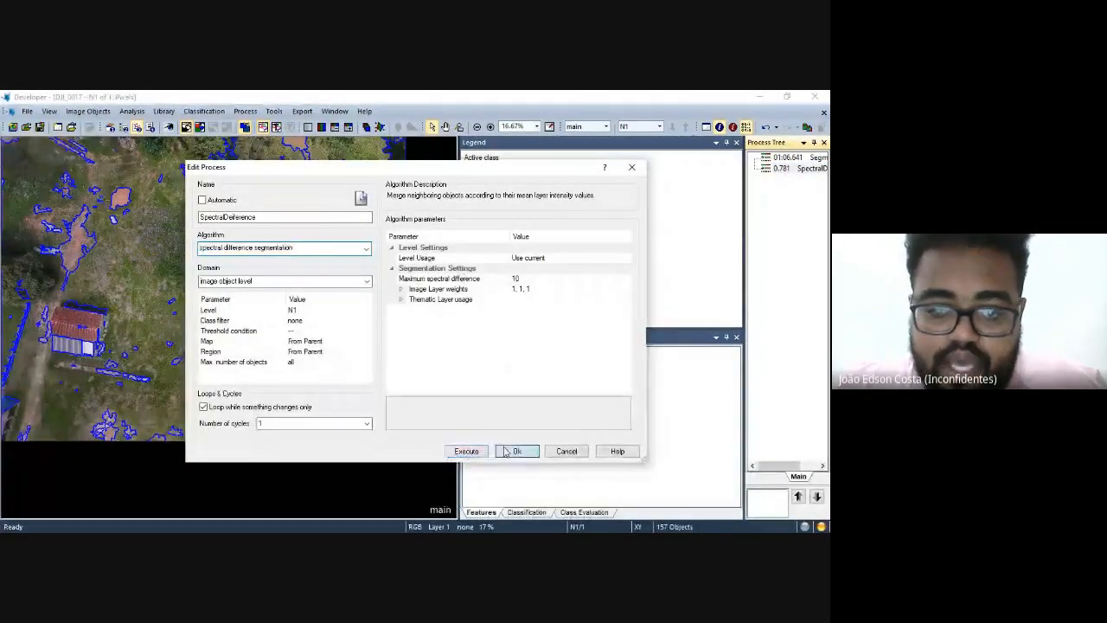
click(517, 450)
Rerun the initial segmentation and merge its fresh objects with the spectral difference process.
right_click(784, 171)
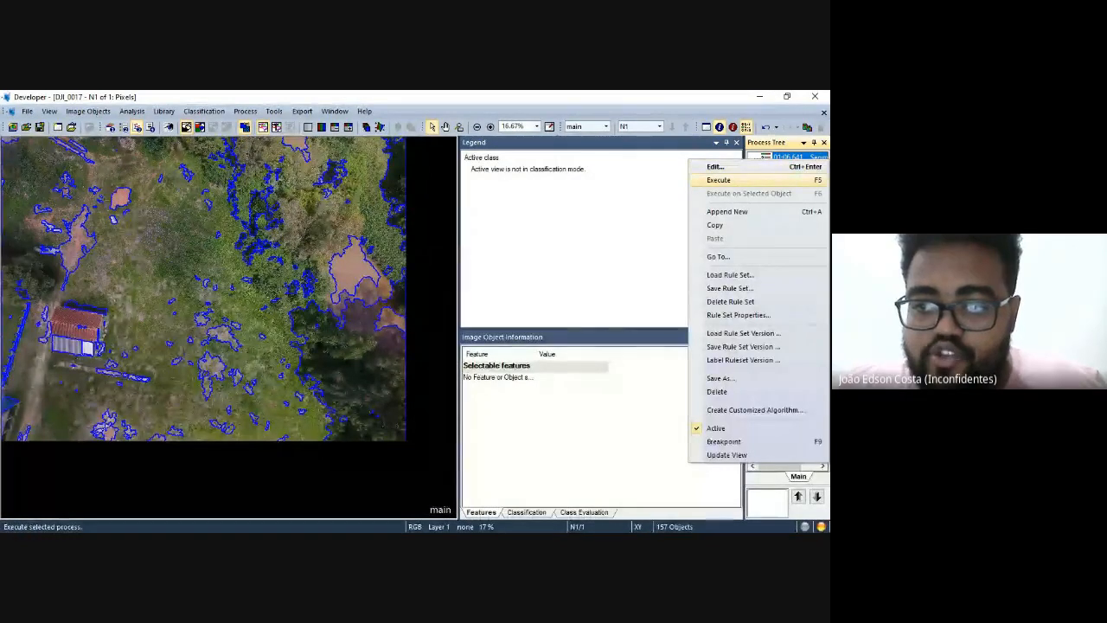
click(752, 180)
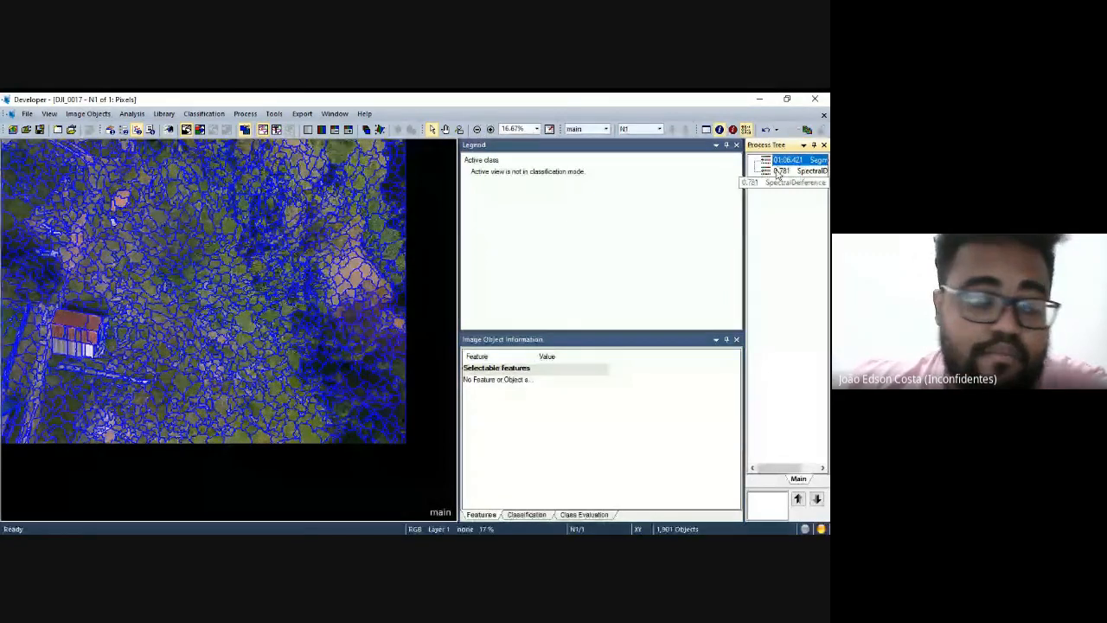
right_click(777, 173)
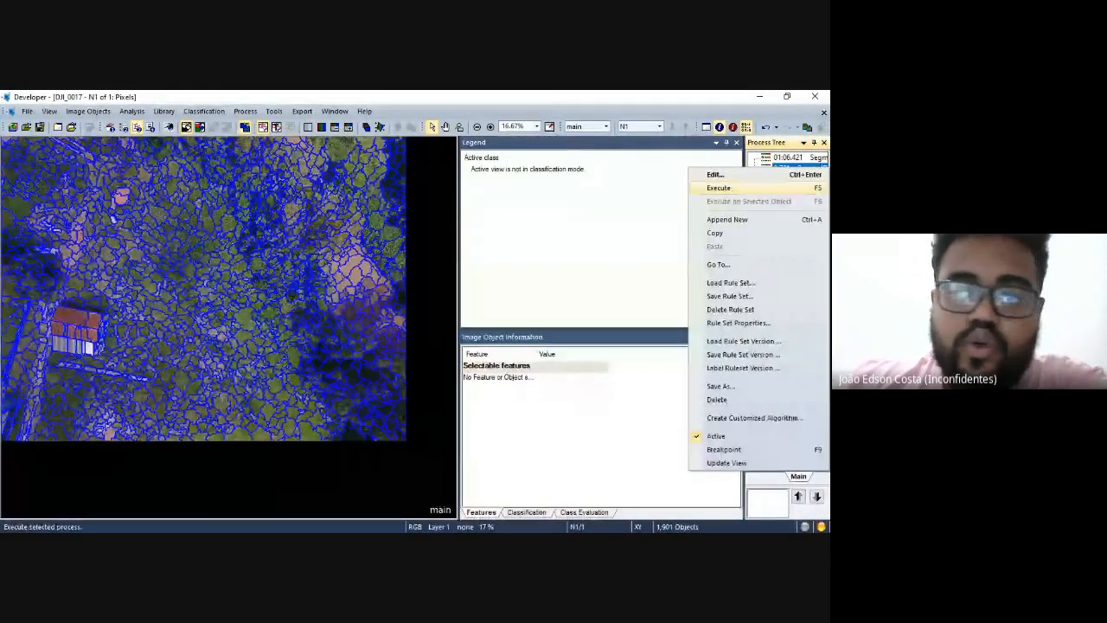
click(757, 186)
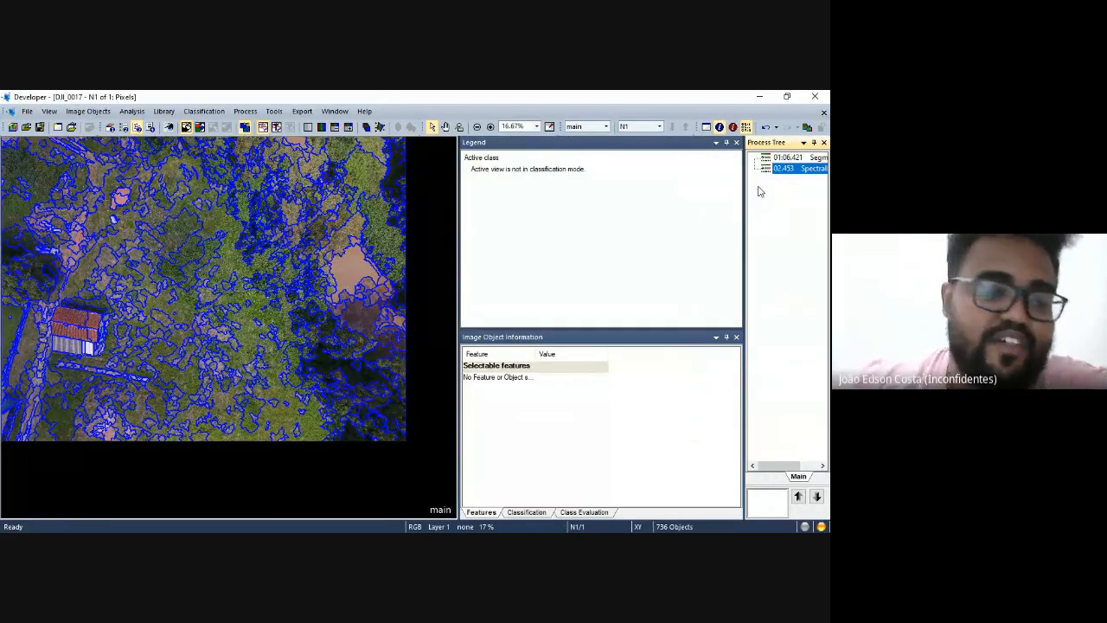
click(245, 269)
scroll(246, 269, up, 1)
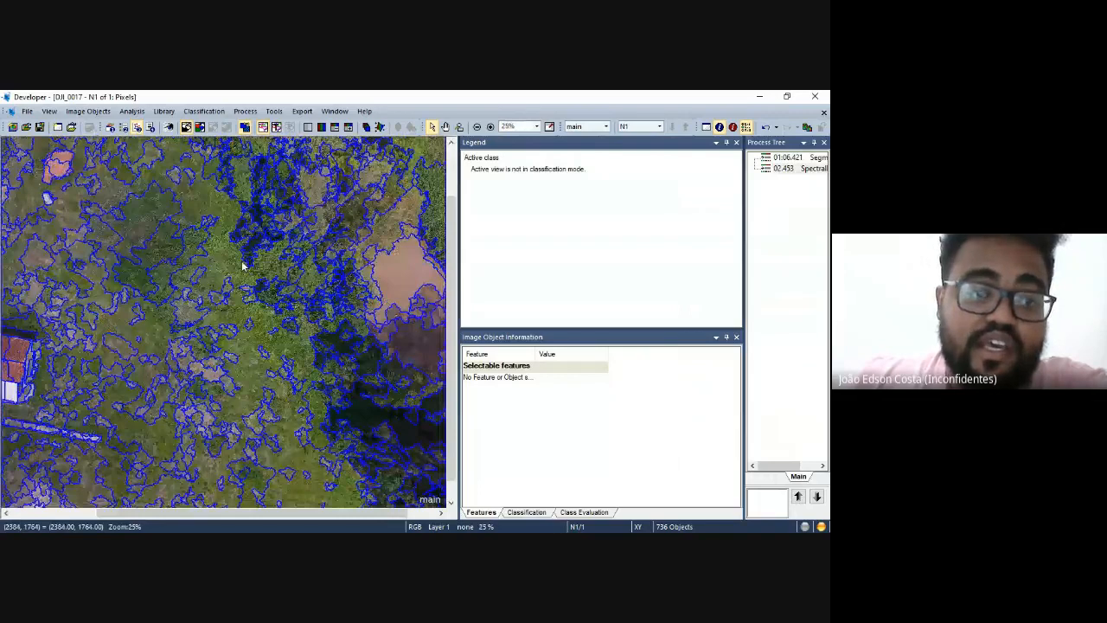
Inspect the extent and mean layer values of the large merged vegetation object in the middle of the field.
click(243, 265)
scroll(228, 258, down, 2)
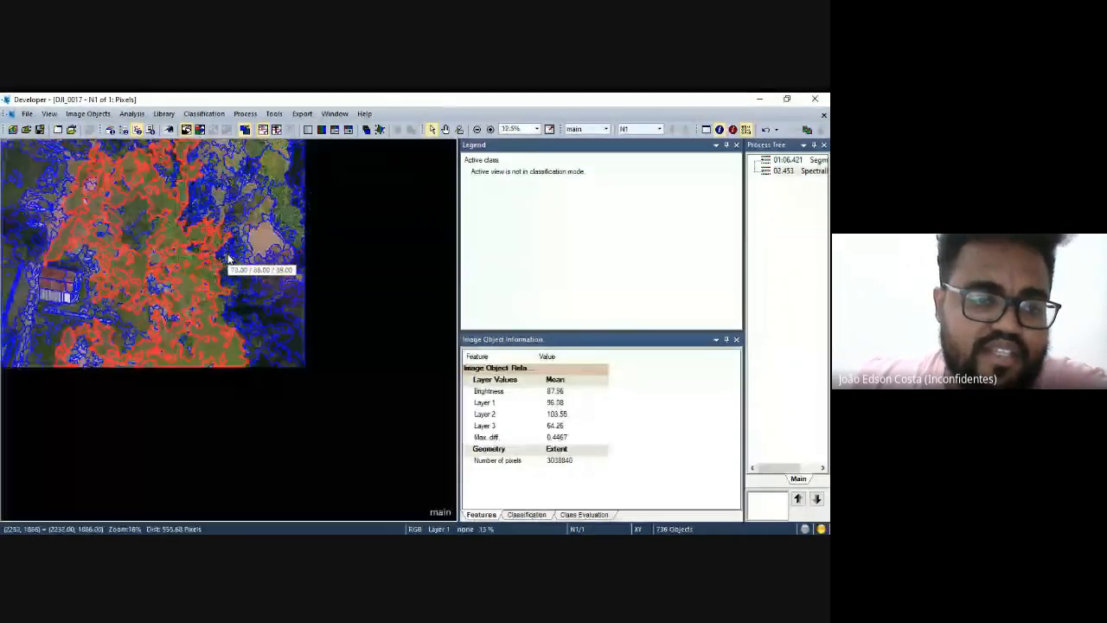
scroll(165, 380, up, 1)
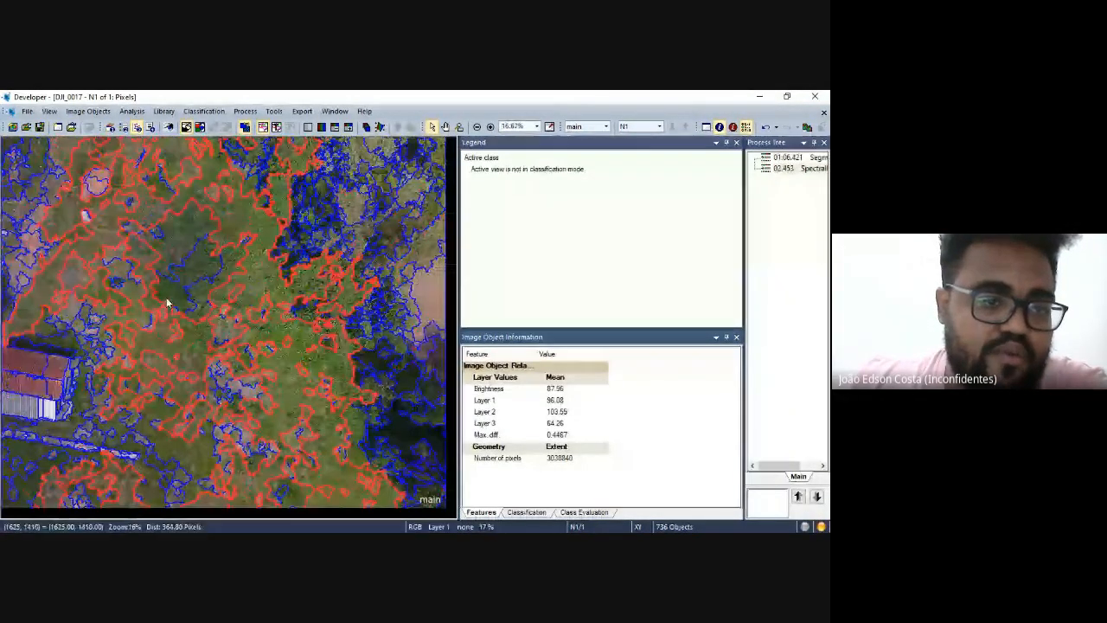
scroll(167, 303, down, 1)
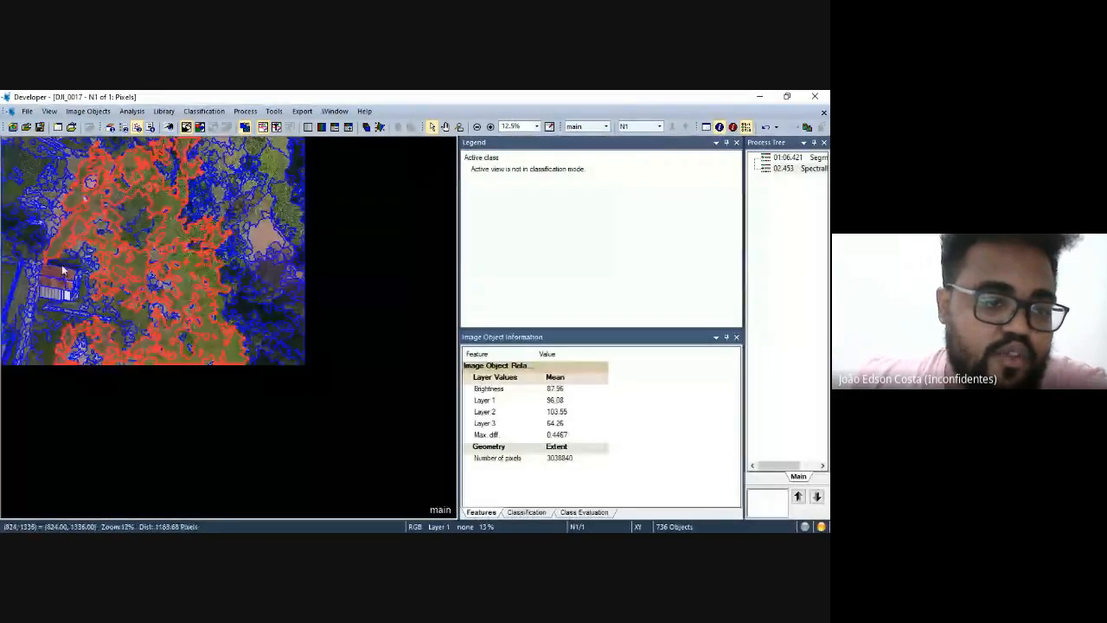
Inspect the grey roof section of the house and the dark shadow object along the red roof's far edge.
scroll(61, 277, up, 2)
click(78, 390)
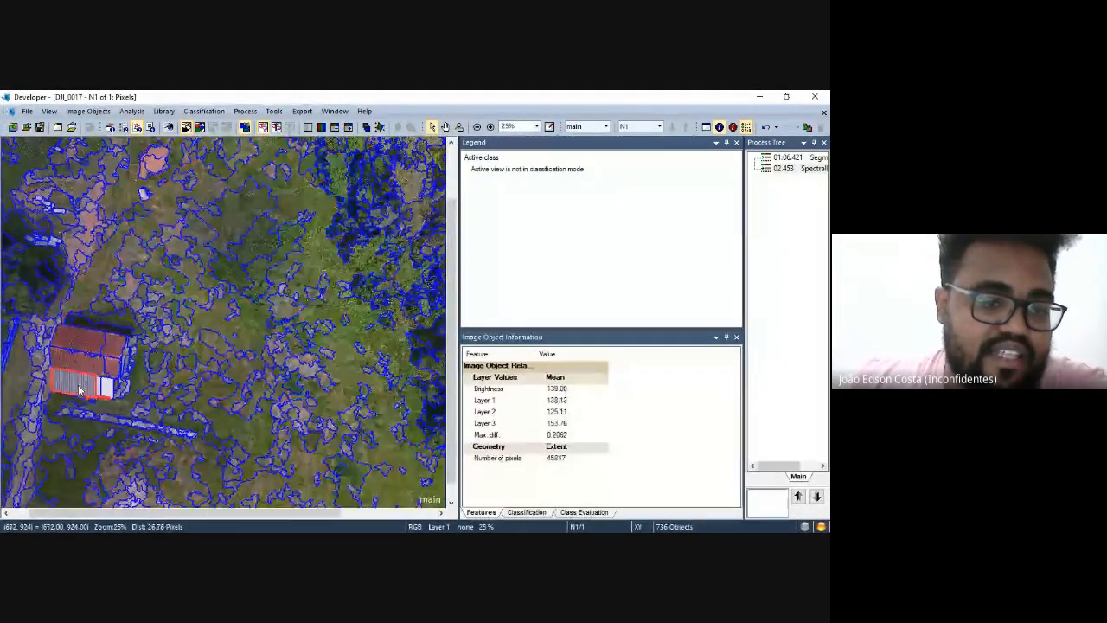
scroll(78, 391, up, 3)
scroll(89, 351, down, 2)
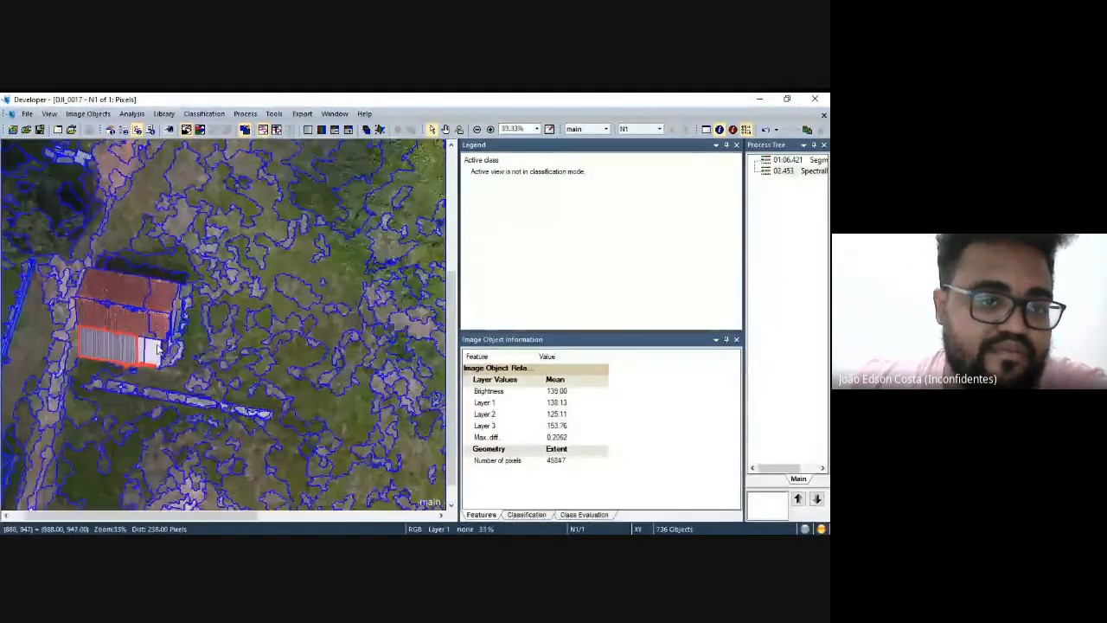
scroll(134, 279, up, 3)
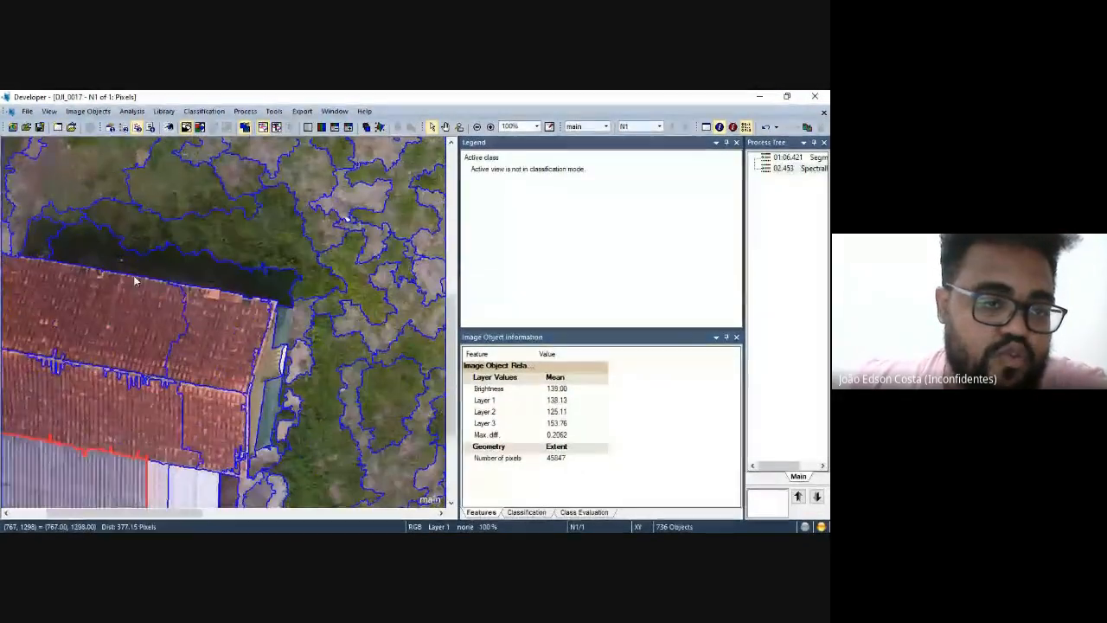
scroll(134, 280, down, 2)
scroll(124, 272, up, 3)
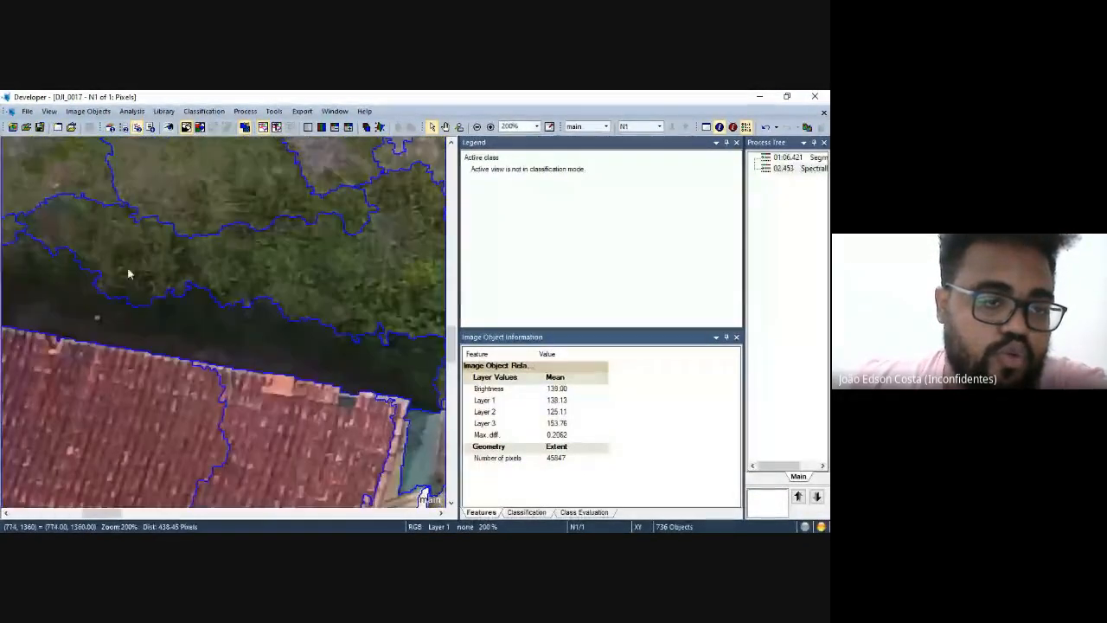
click(75, 308)
Compare the layer values of two neighbouring objects among the grey corrugated sheets beside the dirt path.
scroll(120, 292, down, 3)
scroll(95, 277, up, 4)
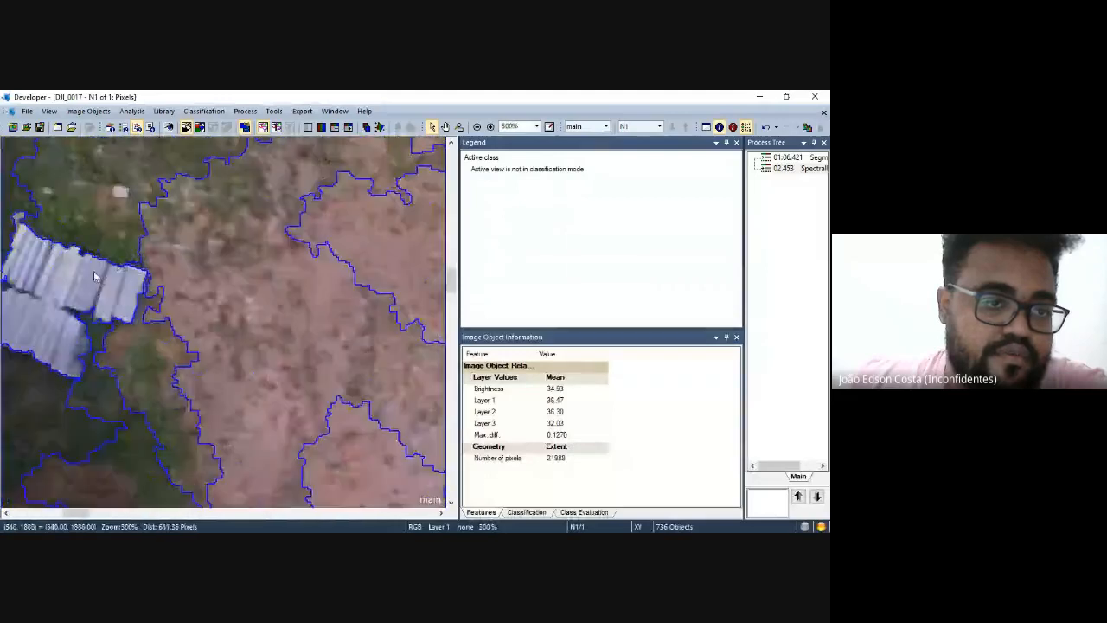
click(87, 287)
scroll(121, 273, down, 4)
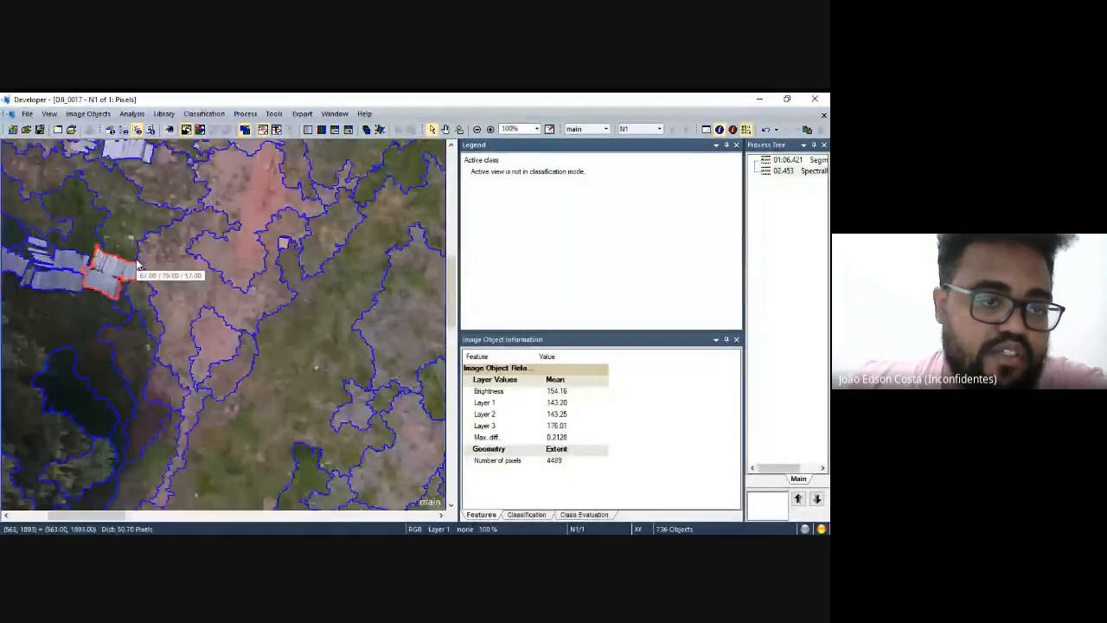
click(62, 277)
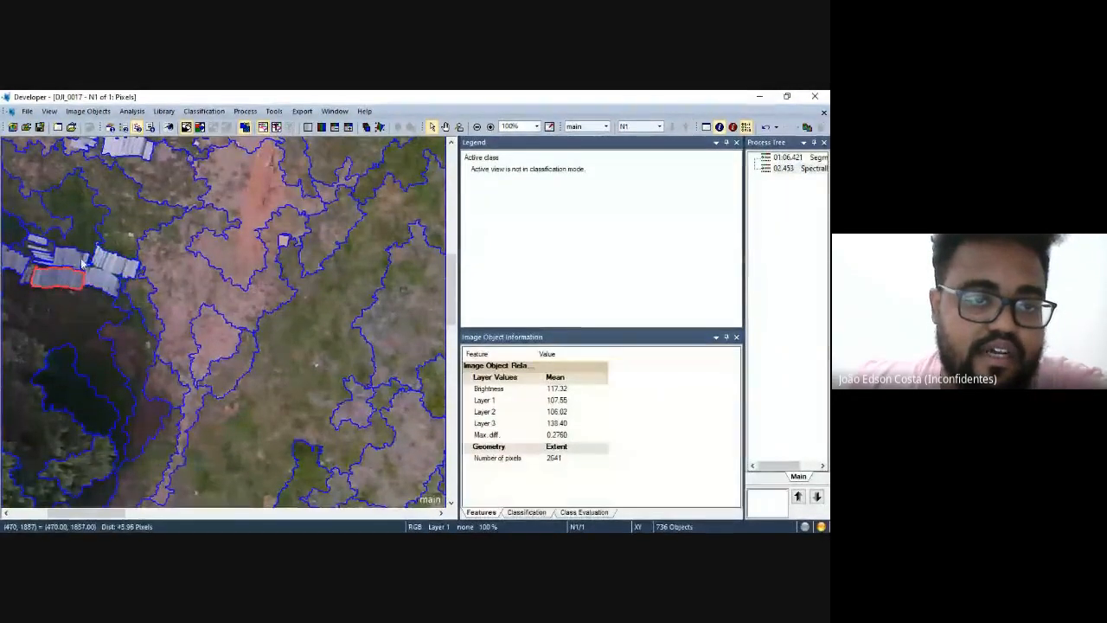
Inspect the small white object in the field near the bare soil patch and how its outline separates from the vegetation.
scroll(97, 289, down, 2)
scroll(223, 208, up, 2)
click(218, 256)
scroll(179, 290, down, 2)
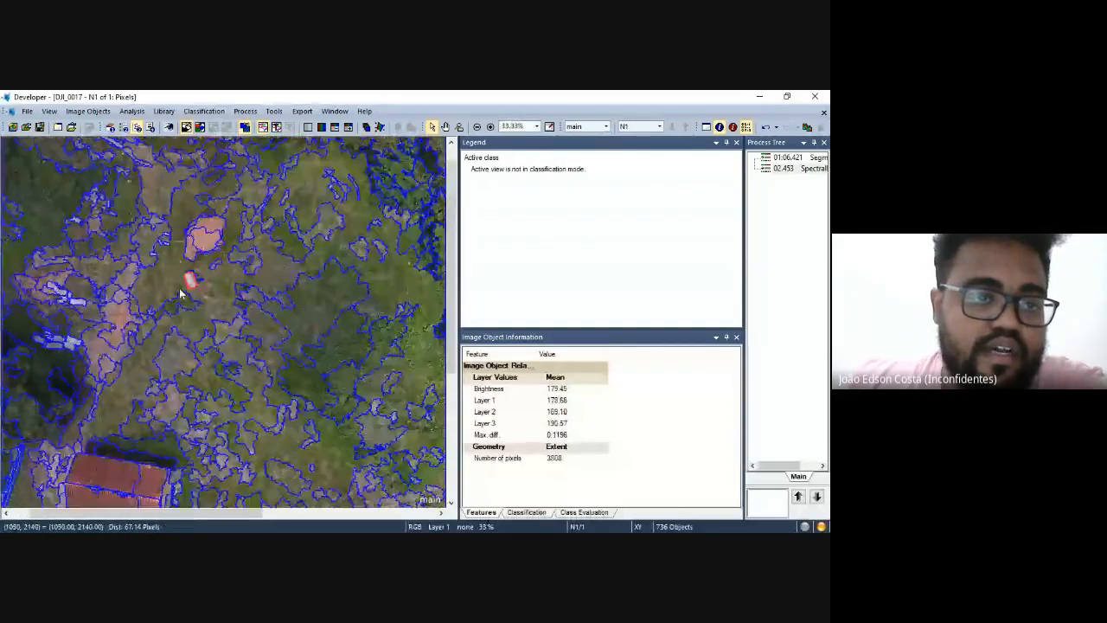
scroll(180, 294, up, 3)
scroll(123, 245, down, 4)
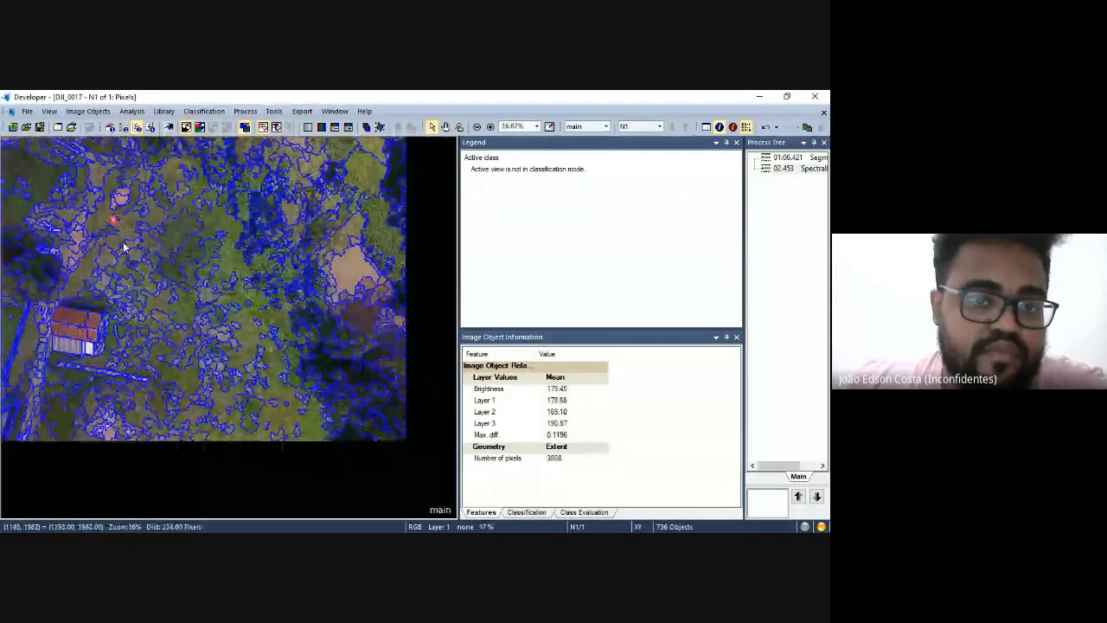
Inspect the dark reddish object beside the large bare soil patch and review the merged segmentation across the whole image.
click(356, 317)
scroll(344, 323, down, 1)
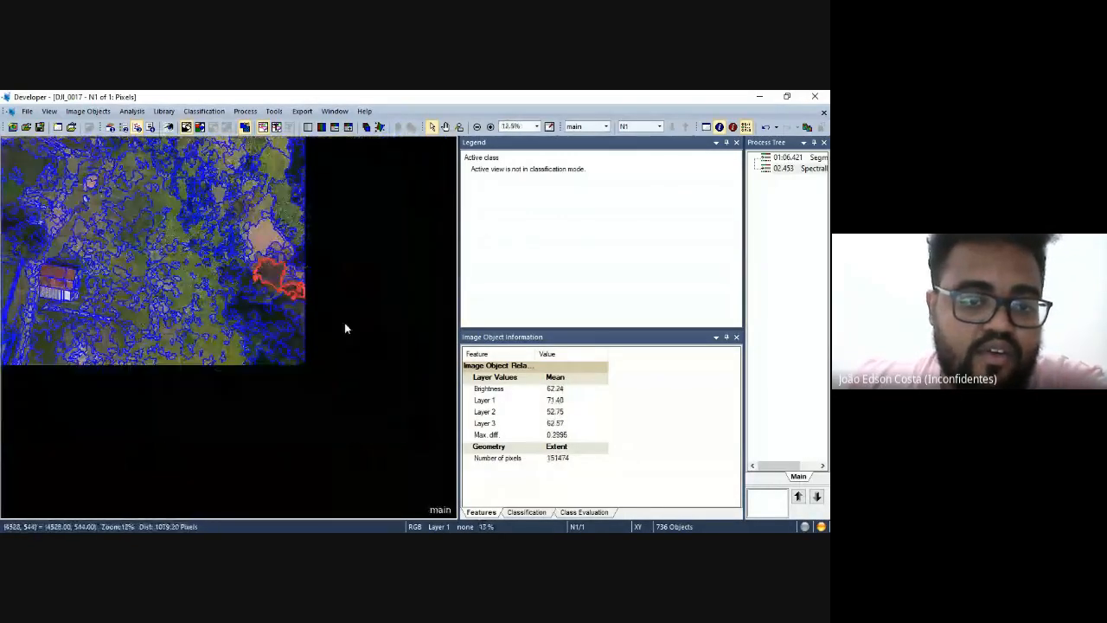
scroll(51, 324, up, 1)
scroll(73, 318, down, 1)
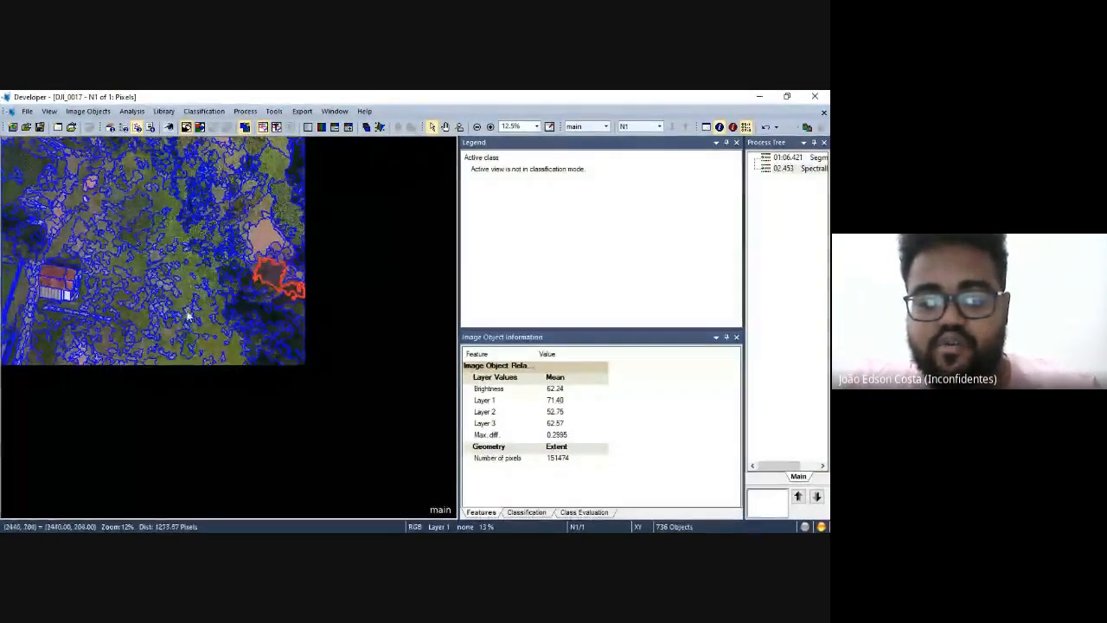
scroll(140, 357, up, 1)
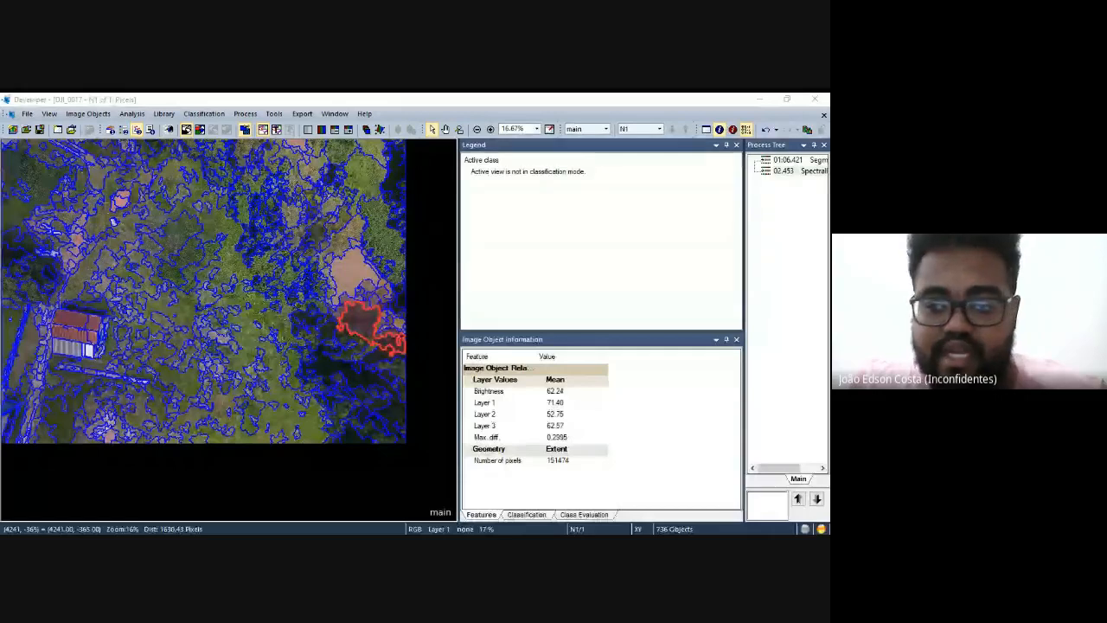